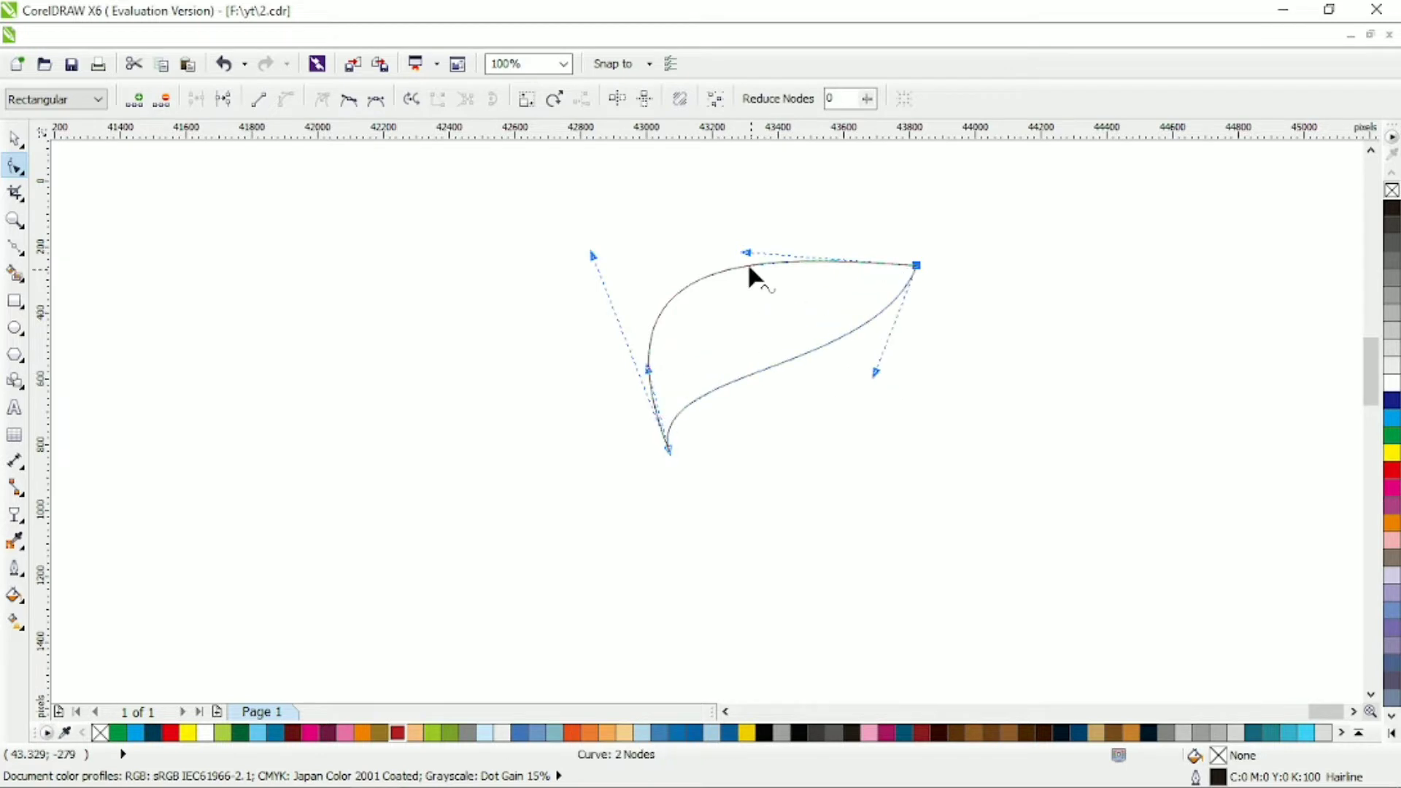
Reshape the leaf outline into a slender S-curved feather about 823 px wide and 578 px high
drag(746, 253, 927, 260)
drag(649, 371, 646, 308)
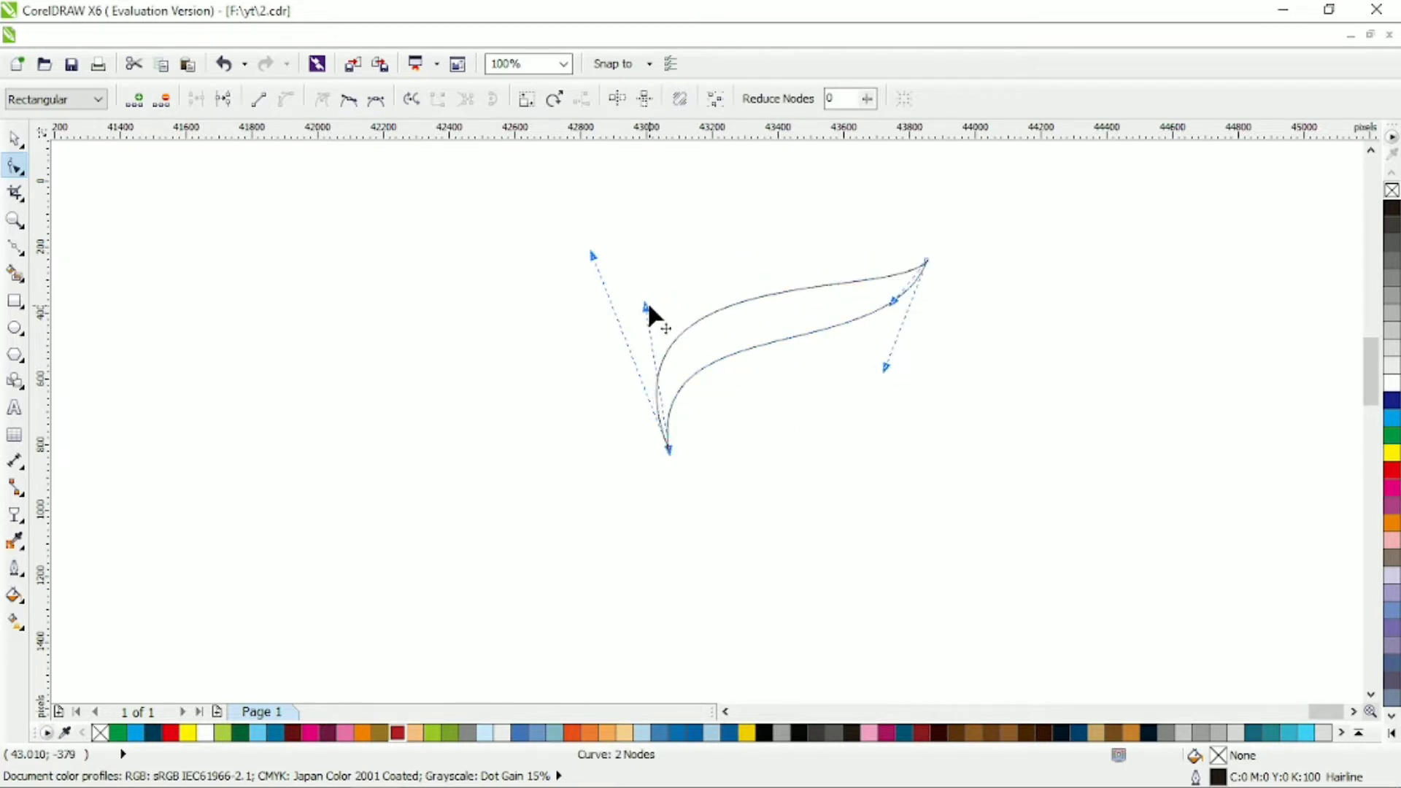
drag(887, 368, 905, 374)
click(14, 138)
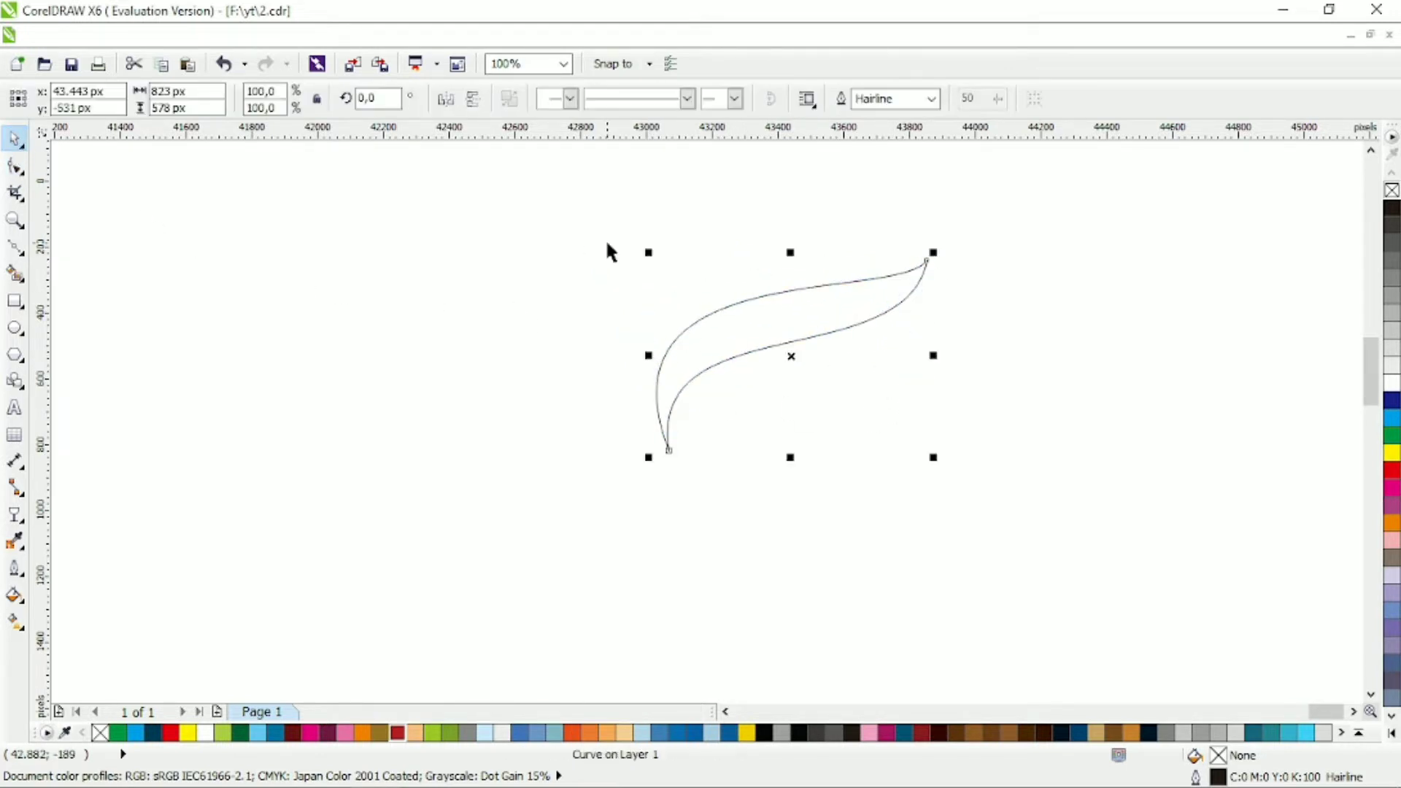
Duplicate the feather and lower the copy's tip to form a second feather, about 765 px wide and 397 px high
click(606, 250)
click(921, 268)
key(F10)
drag(926, 260, 904, 328)
drag(643, 302, 668, 327)
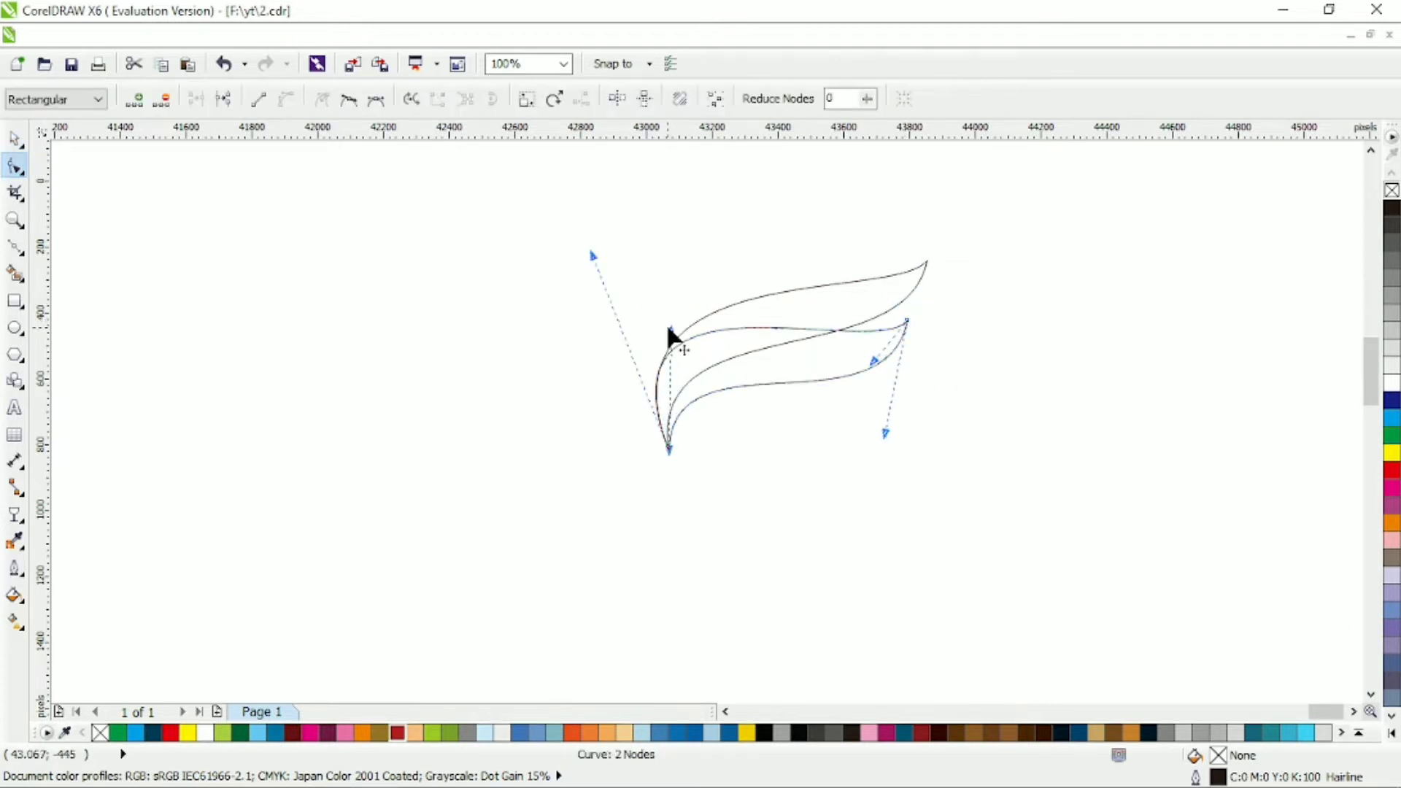
click(16, 140)
Form a shorter third feather from another copy, lowering its tip and adjusting the curve handles at both ends
key(F10)
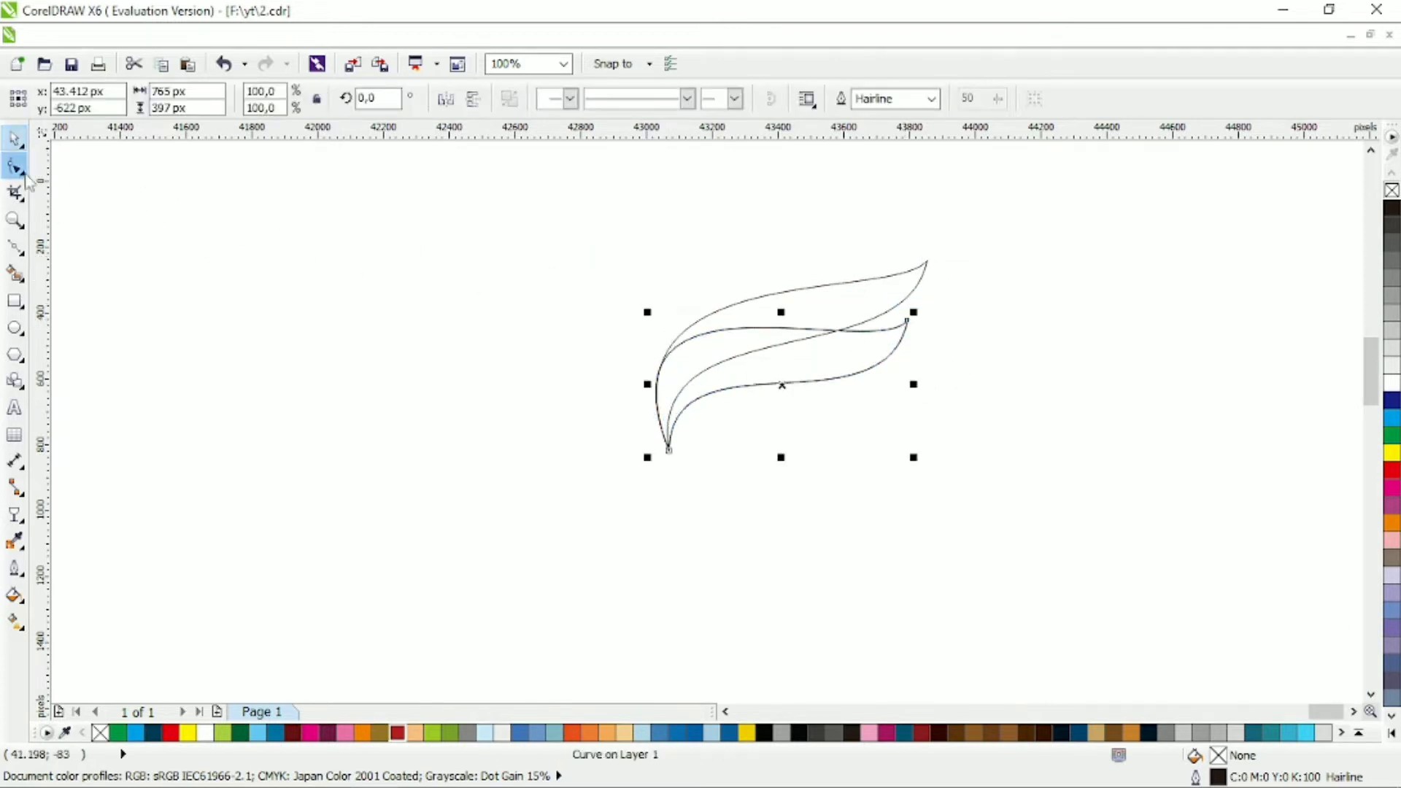
drag(903, 330, 778, 419)
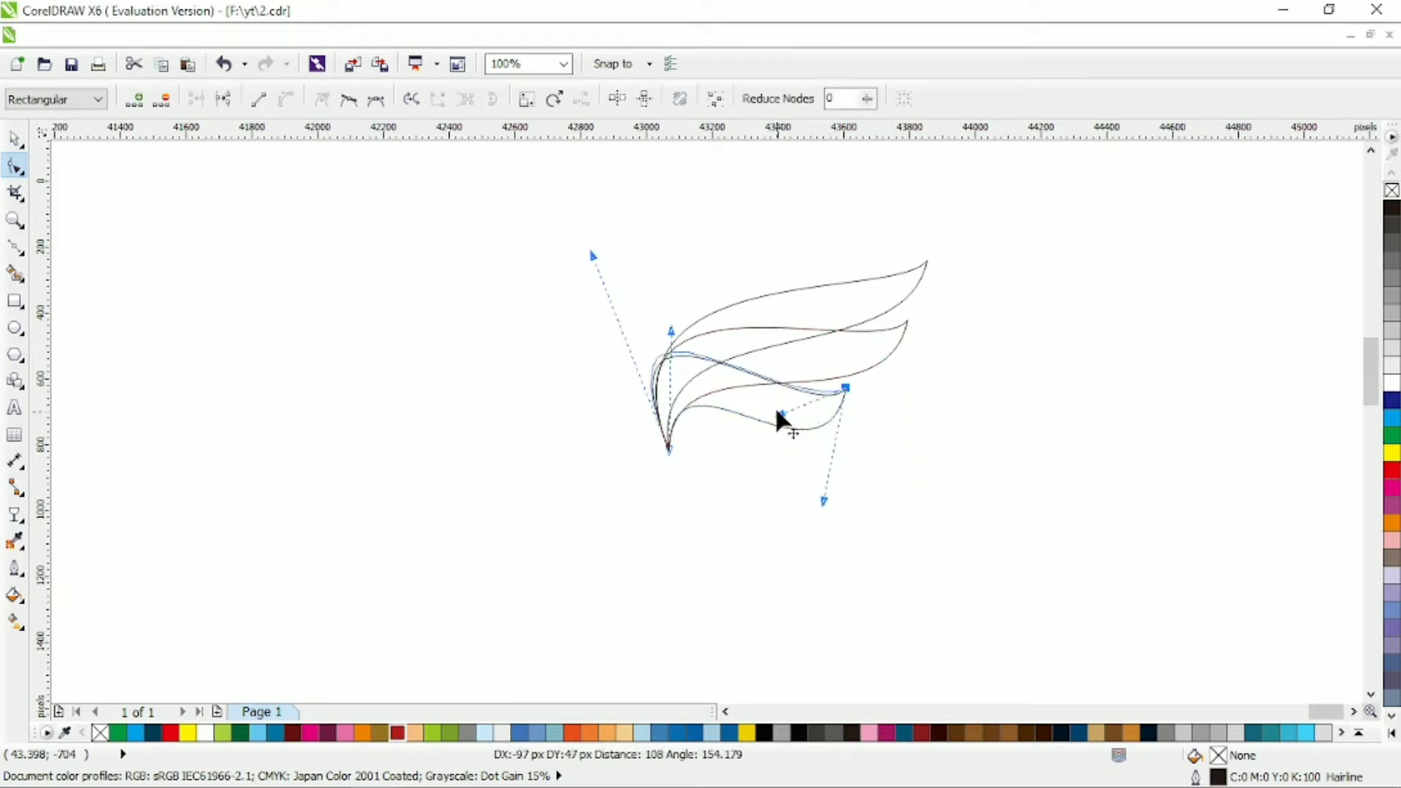
mouse_move(822, 501)
mouse_down()
mouse_move(810, 503)
mouse_move(807, 478)
mouse_up()
mouse_move(672, 338)
mouse_down()
mouse_move(654, 338)
mouse_move(681, 328)
mouse_up()
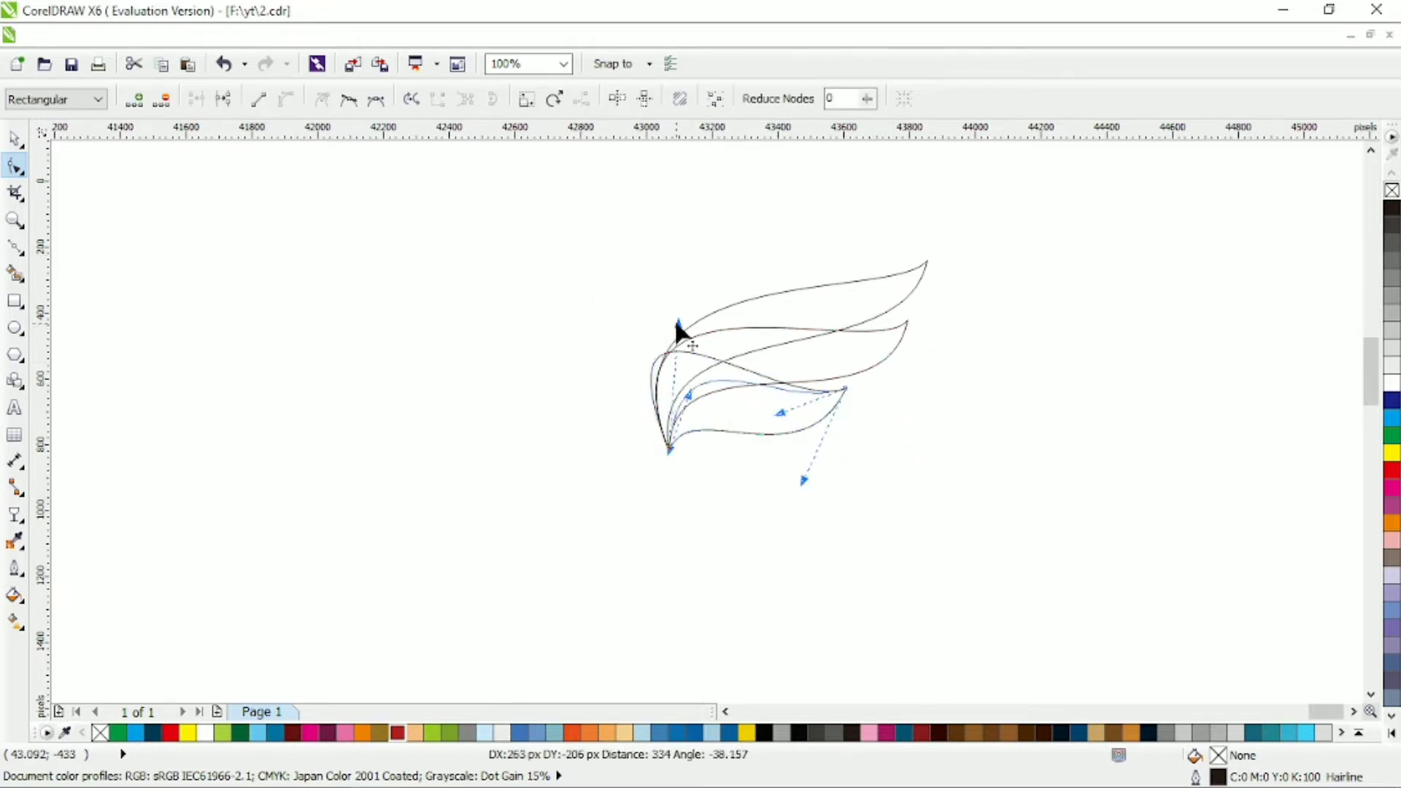
drag(593, 256, 643, 306)
click(844, 479)
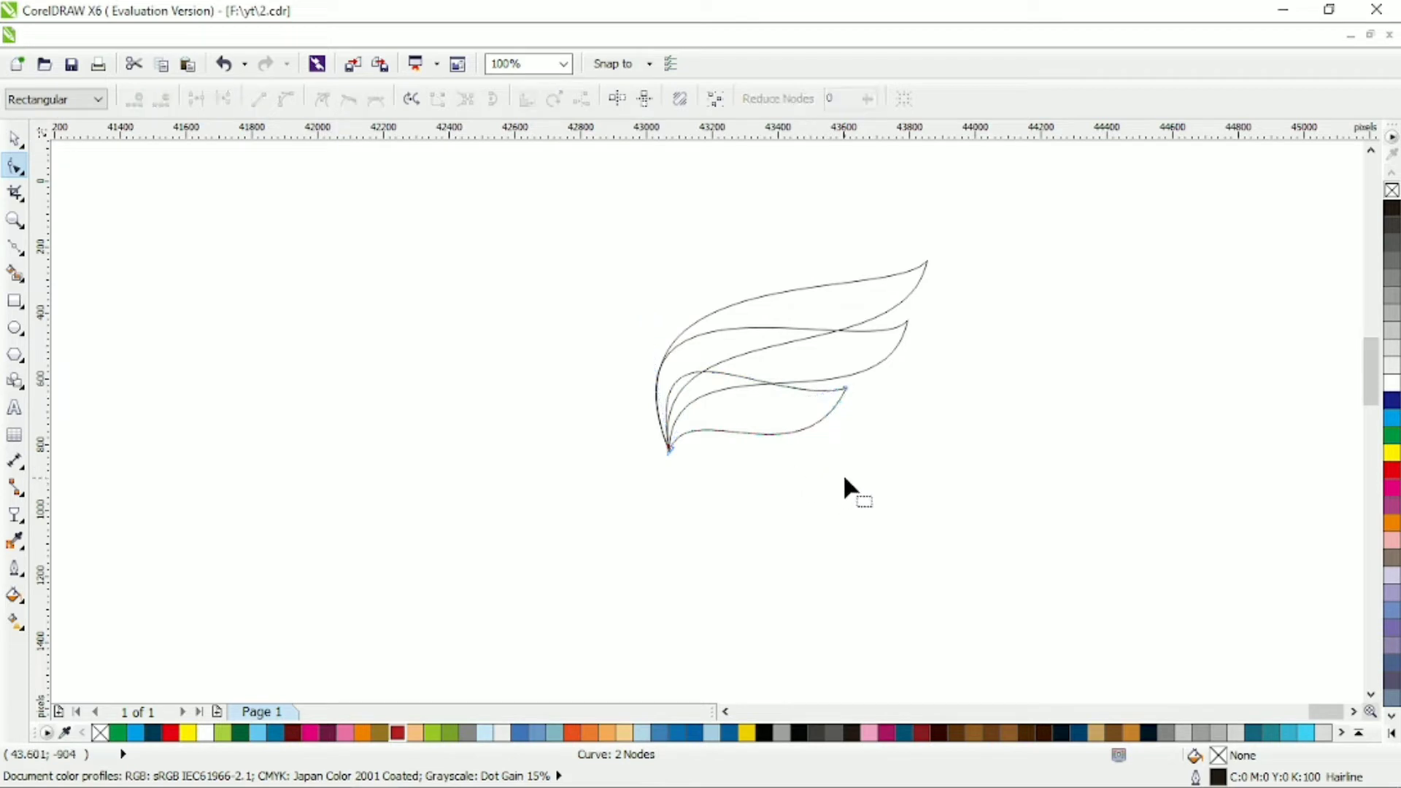
Weld the three overlapping feathers into one wing outline and delete the extra node on its front edge
click(14, 137)
key(ctrl+a)
click(633, 99)
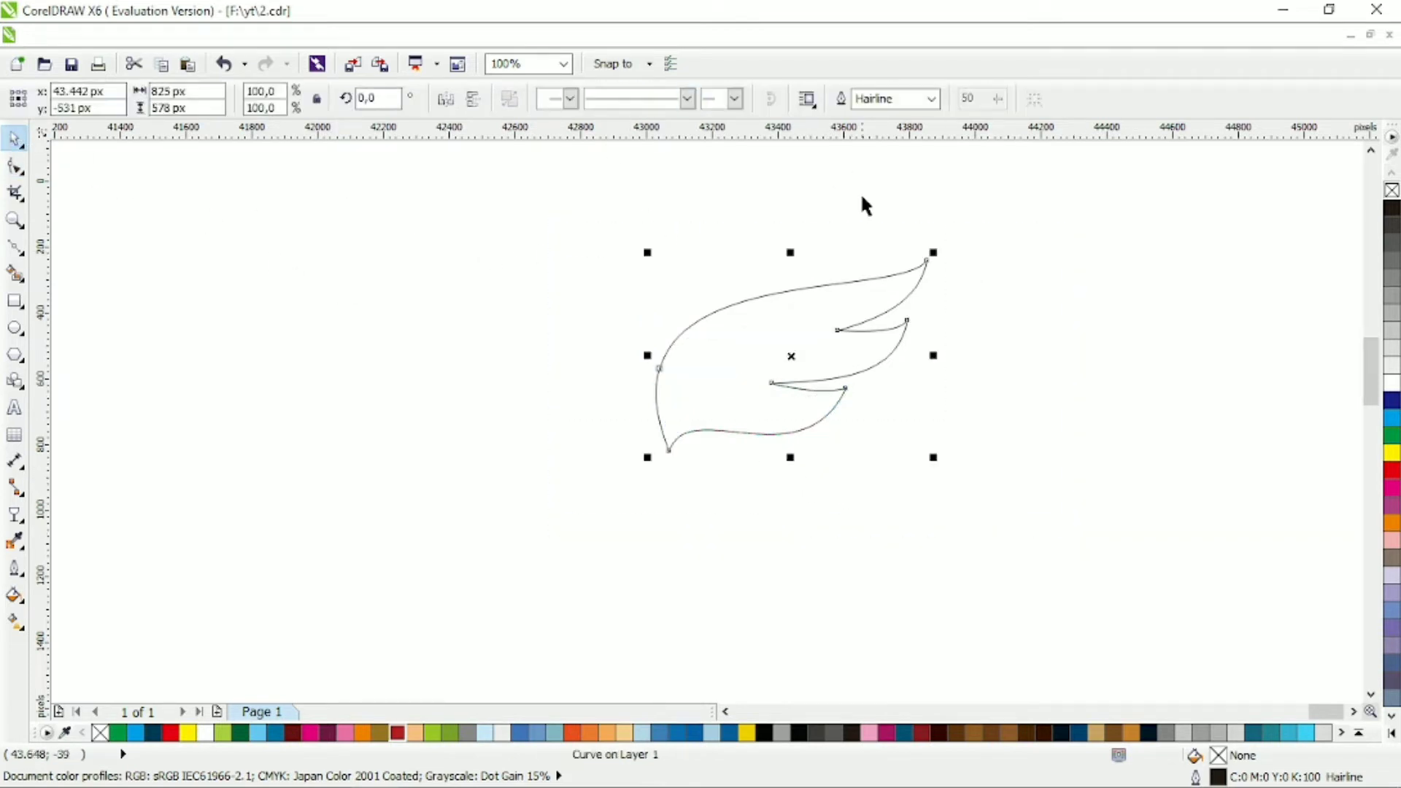
click(15, 167)
drag(658, 367, 660, 365)
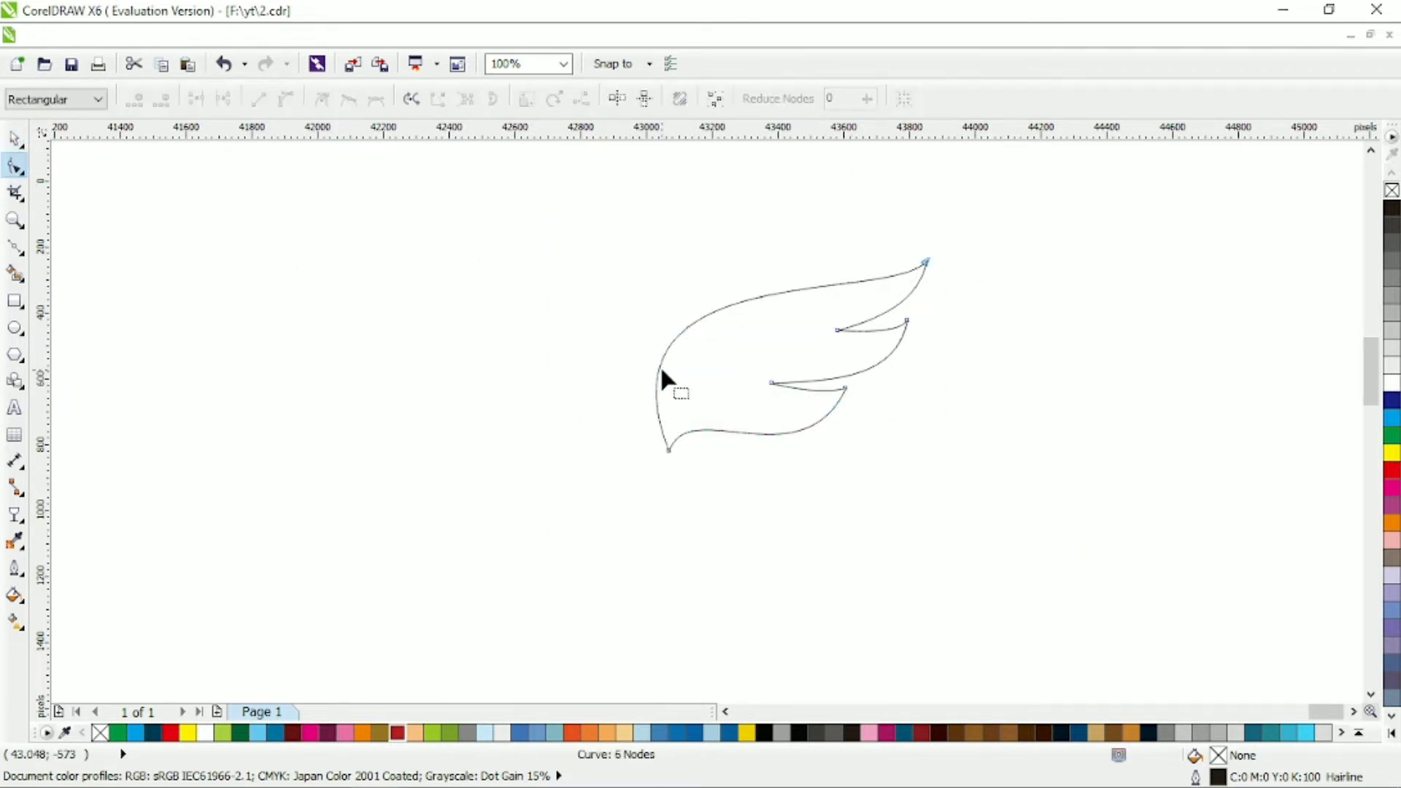
Create a horizontally mirrored copy of the wing opposite the original, leaving a narrow gap between the two
click(15, 137)
drag(538, 369, 580, 369)
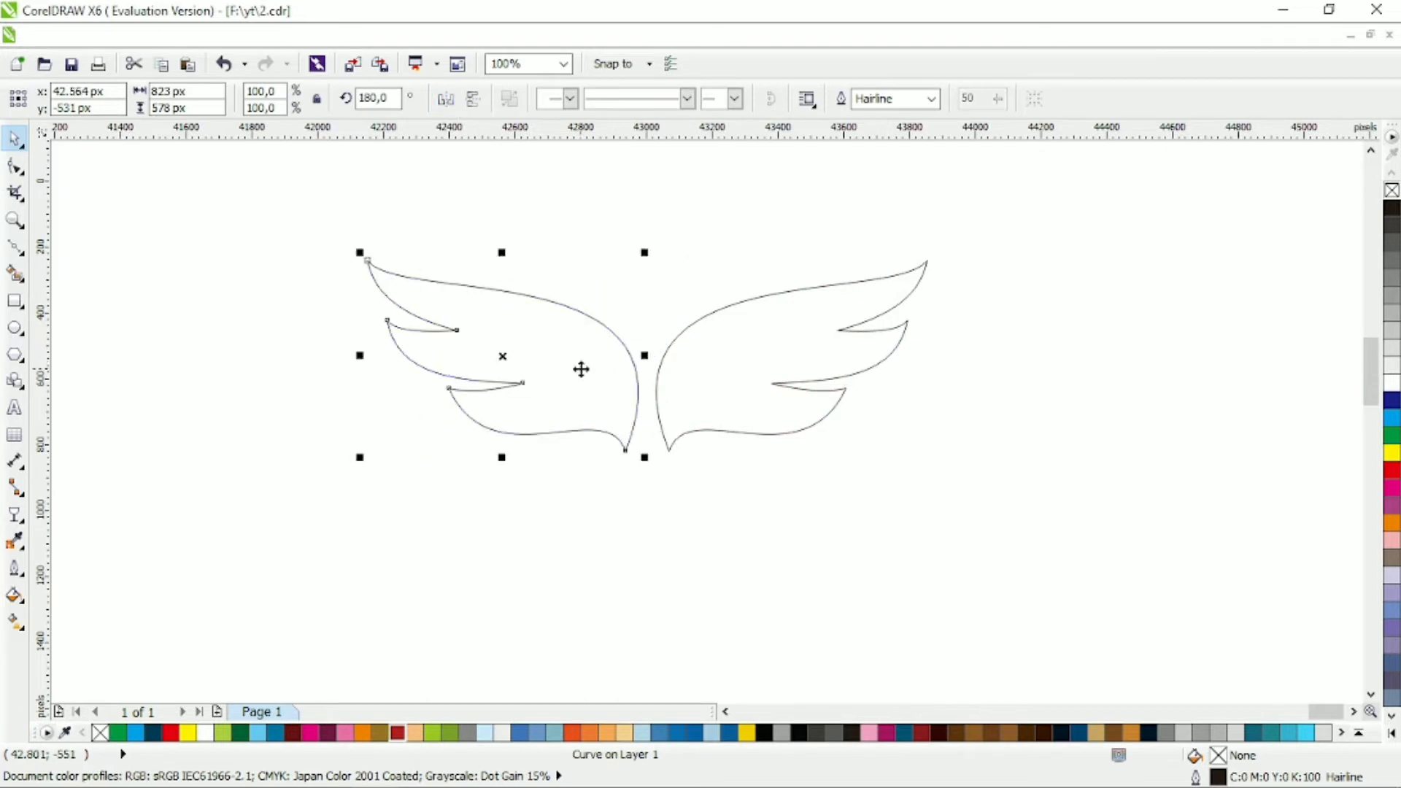
click(745, 252)
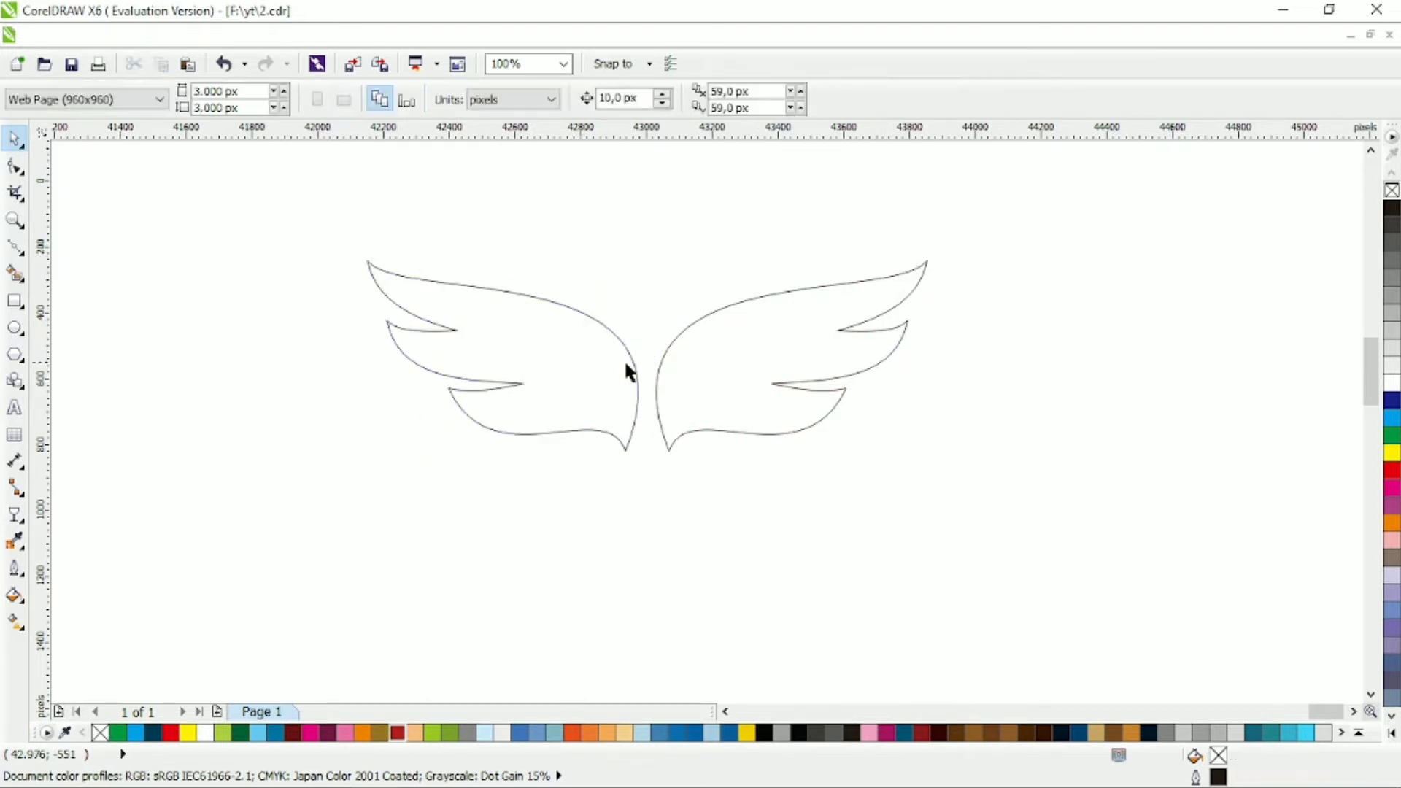
Draw a closed triangle for the tail between the wing bases and bend its two upper sides inward
click(18, 246)
click(601, 492)
click(687, 498)
click(654, 430)
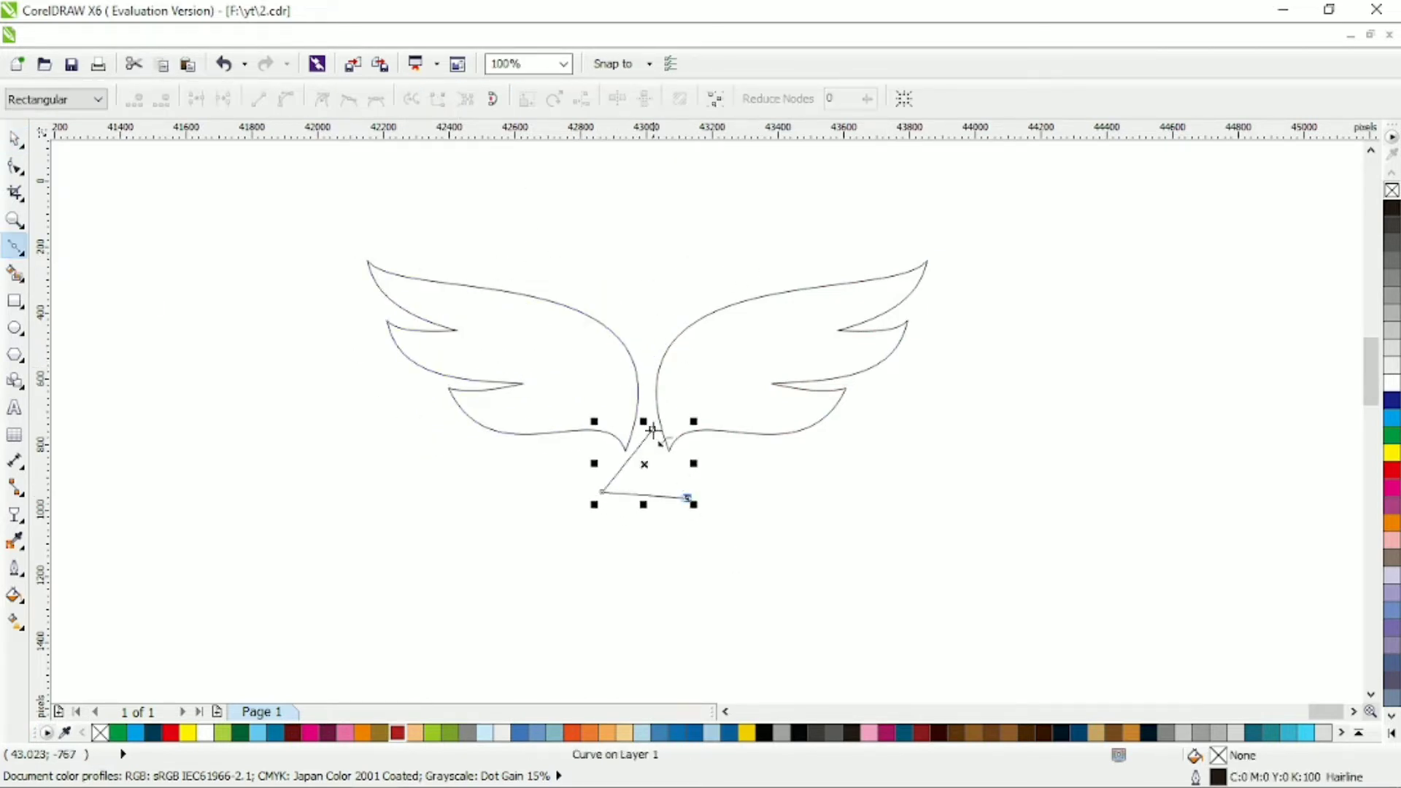
key(F10)
click(629, 467)
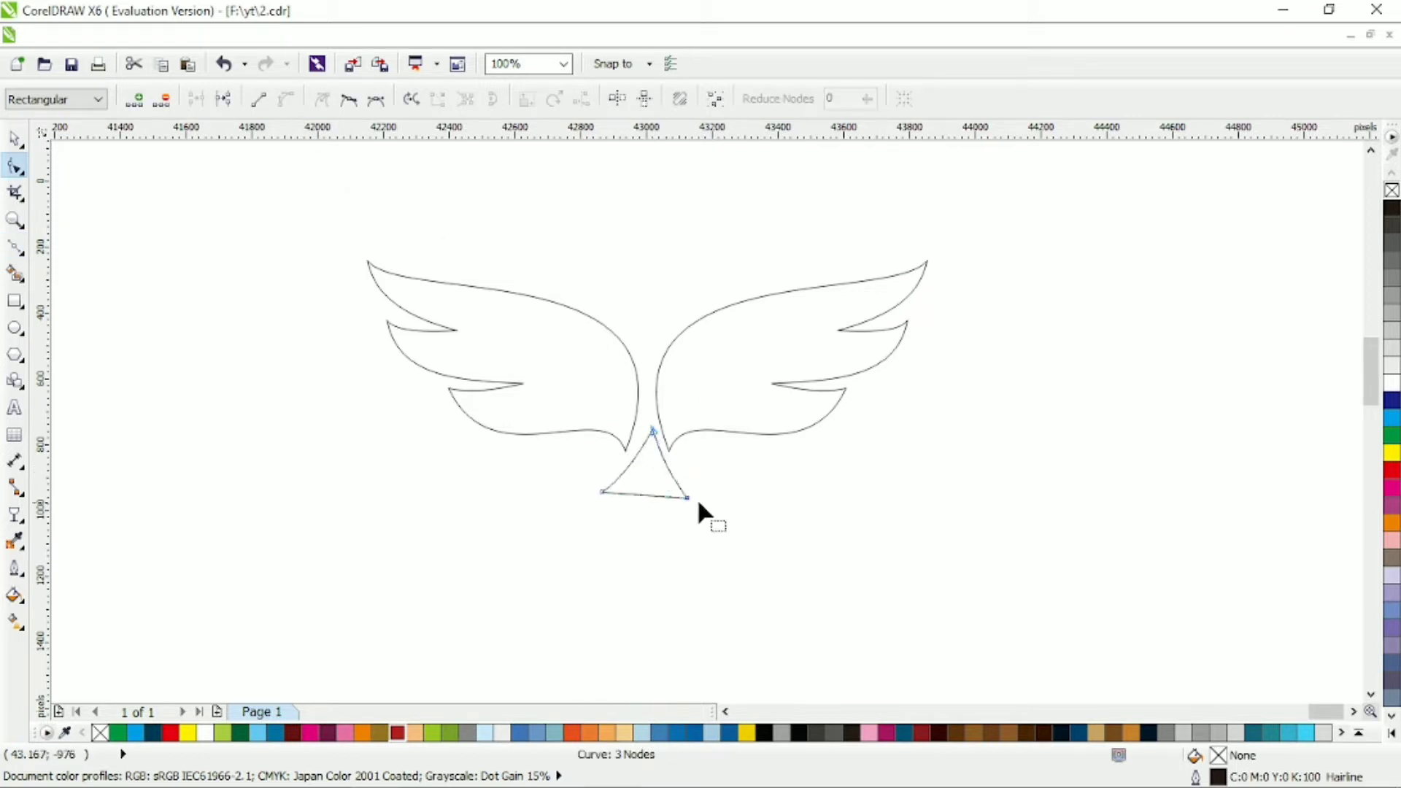
click(686, 502)
Bow the tail's lower edge outward and refine its apex, side curves and outer corners into a fan shape
scroll(687, 480, up, 1)
drag(620, 379, 614, 412)
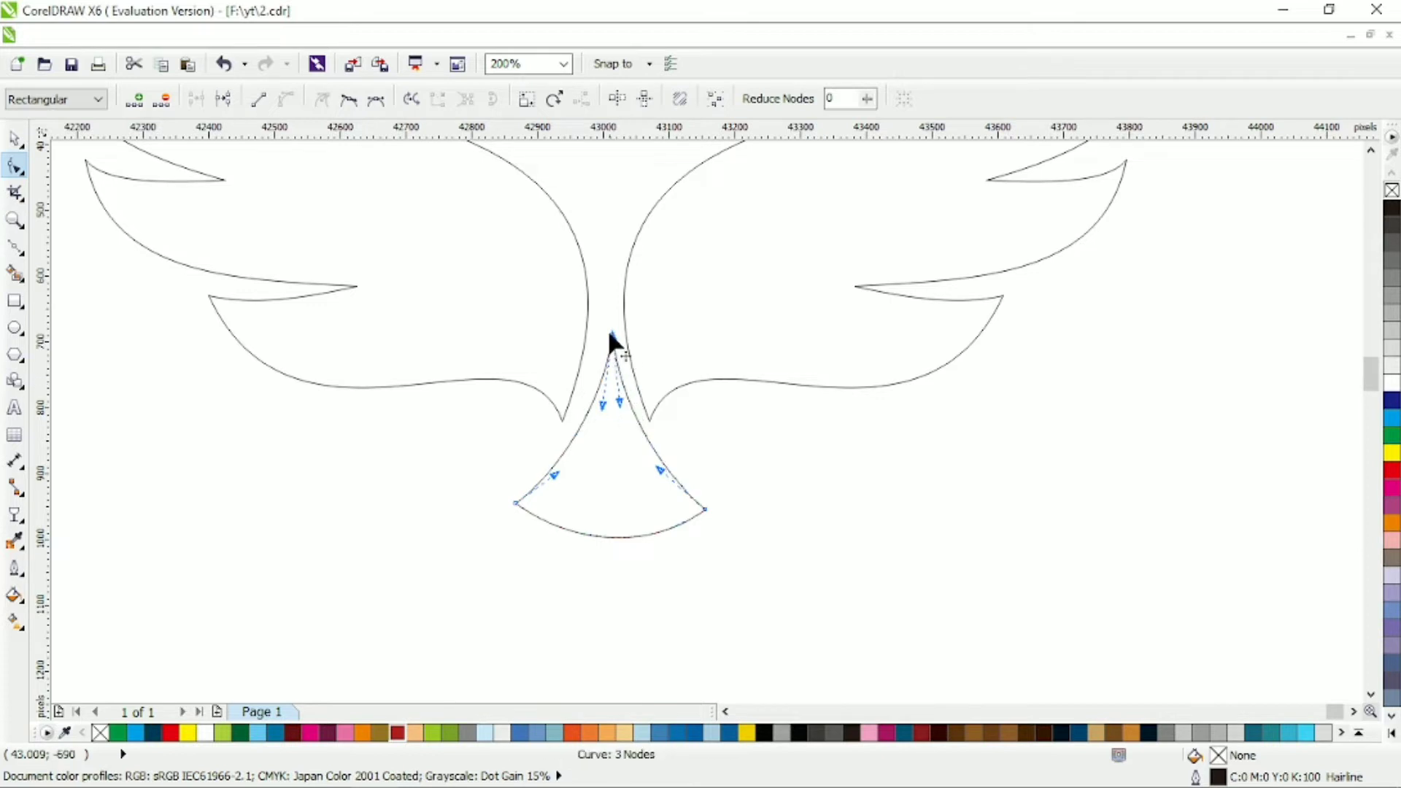
drag(612, 347, 608, 347)
drag(570, 530, 571, 541)
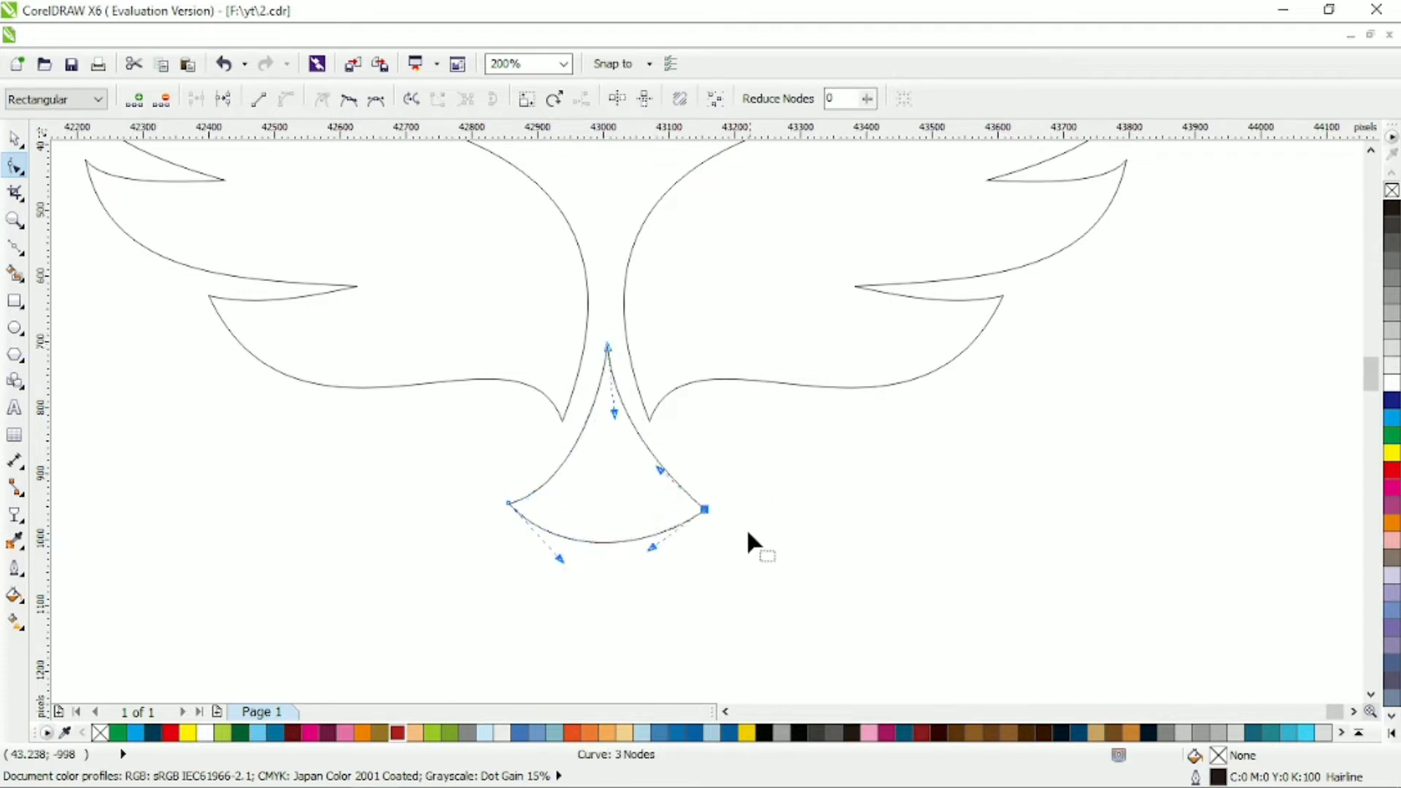
drag(659, 470, 714, 509)
drag(508, 504, 502, 501)
Draw a closed angular cutter shape with two pointed prongs overlapping the lower edge of one tail half
drag(555, 491, 485, 541)
click(14, 246)
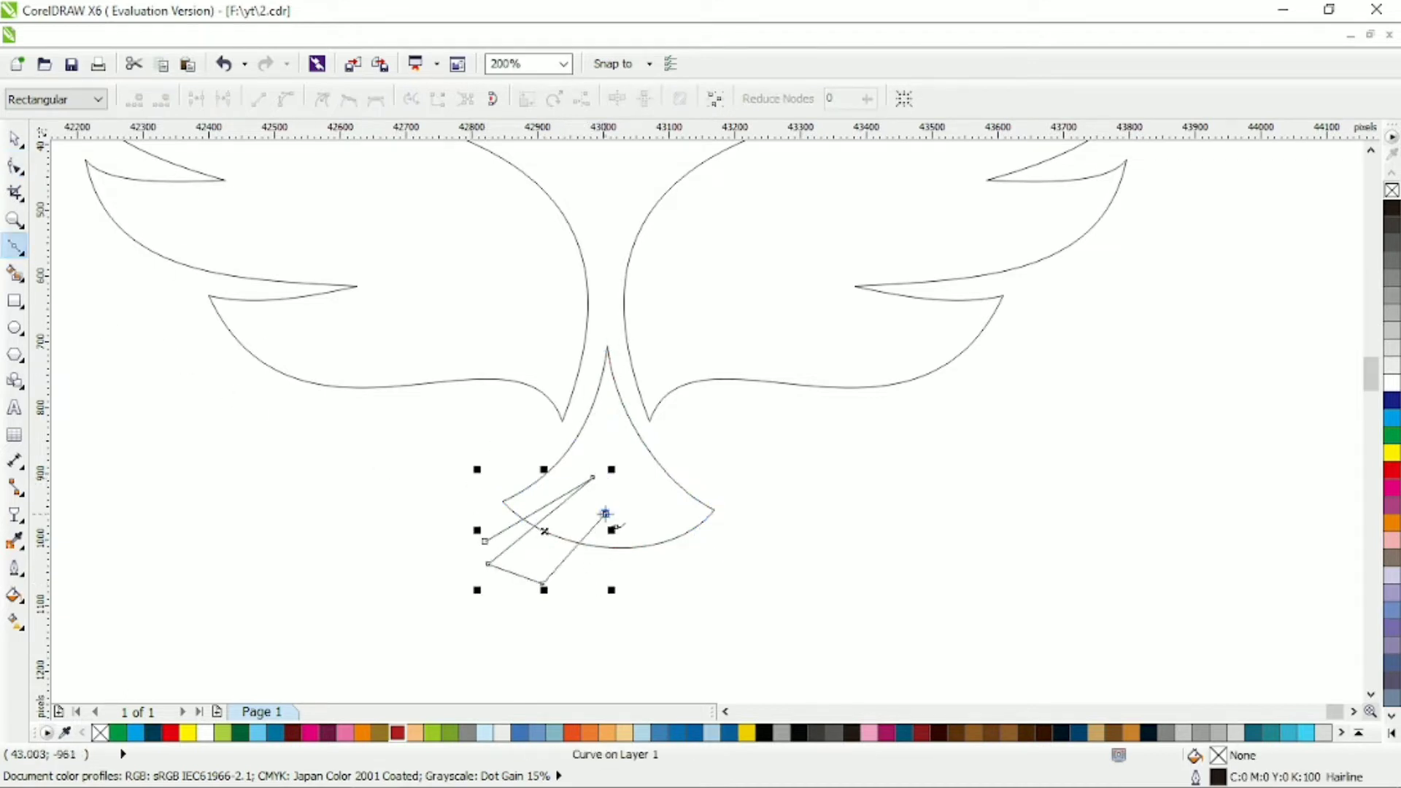
click(575, 597)
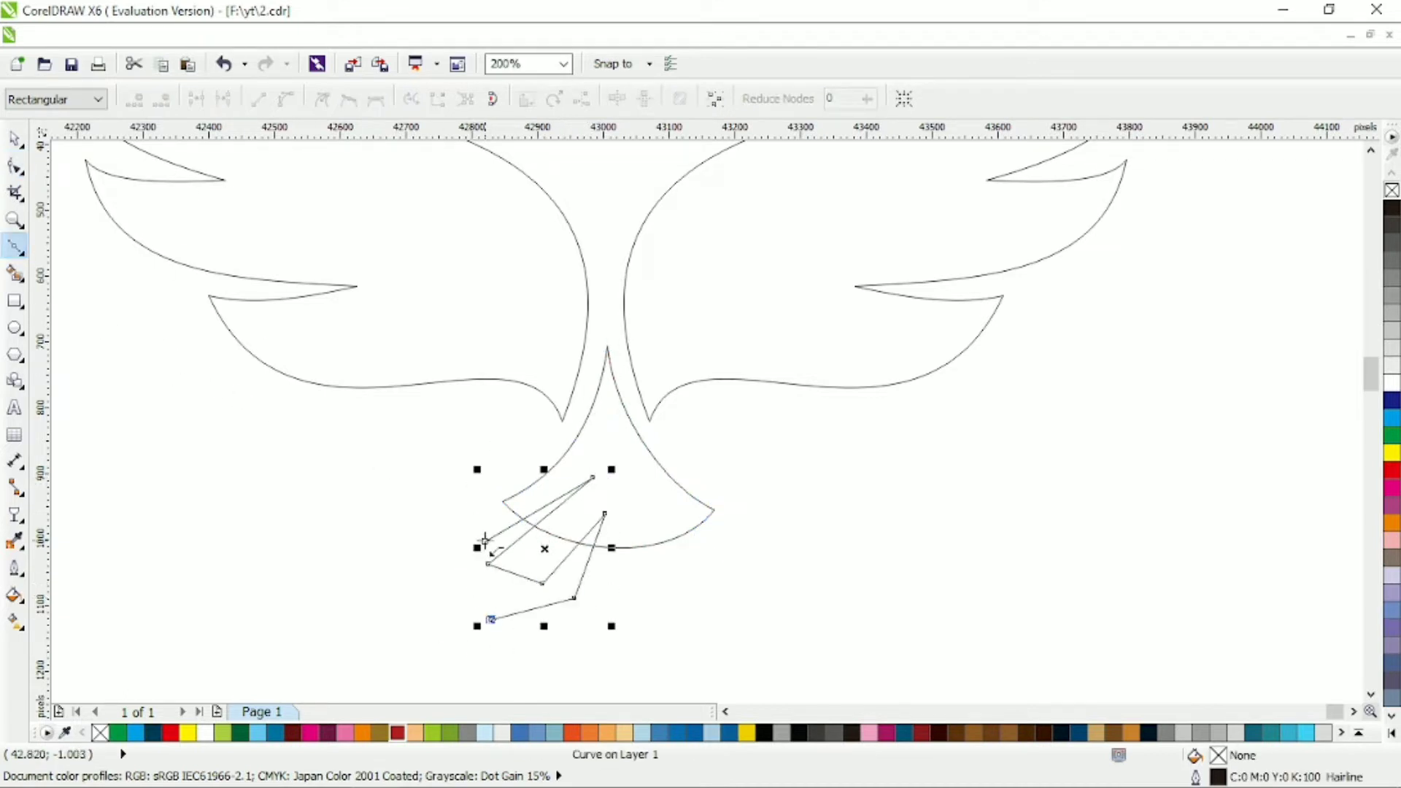
drag(485, 542, 490, 618)
Adjust the cutter shape's corner nodes to narrow its prongs and bend their edges into gentle curves
key(F10)
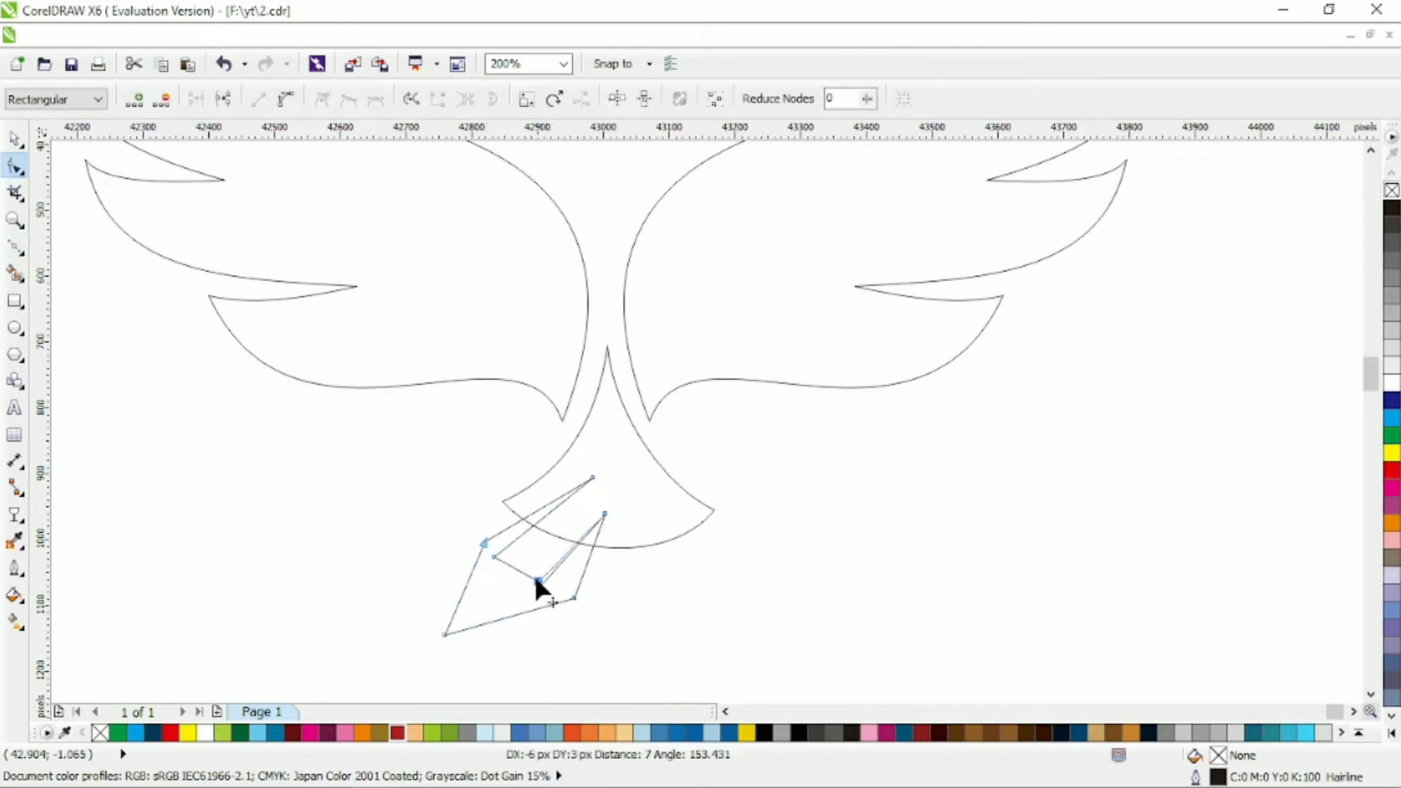
drag(583, 517, 593, 519)
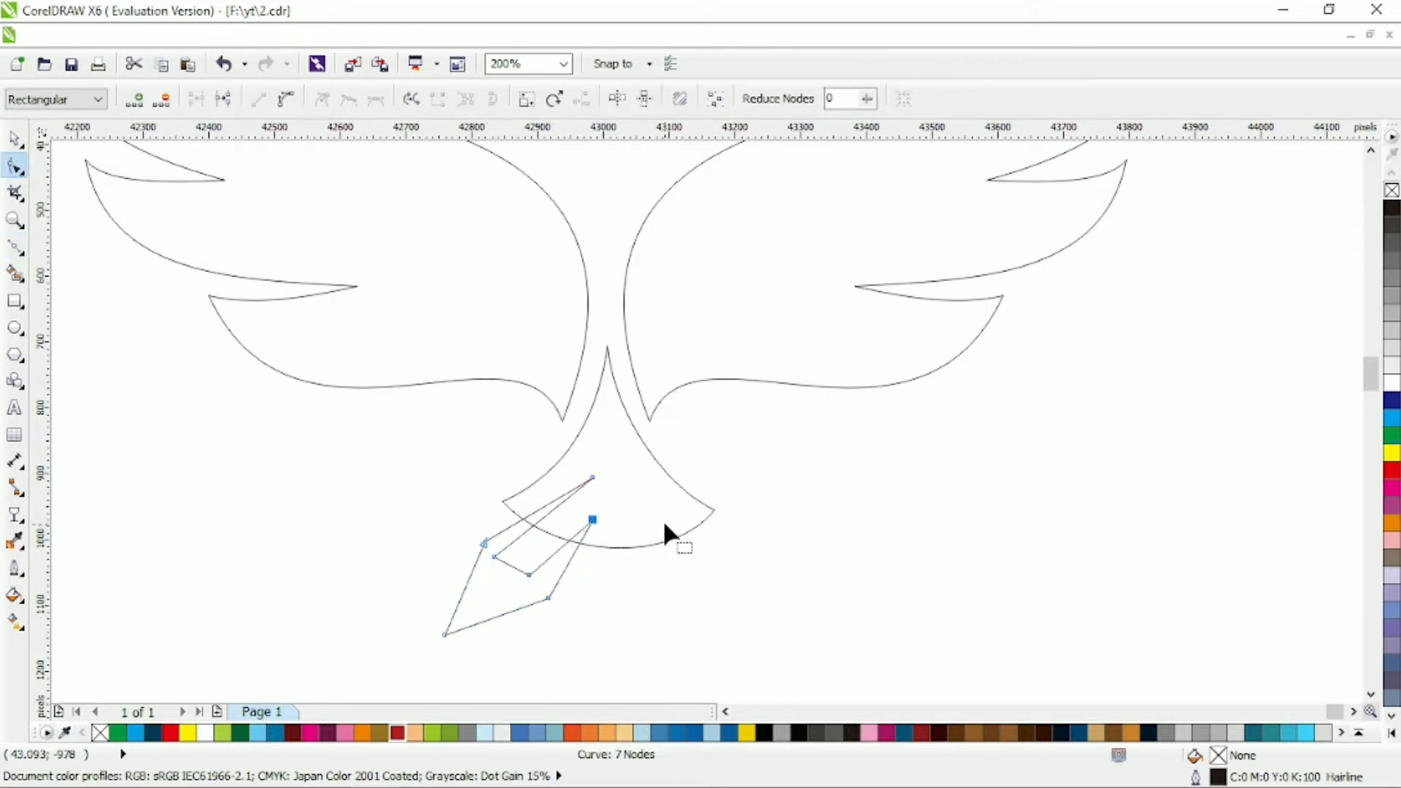
key(ctrl+a)
click(524, 520)
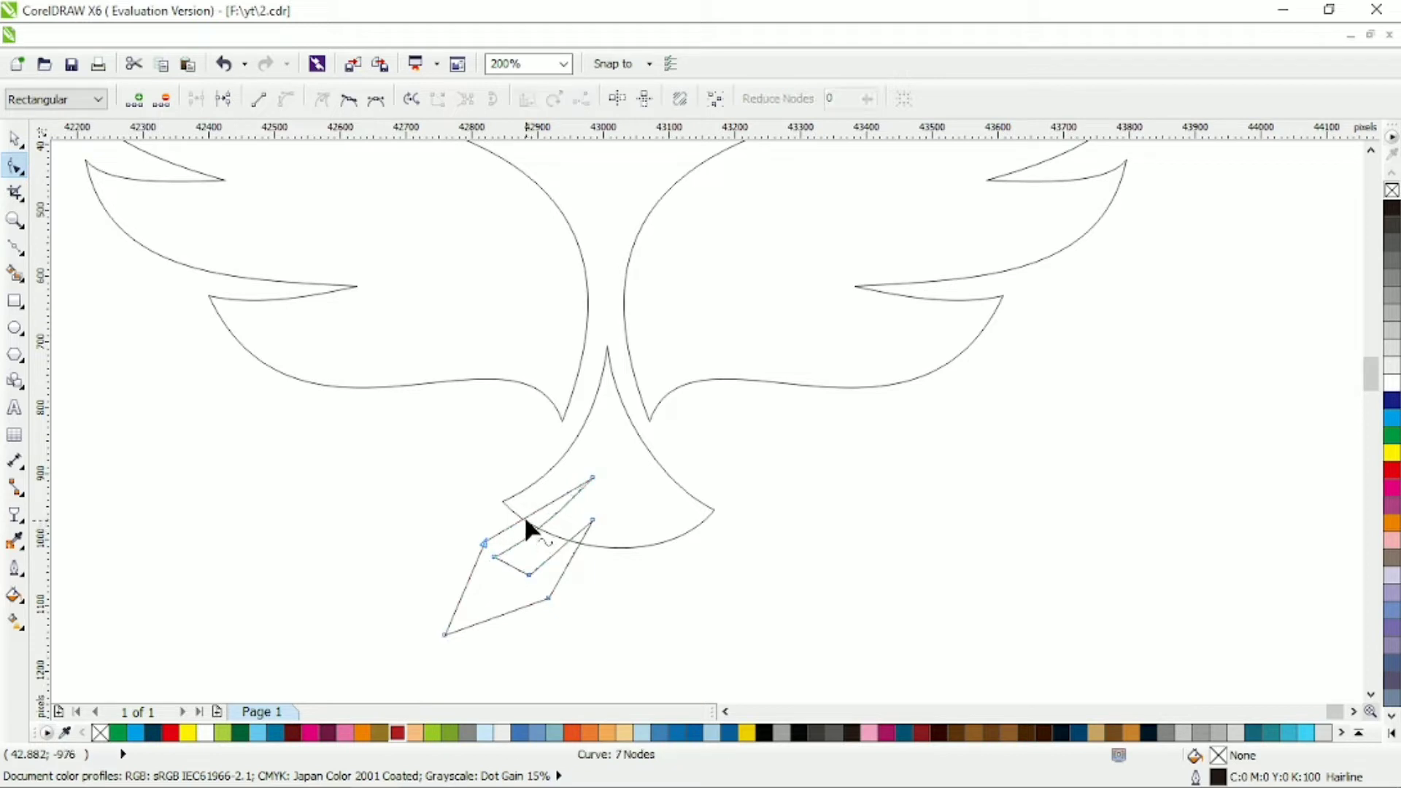
drag(555, 563, 563, 569)
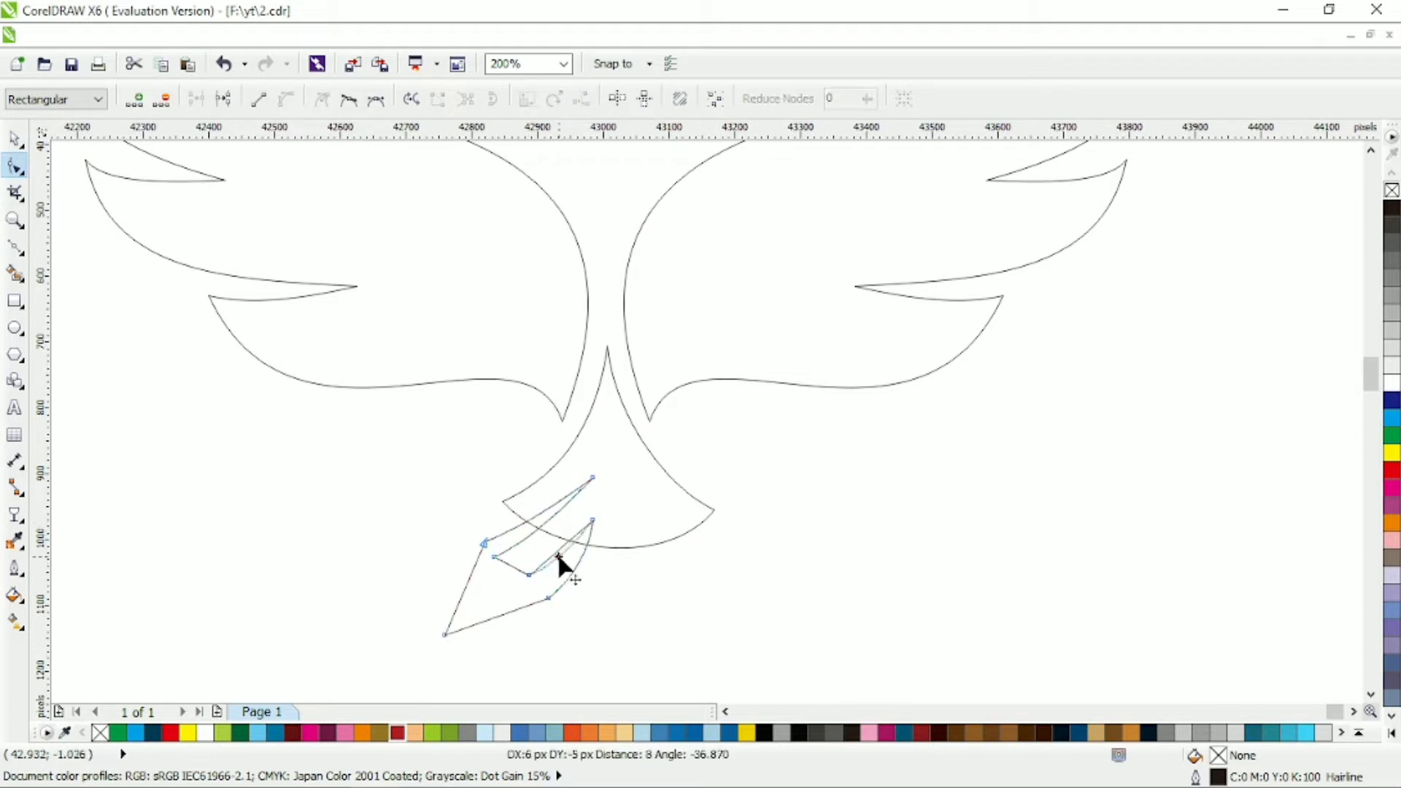
Mirror a copy of the cutter to the other half of the tail and trim the tail with both shapes
click(15, 137)
drag(672, 475, 723, 587)
shift+click(547, 582)
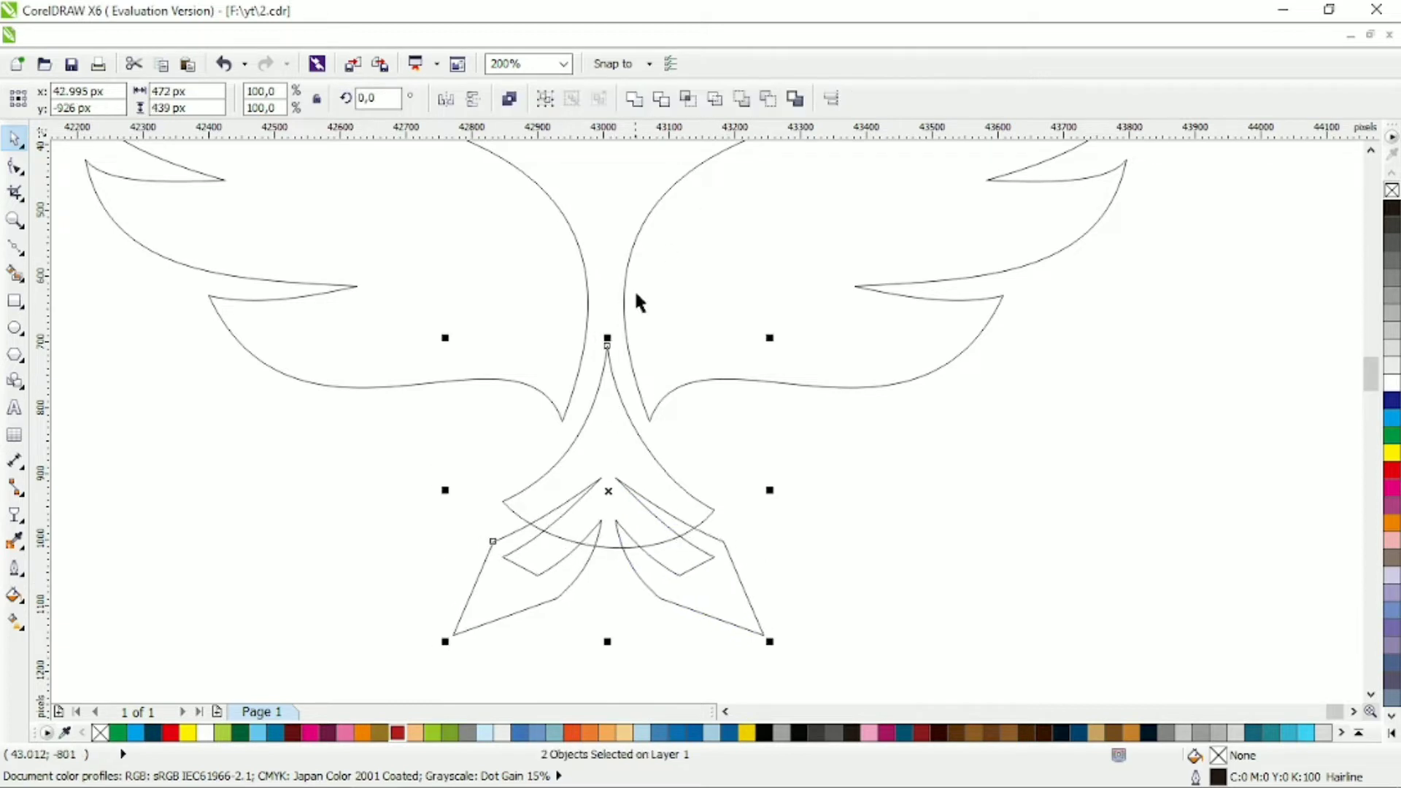
click(661, 108)
click(733, 601)
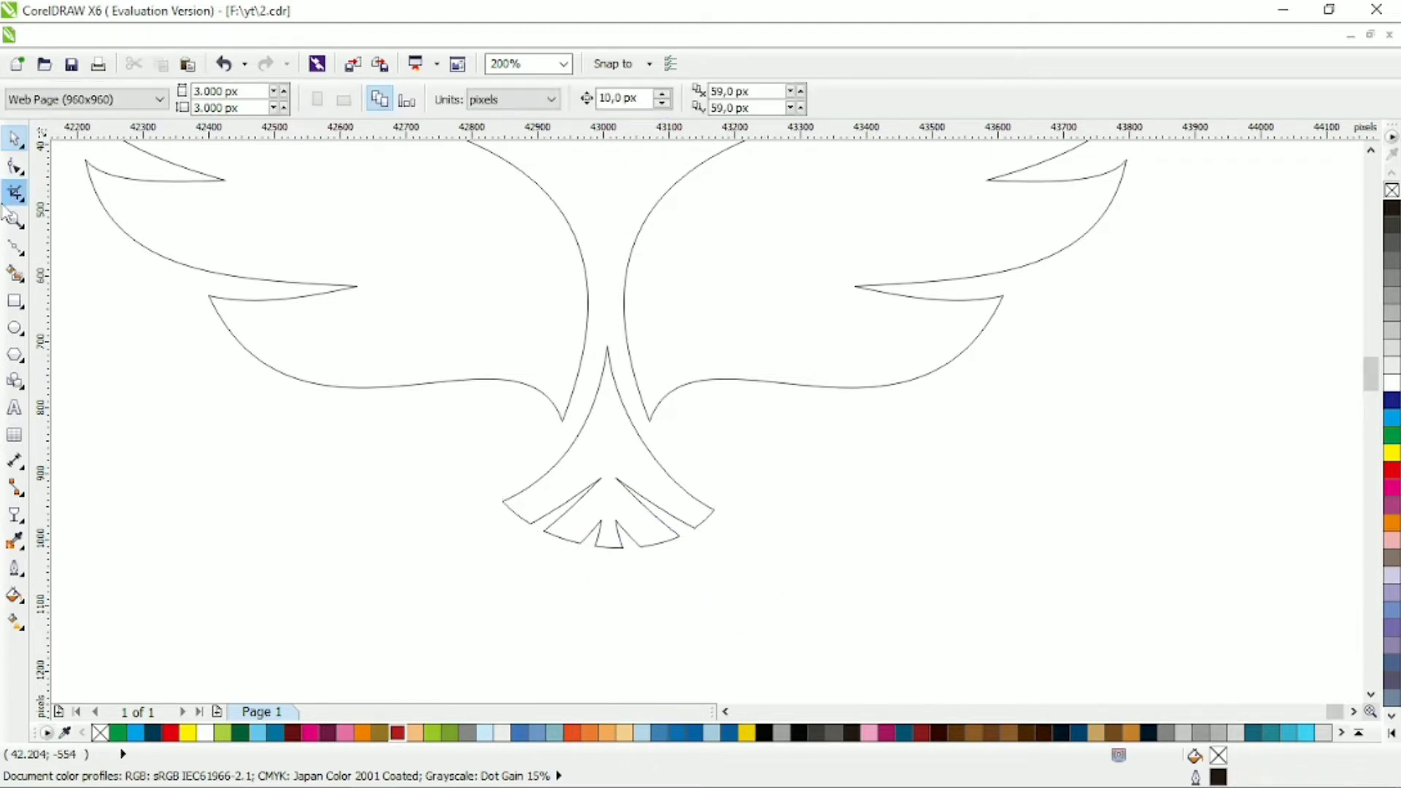
Reshape the tail slits by moving their inner nodes and curving the edges of the outer slits
click(604, 467)
drag(600, 480, 544, 525)
scroll(582, 491, up, 1)
drag(654, 467, 713, 467)
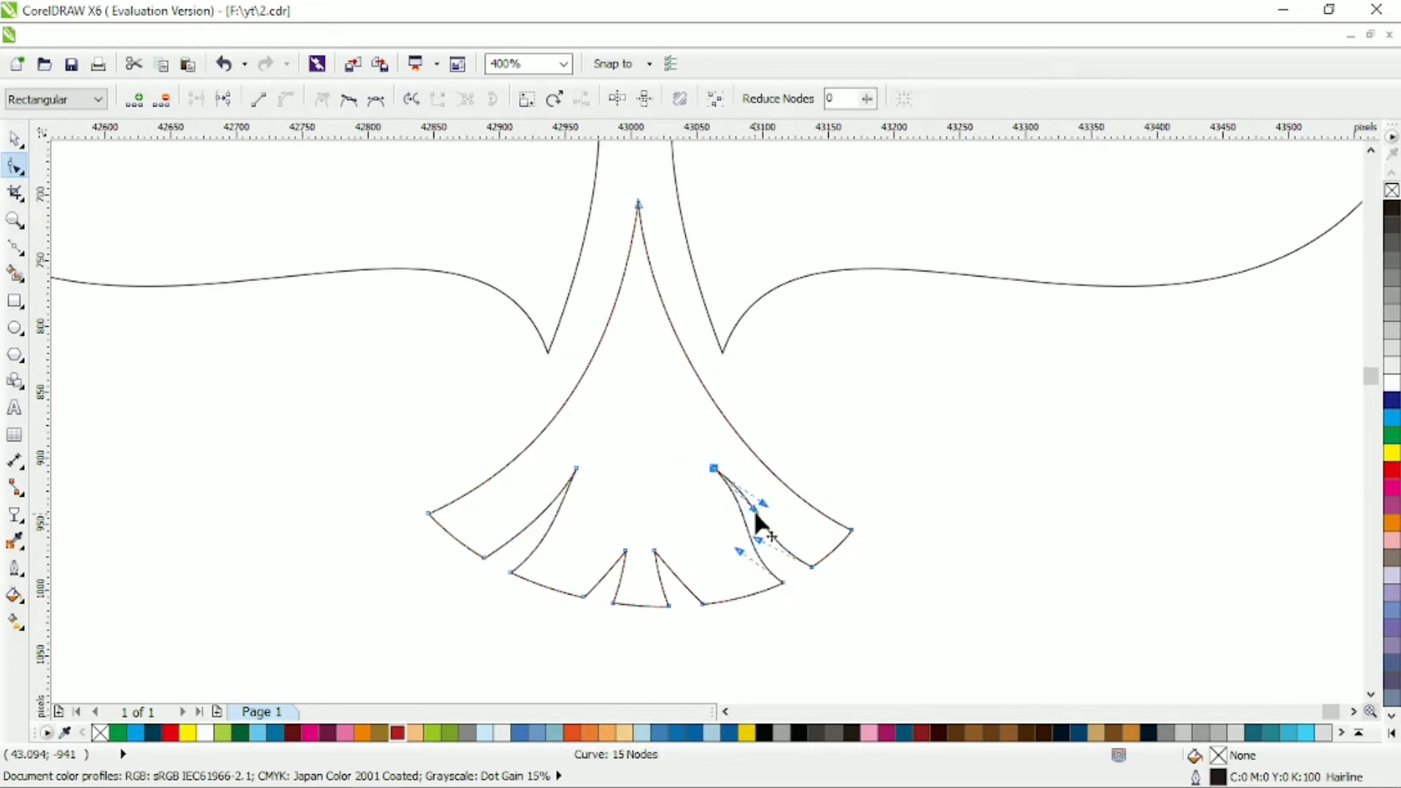
drag(759, 525, 771, 514)
drag(653, 550, 618, 548)
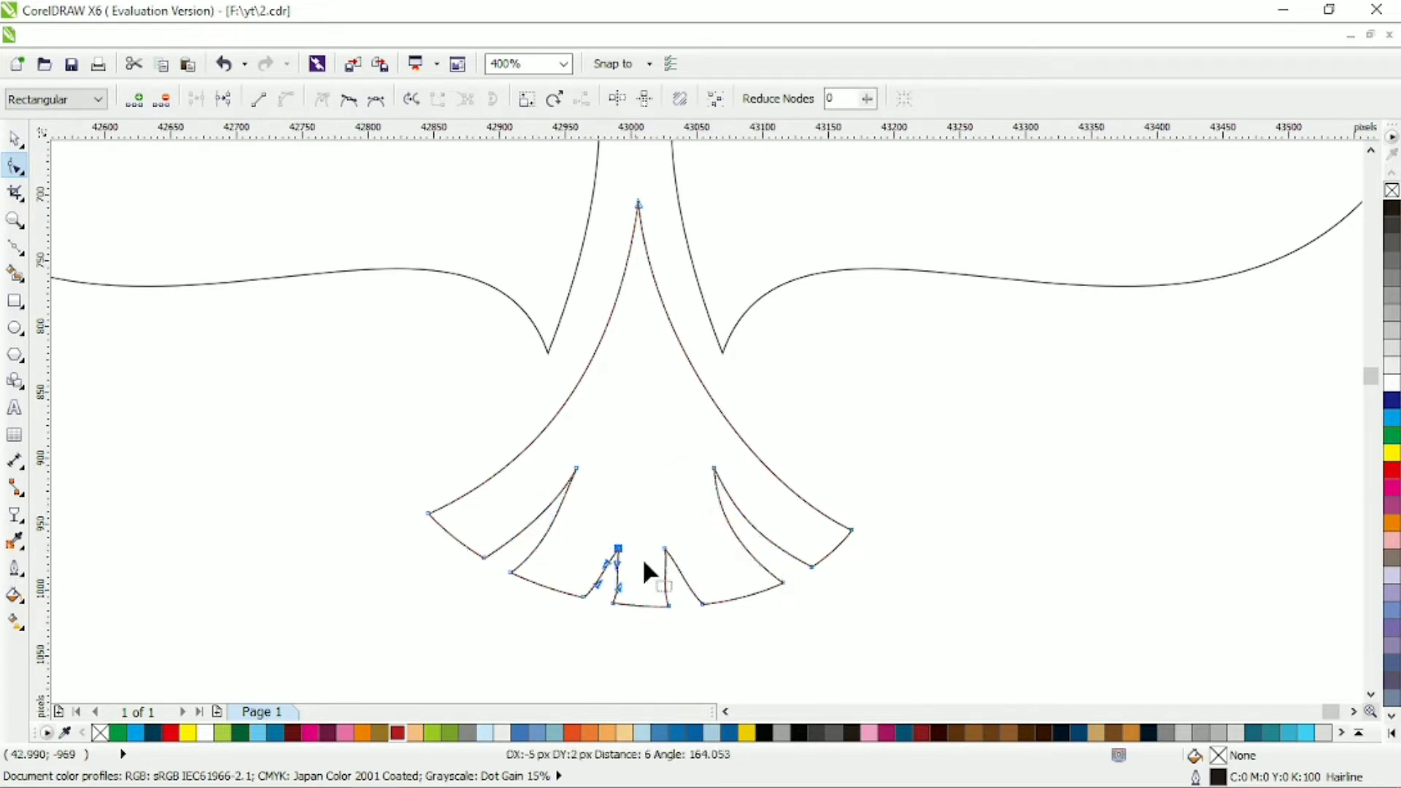
Delete one lower corner node on each of the four side tail feathers to round their ends
click(584, 596)
key(Delete)
double_click(702, 603)
double_click(812, 566)
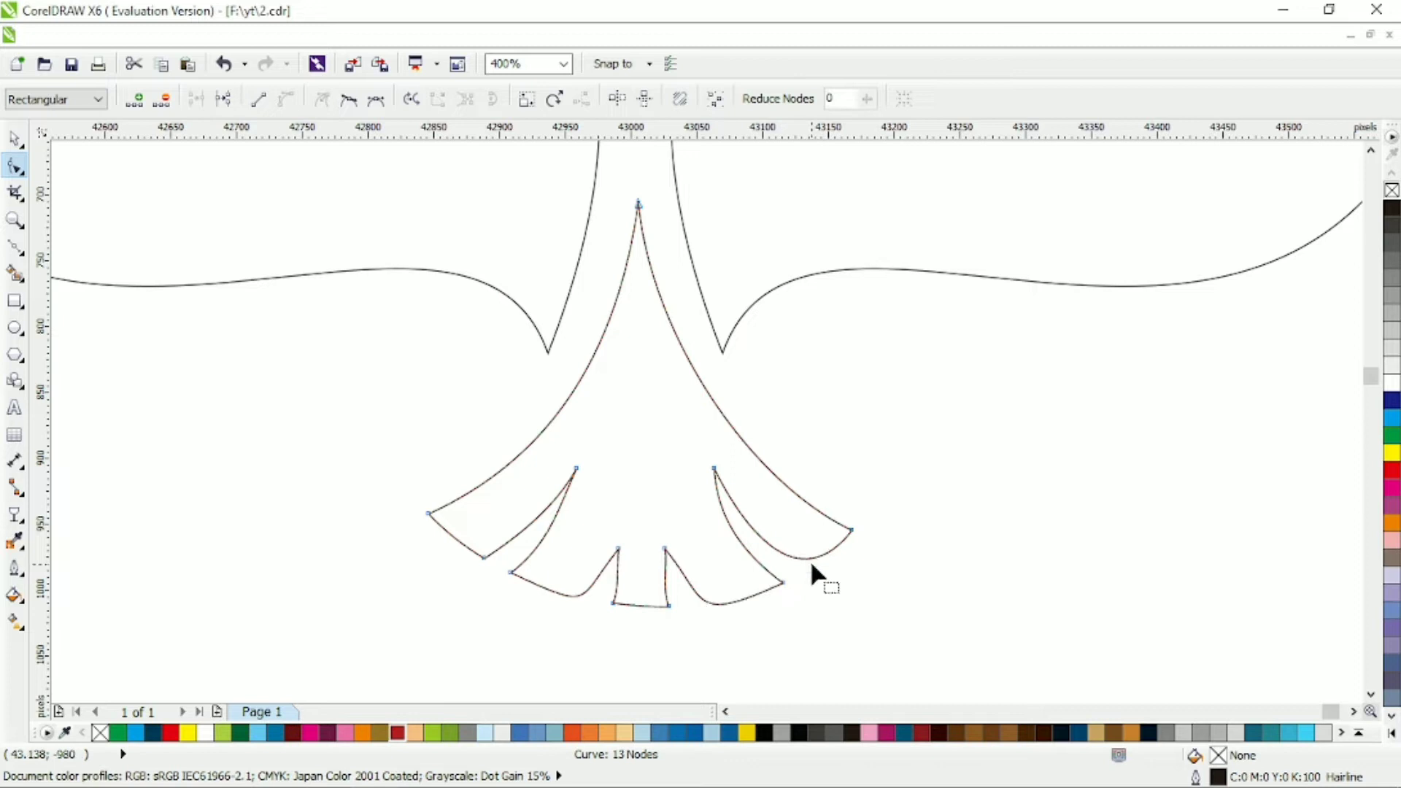
double_click(484, 557)
Fine-tune the inner slit nodes of the tail and bow the middle feather's lower edge outward
click(576, 468)
click(713, 468)
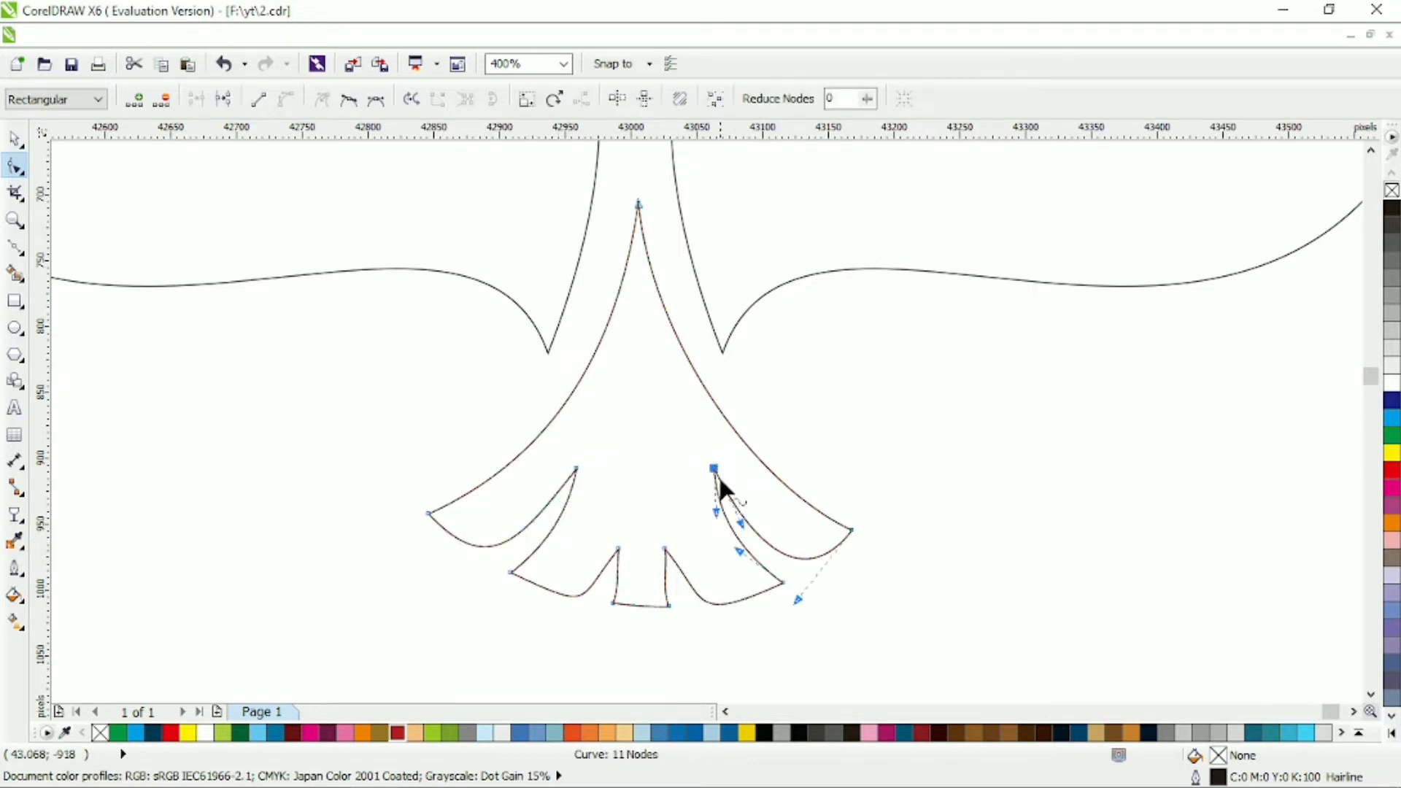
drag(718, 475, 739, 551)
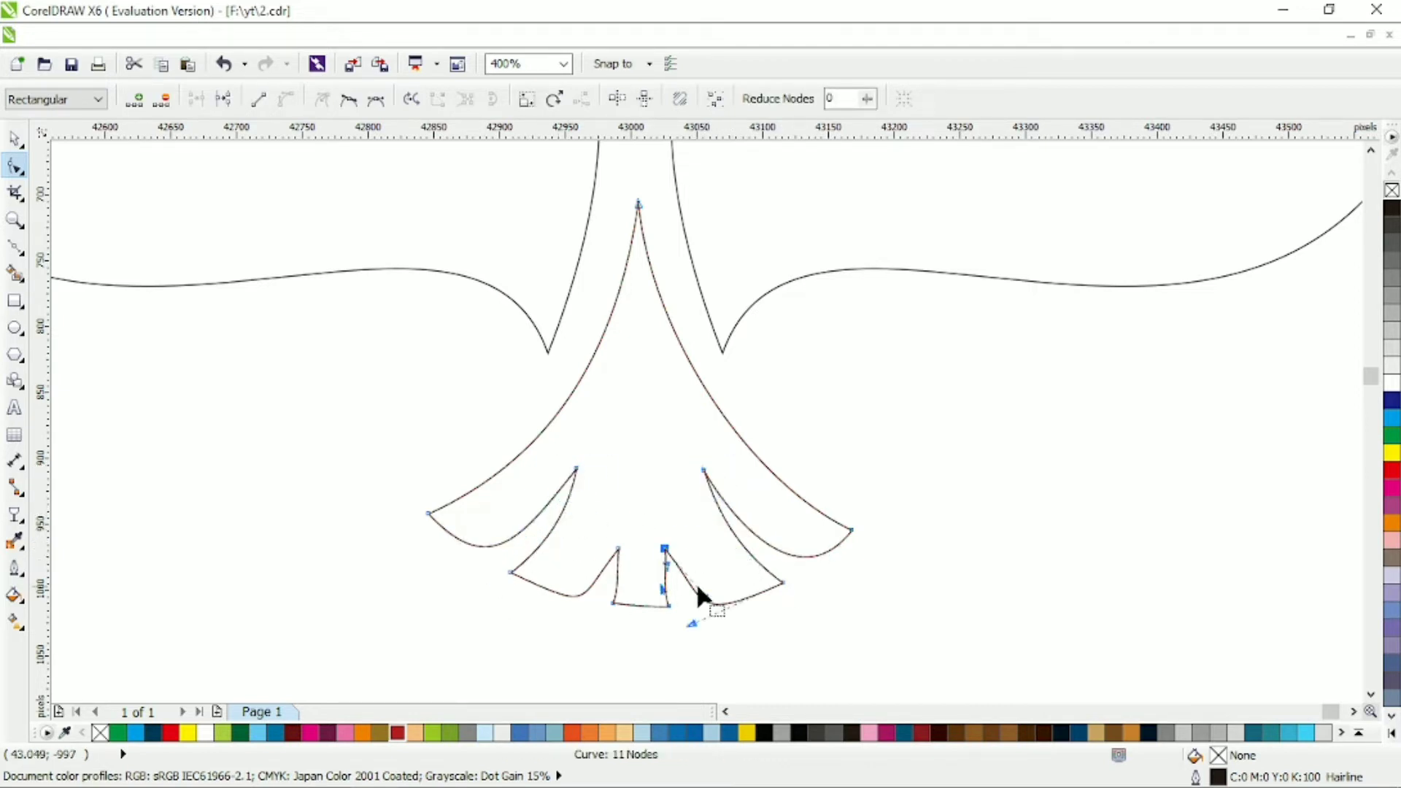
drag(698, 596, 698, 616)
click(618, 547)
drag(584, 604, 646, 589)
click(644, 598)
Draw a closed five-point polygon for the bird's head above the gap between the wings
scroll(702, 562, down, 1)
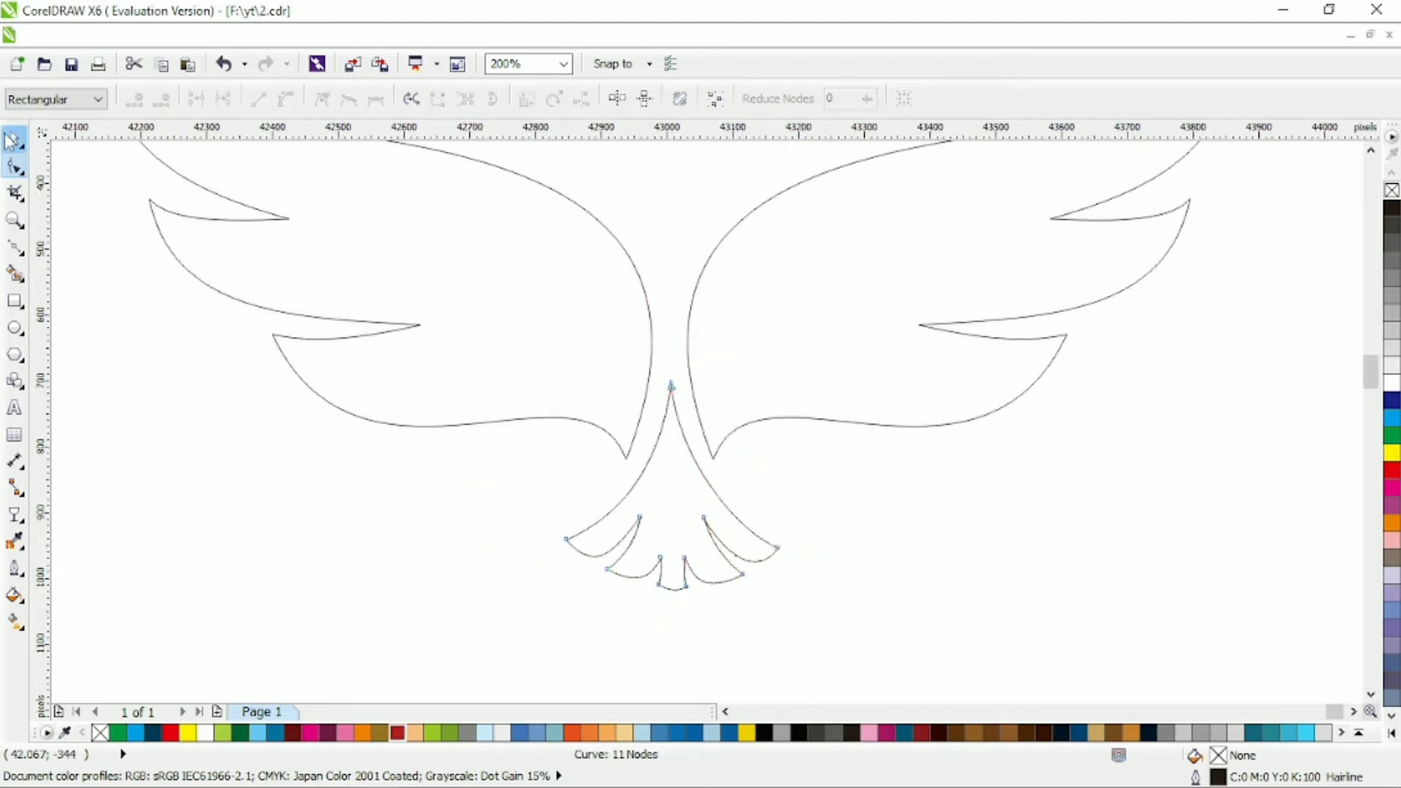
scroll(696, 558, down, 1)
scroll(758, 525, up, 2)
key(F5)
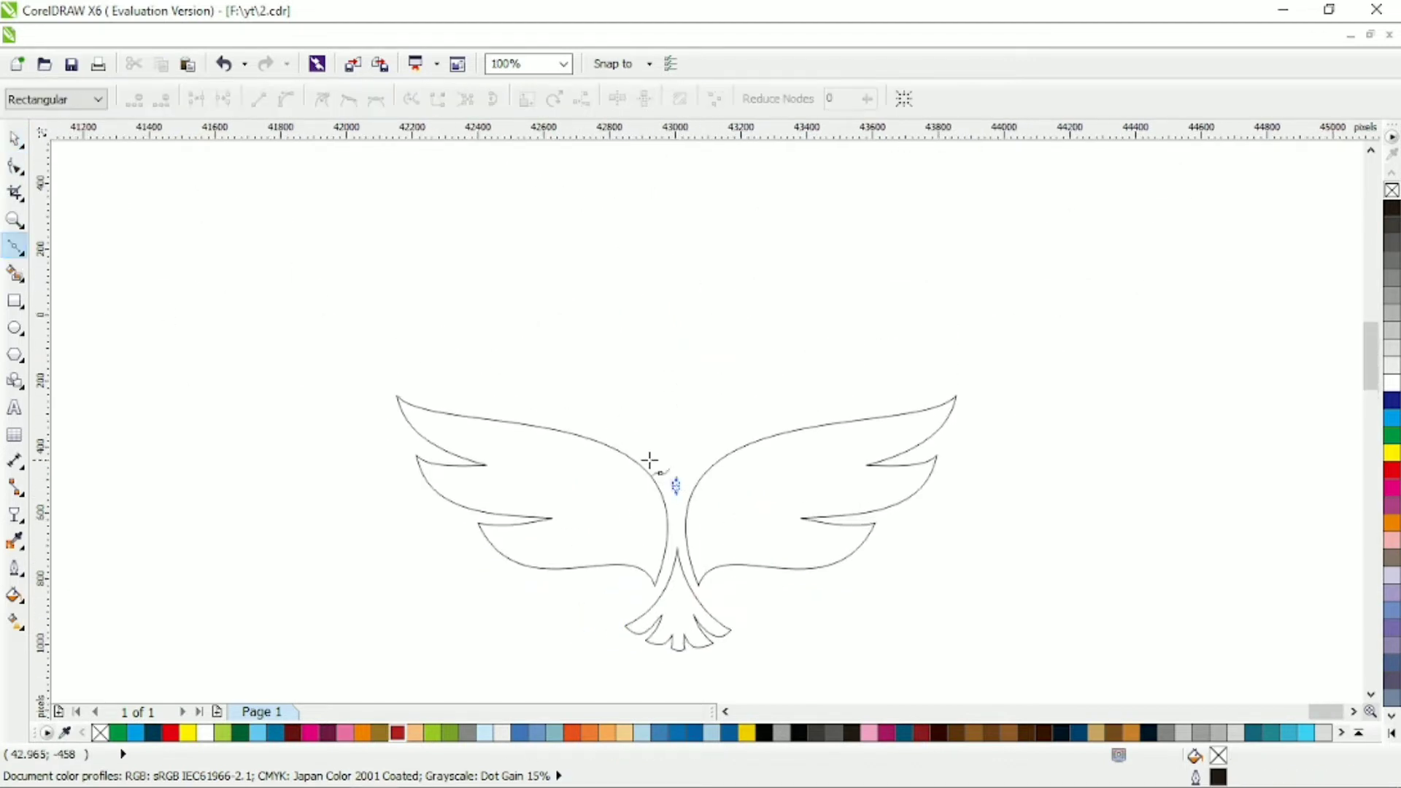
drag(589, 450, 675, 485)
drag(694, 404, 727, 416)
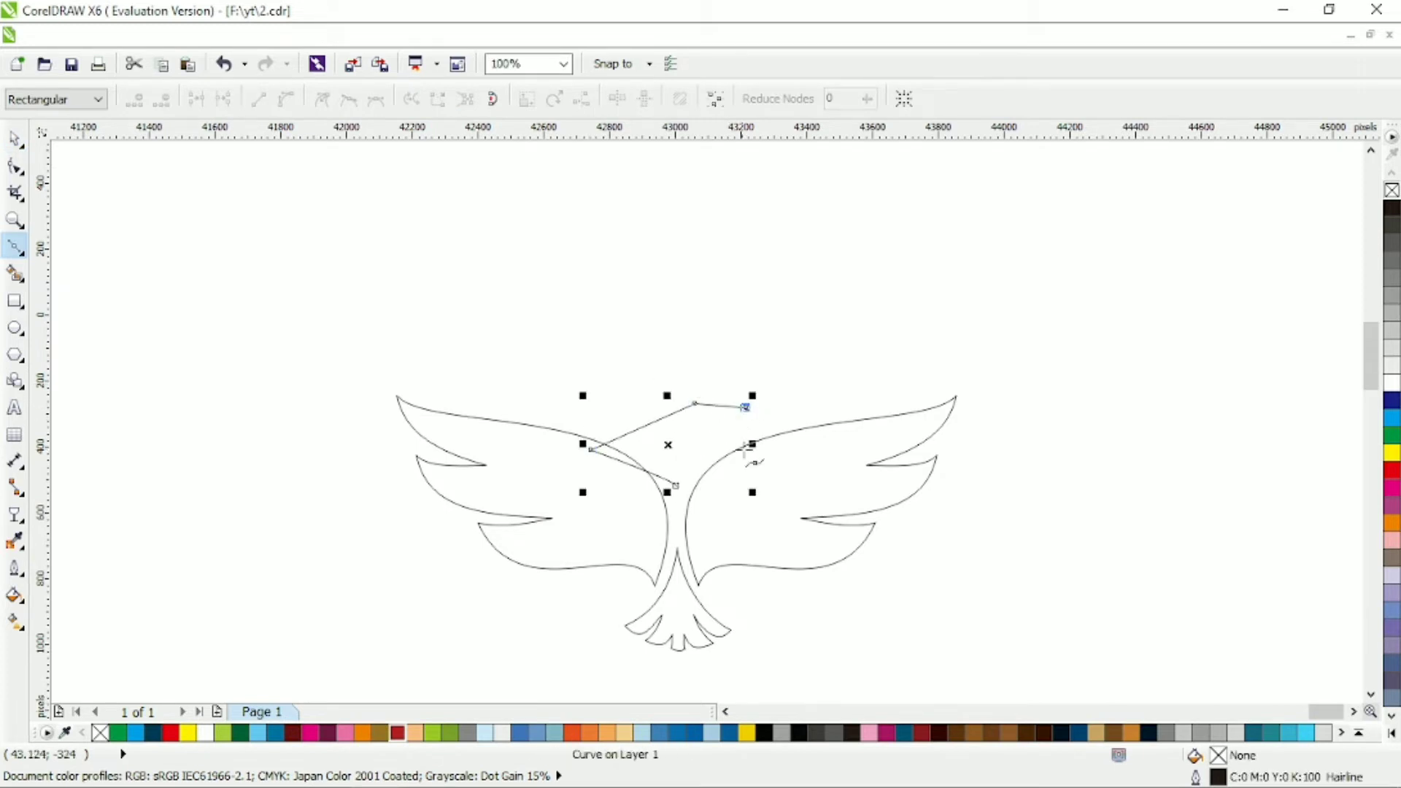
Lower the head polygon's neck node and curve its upper edges into a rounded crown and beak top
key(F10)
scroll(689, 510, up, 1)
click(777, 566)
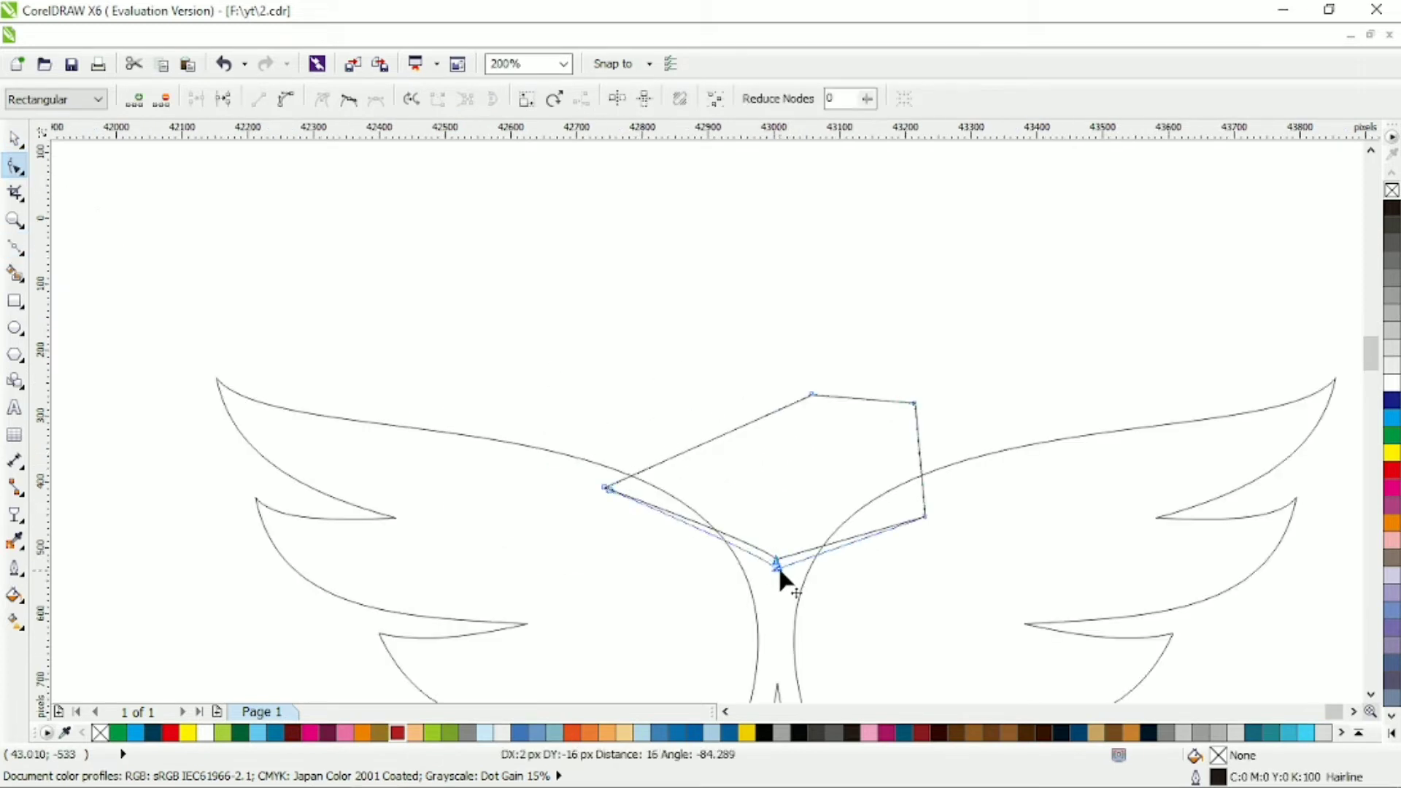
drag(733, 427, 876, 373)
click(781, 384)
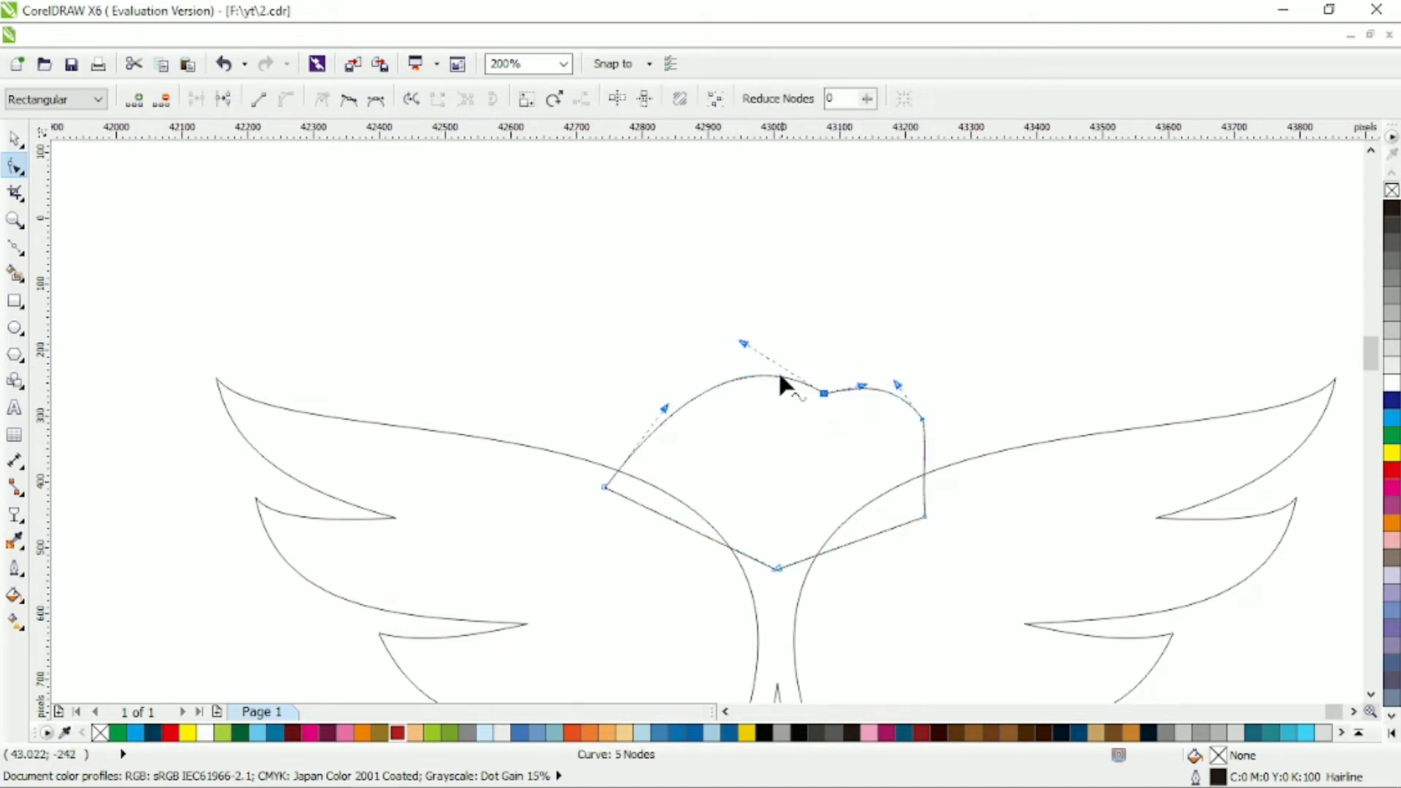
drag(744, 343, 759, 311)
Curve the head's front edge below the beak tip inward to form a concave throat
drag(925, 485, 922, 417)
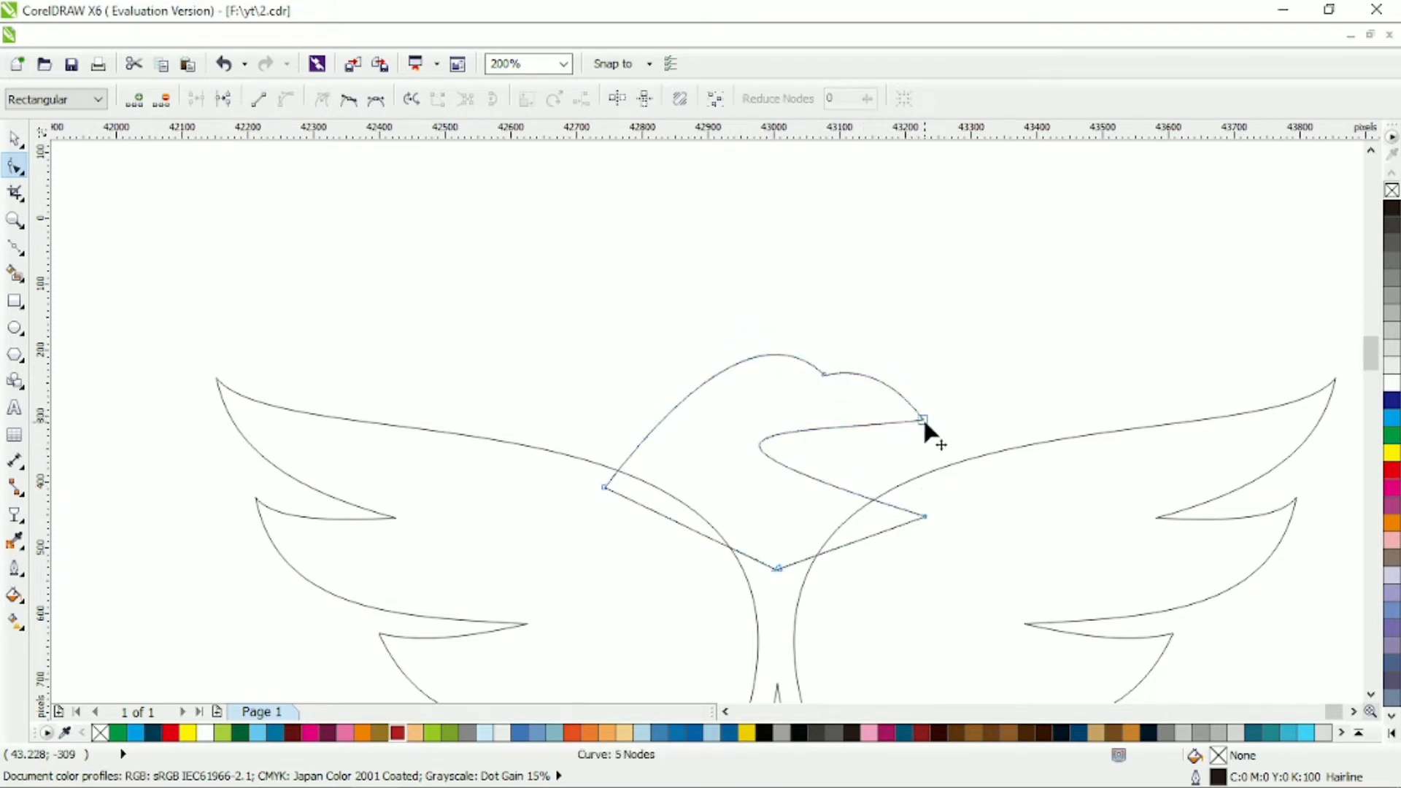
click(922, 417)
drag(622, 422, 676, 522)
click(869, 366)
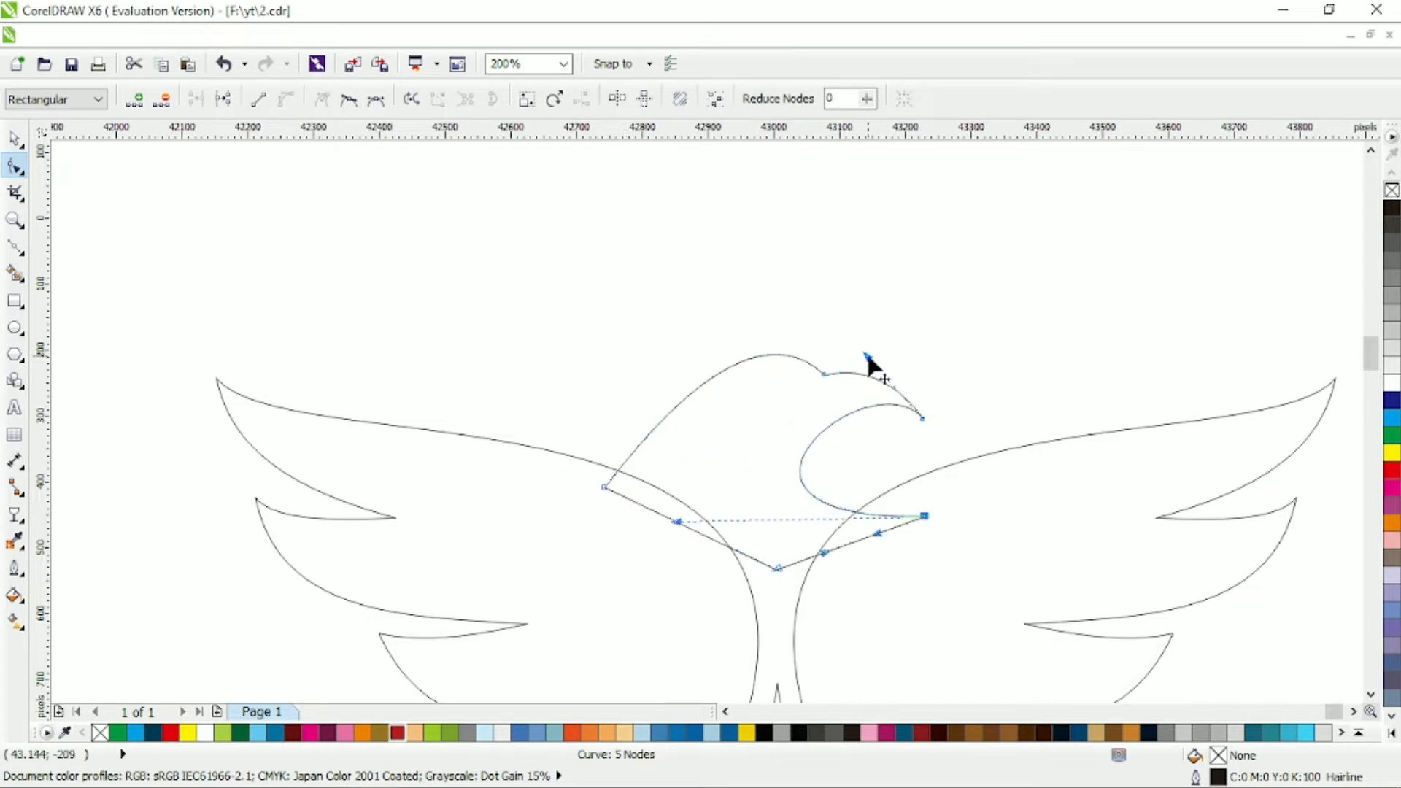
Add a node on the throat curve, shift it toward the beak, and hook the beak's underside above a lowered chest point
double_click(792, 452)
drag(792, 452, 821, 449)
click(806, 465)
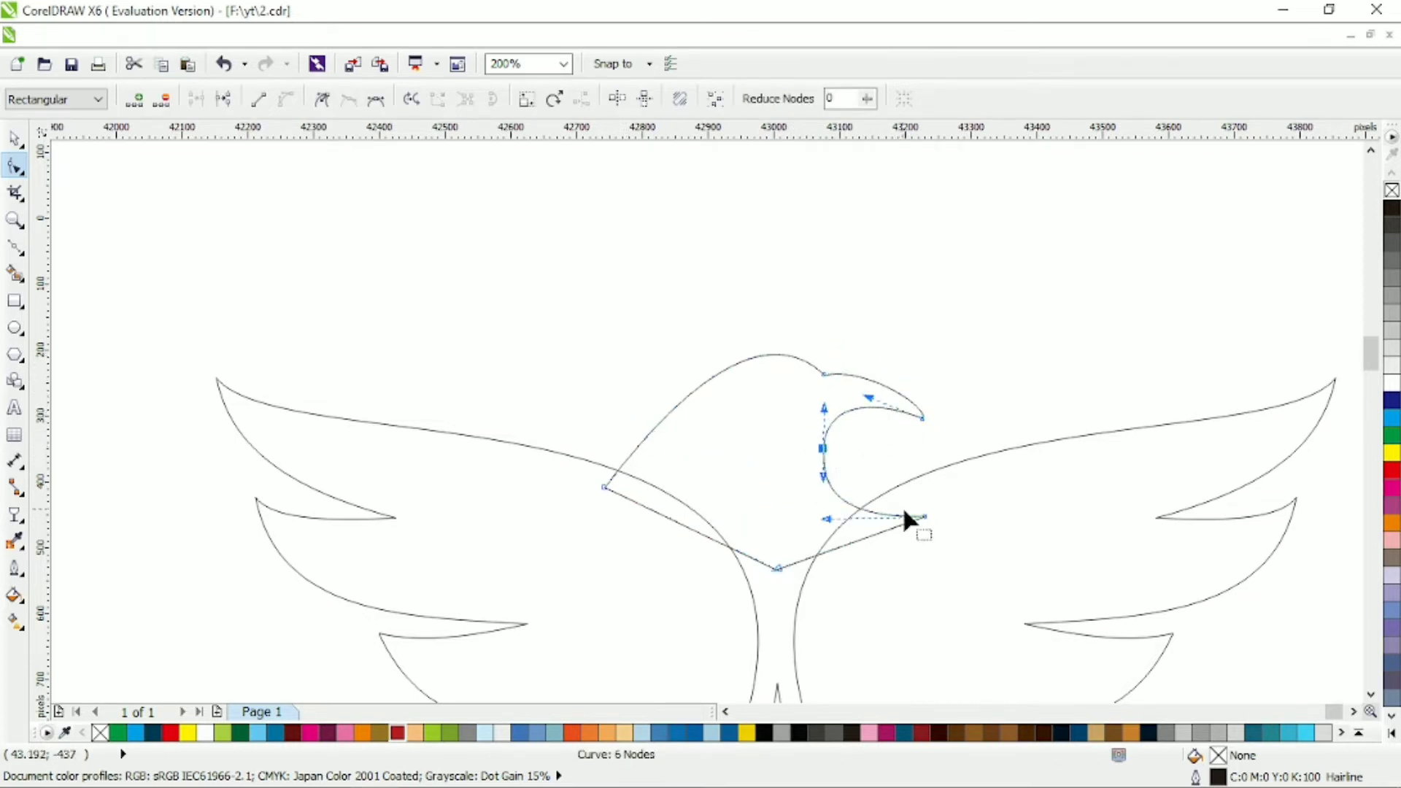
drag(907, 522, 875, 519)
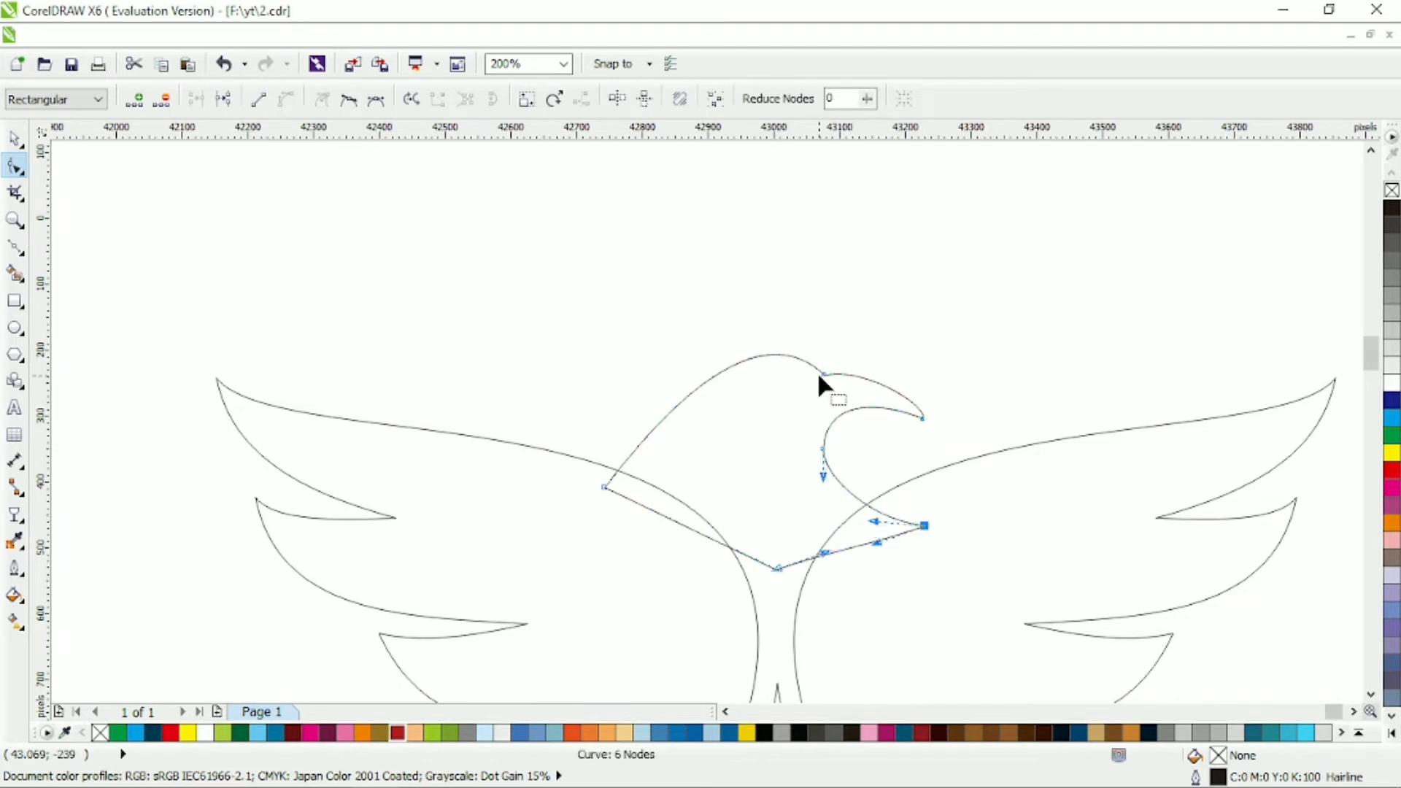
Move the brow node toward the beak tip, bulge the crown into a fuller arc and adjust the throat node
drag(818, 377, 842, 382)
drag(666, 410, 640, 359)
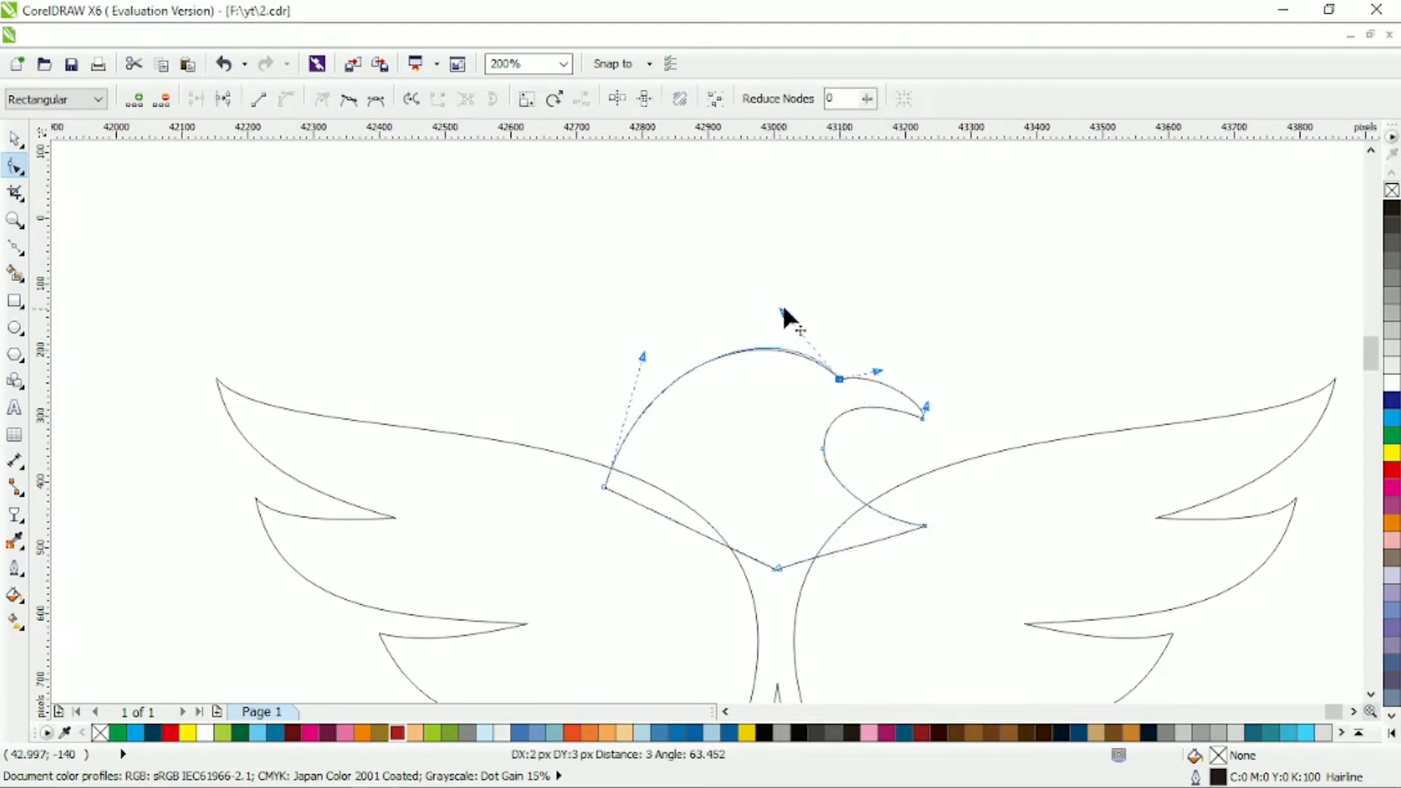
drag(775, 316, 812, 328)
drag(641, 360, 645, 334)
click(779, 432)
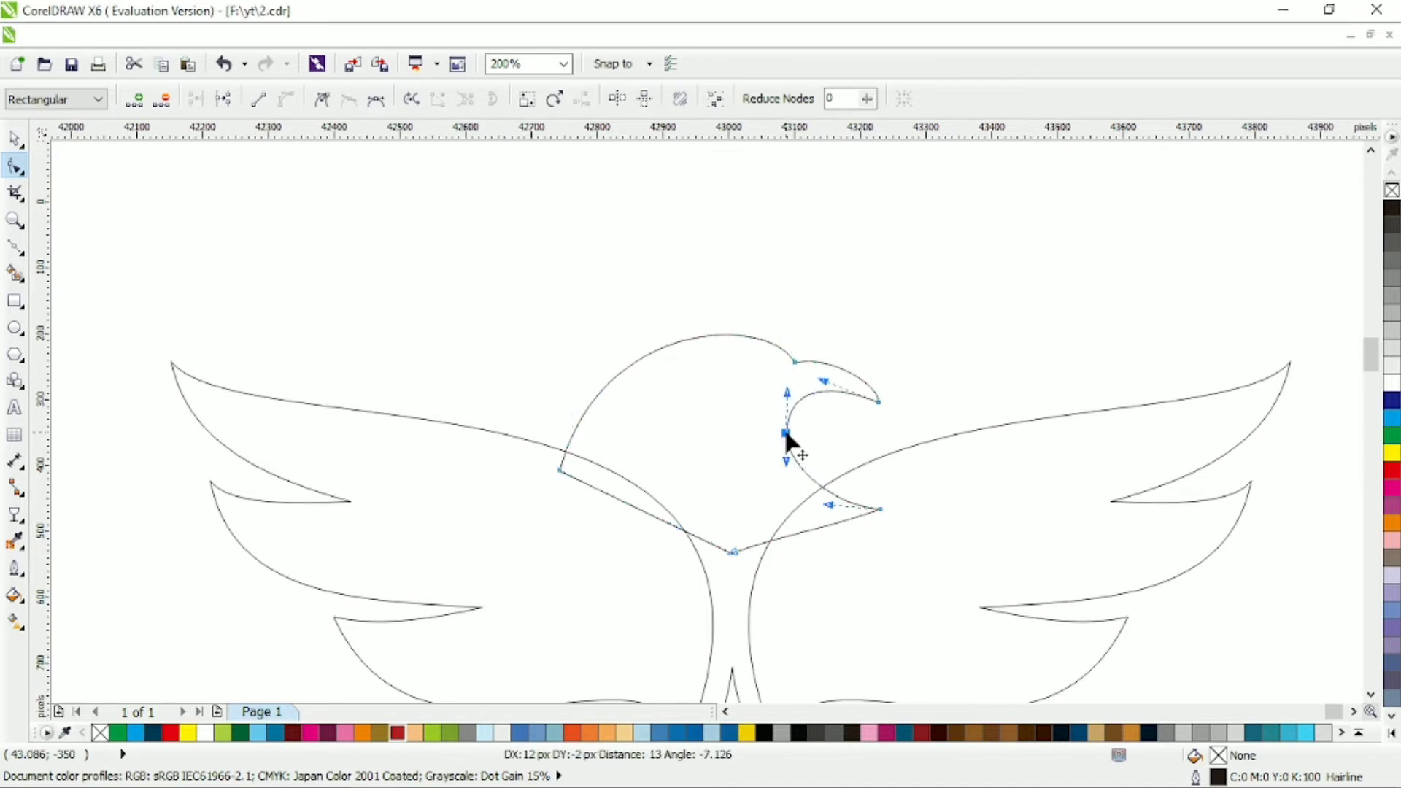
Trim the head's lower edges with both wings and scale the head down to 76.5%
scroll(786, 433, down, 2)
key(space)
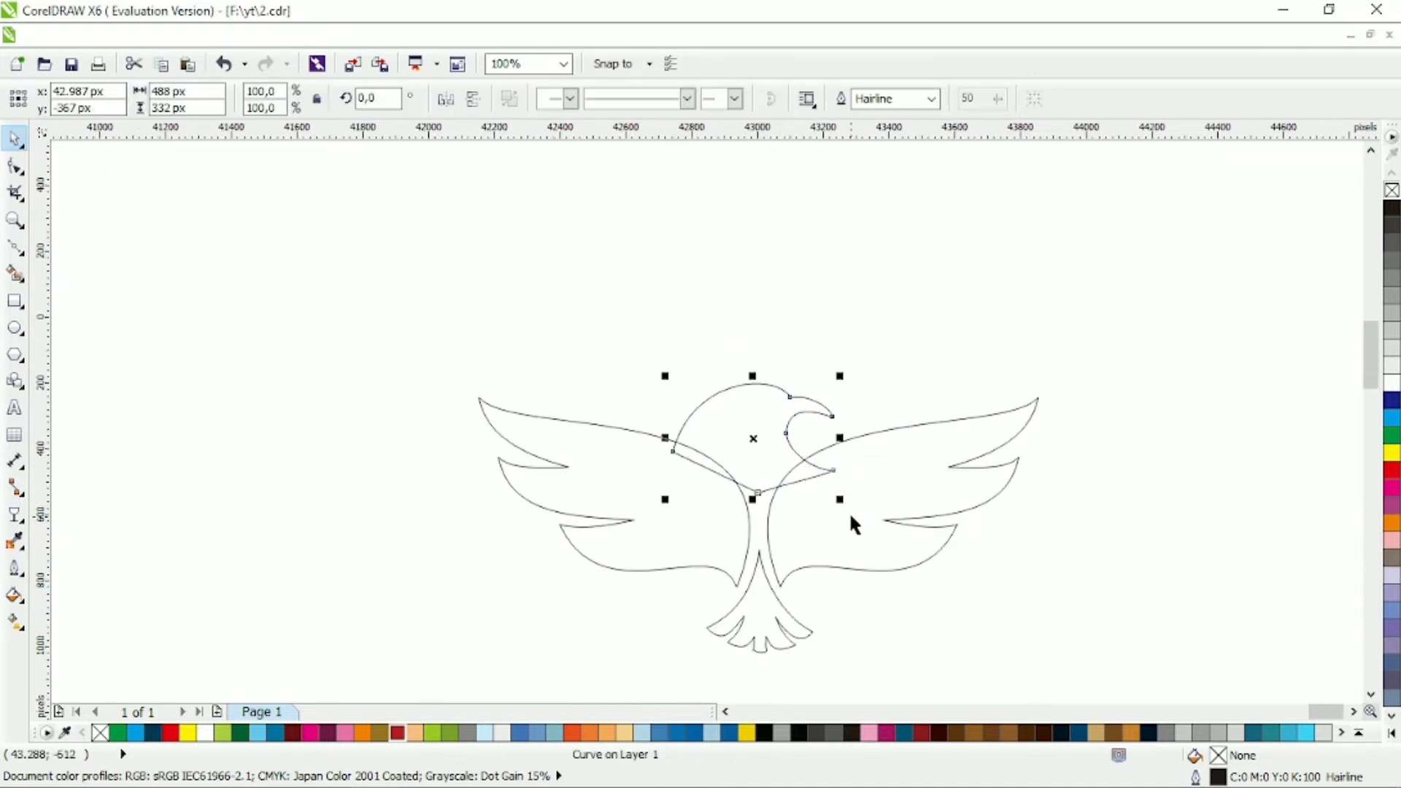
shift+click(867, 467)
shift+click(729, 410)
shift+click(702, 410)
click(645, 98)
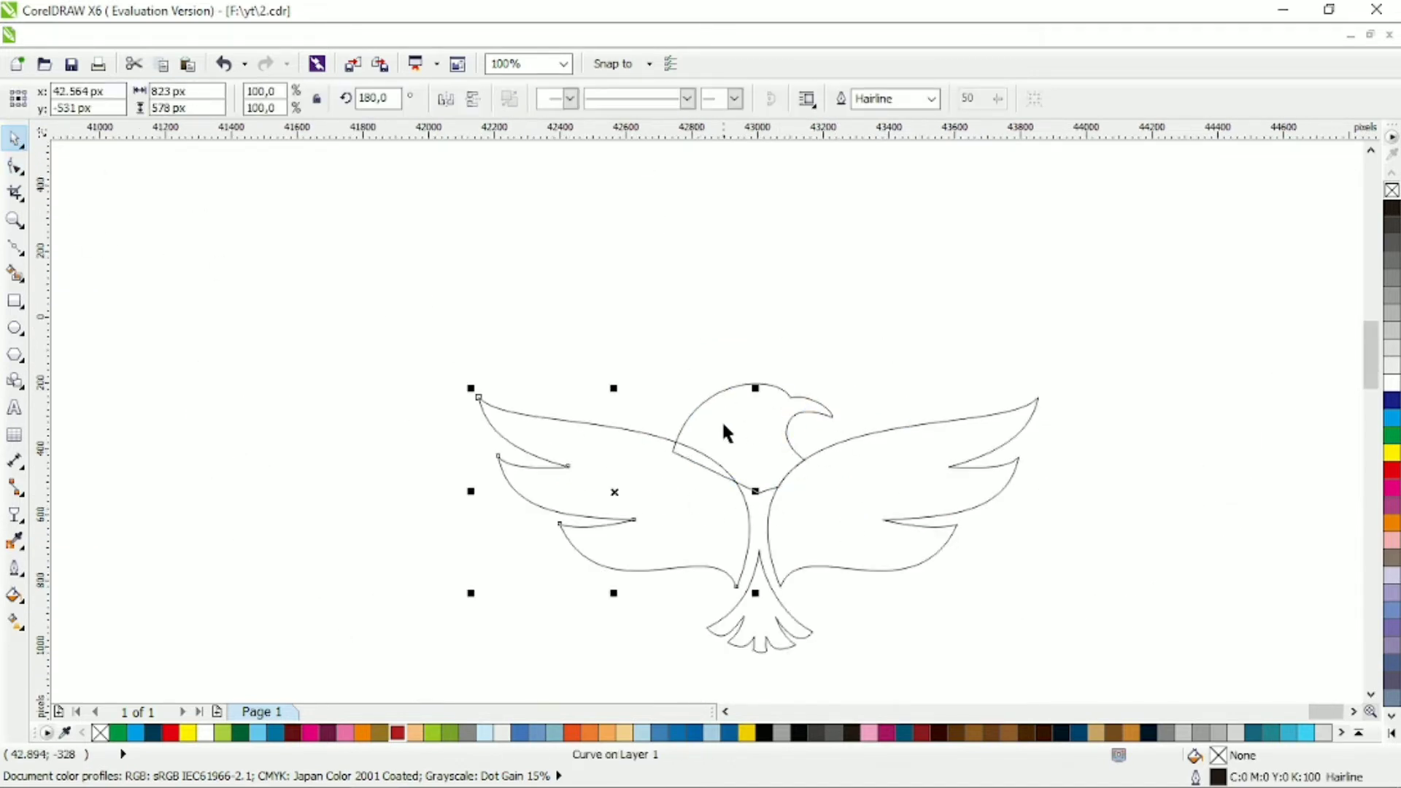
key(ctrl+z)
click(661, 99)
drag(839, 375, 820, 377)
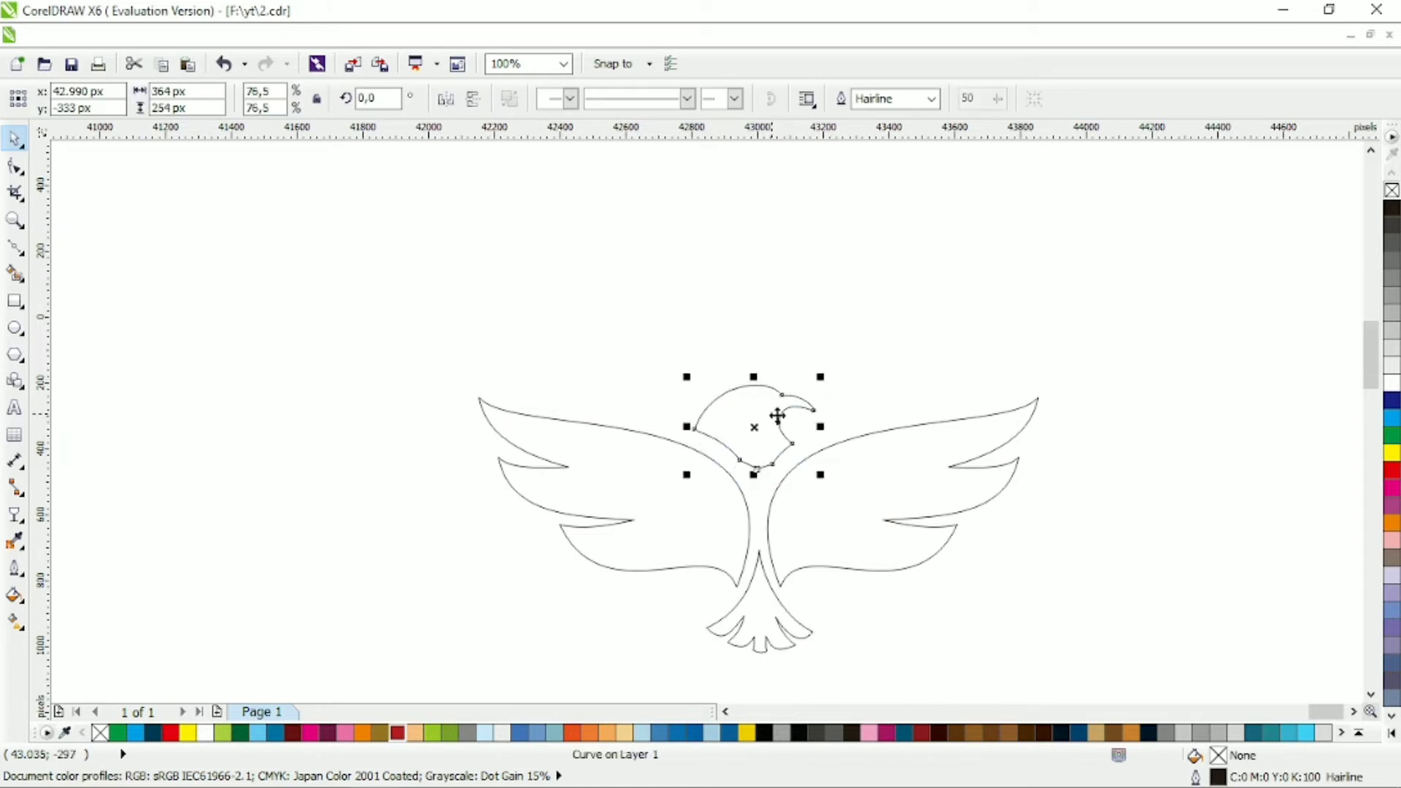
key(Escape)
Delete the surplus lower neck node and stretch the neck into a curved point reaching down between the wings
scroll(787, 409, up, 2)
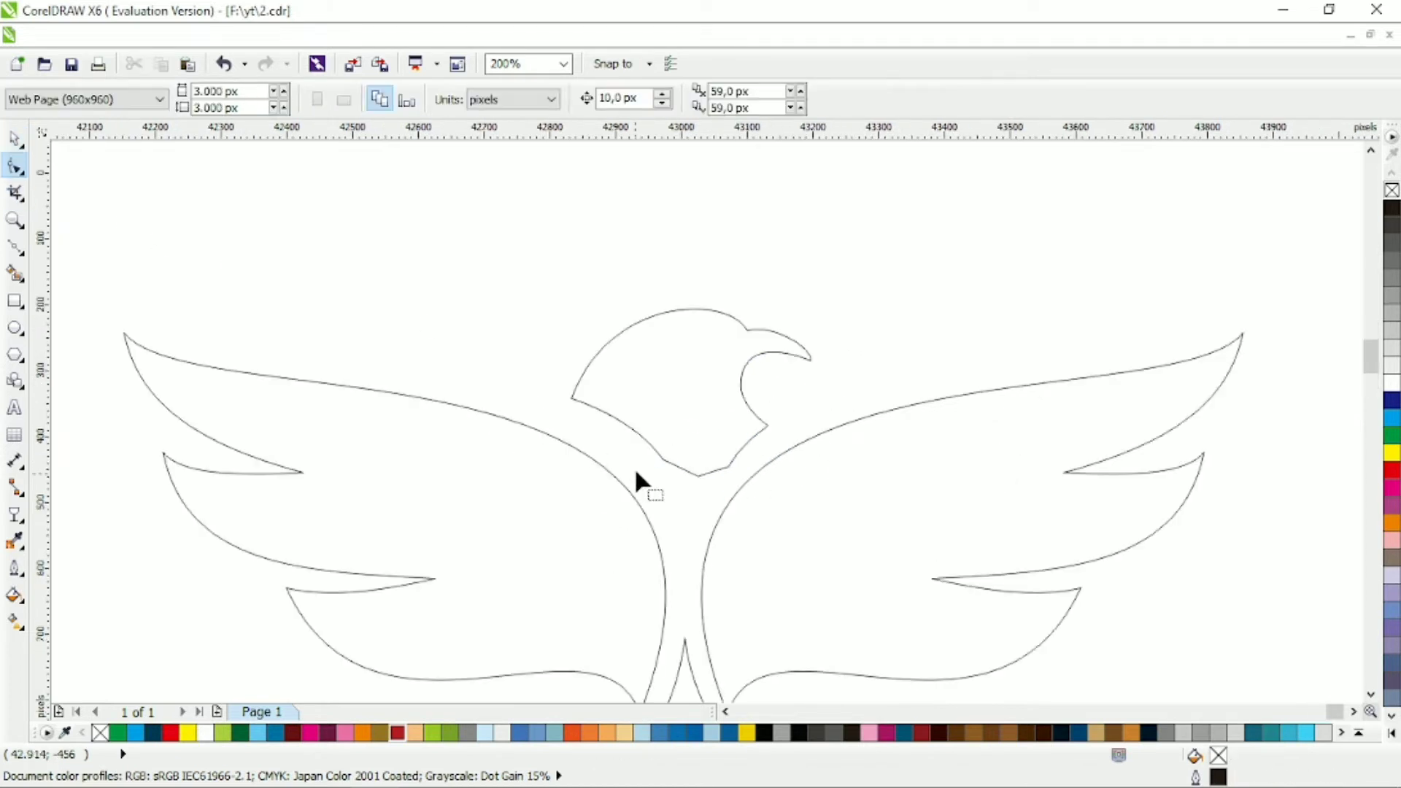
click(667, 468)
key(Delete)
drag(736, 471, 678, 543)
mouse_move(713, 469)
mouse_down()
mouse_move(672, 469)
mouse_move(698, 466)
mouse_up()
scroll(742, 388, down, 2)
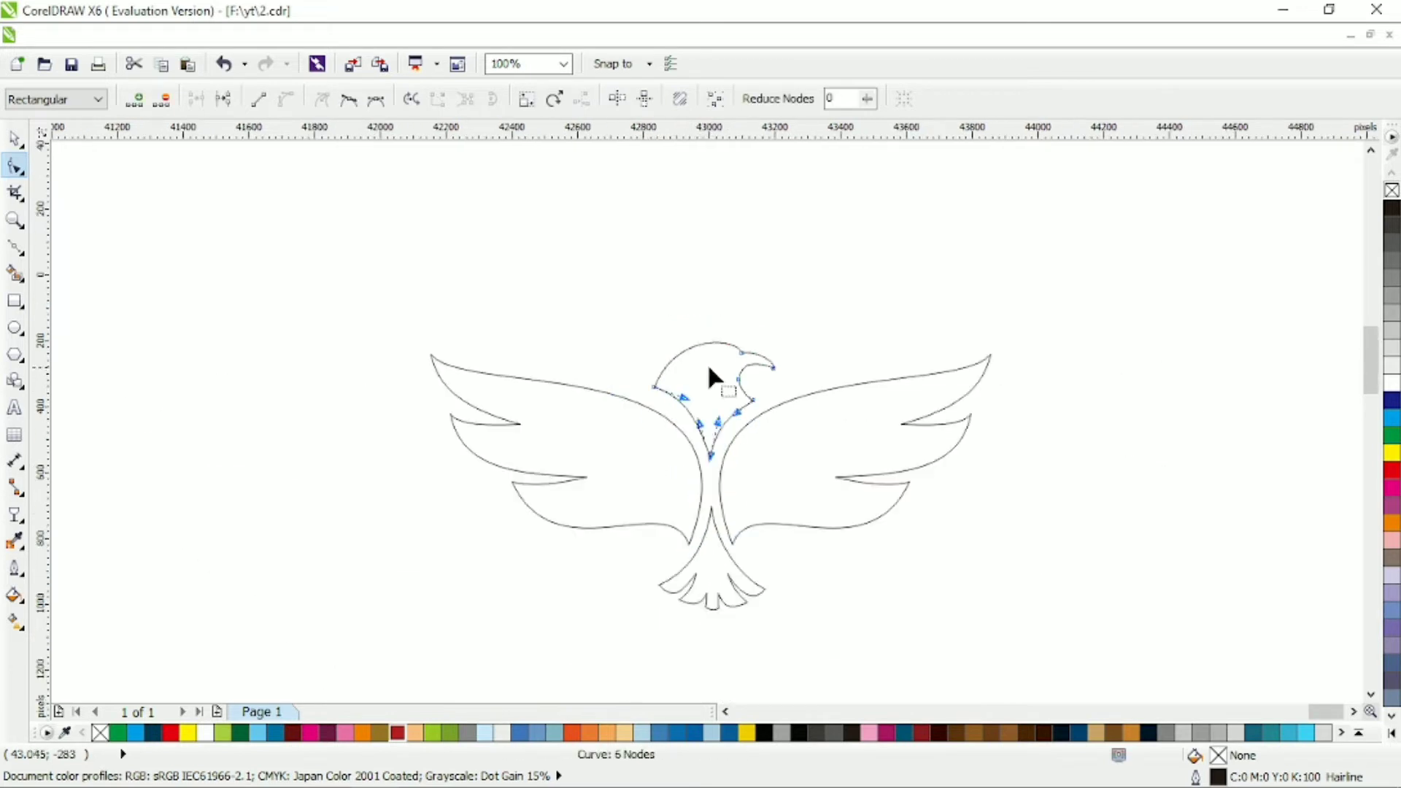
Add two nodes on the back of the crown and pull one outward to form a pointed crest
scroll(707, 362, up, 2)
click(690, 365)
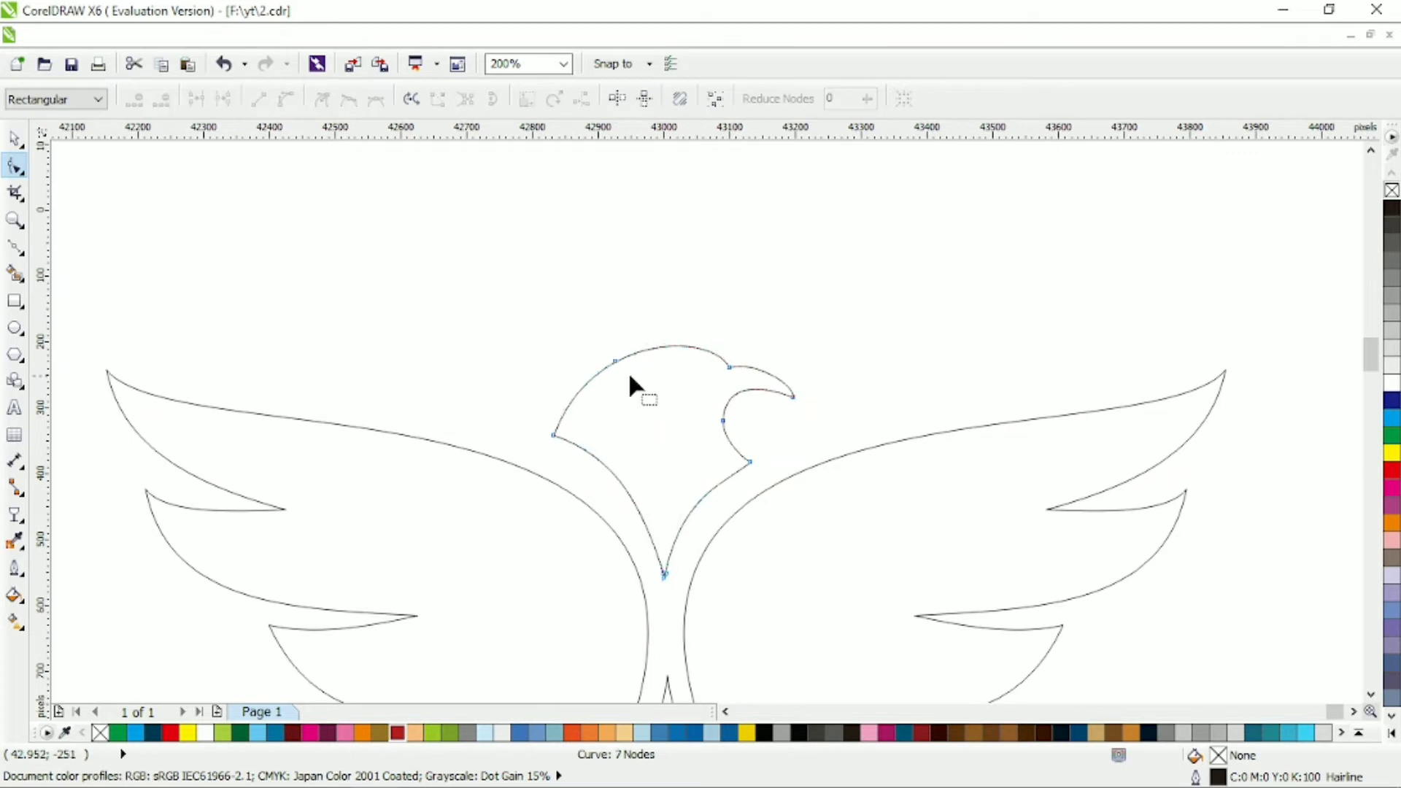
double_click(597, 367)
drag(594, 350, 557, 344)
scroll(612, 385, up, 1)
click(607, 401)
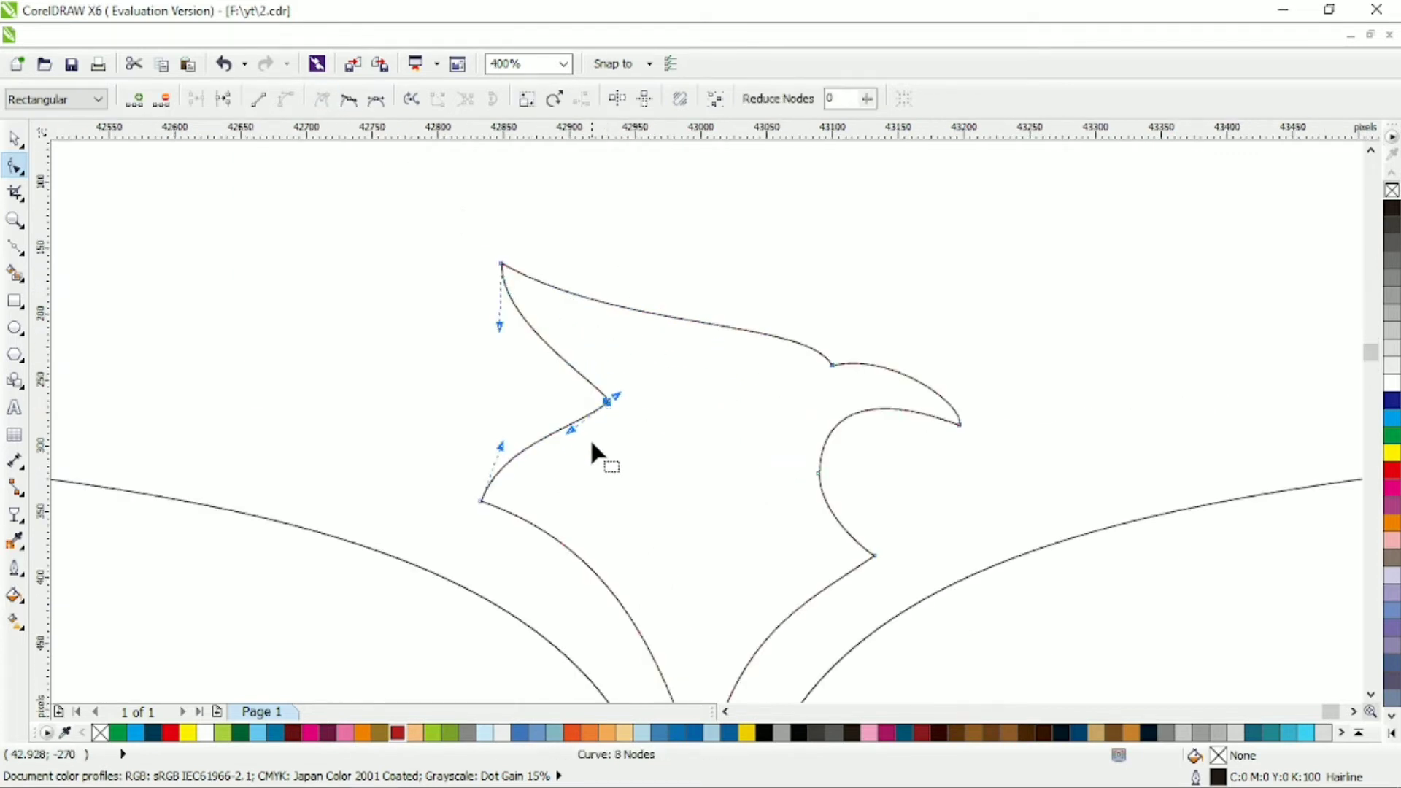
Move the rear neck corner slightly inward and curve the edges of the crest and the nape
drag(481, 501, 498, 512)
click(610, 400)
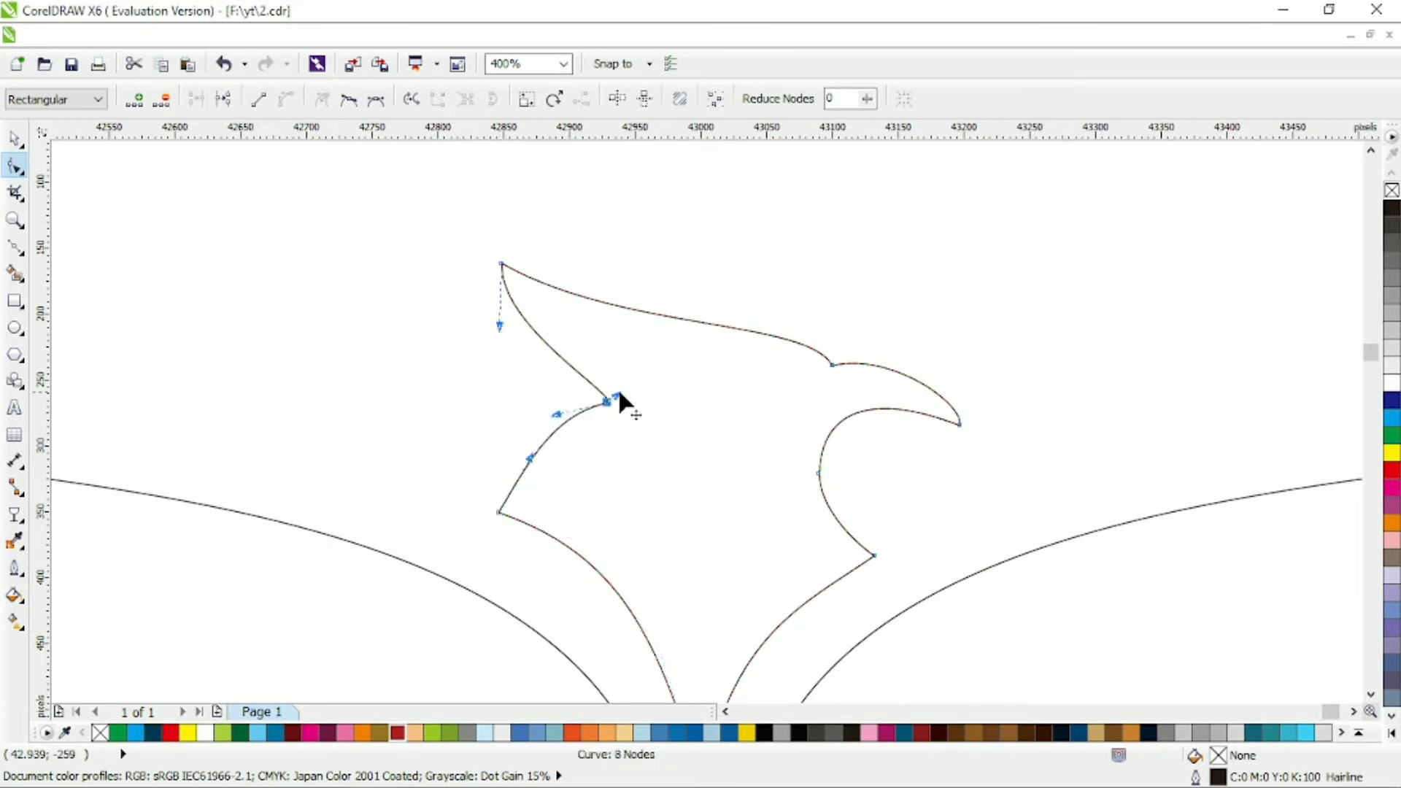
drag(554, 369, 509, 344)
click(500, 263)
drag(623, 331, 567, 347)
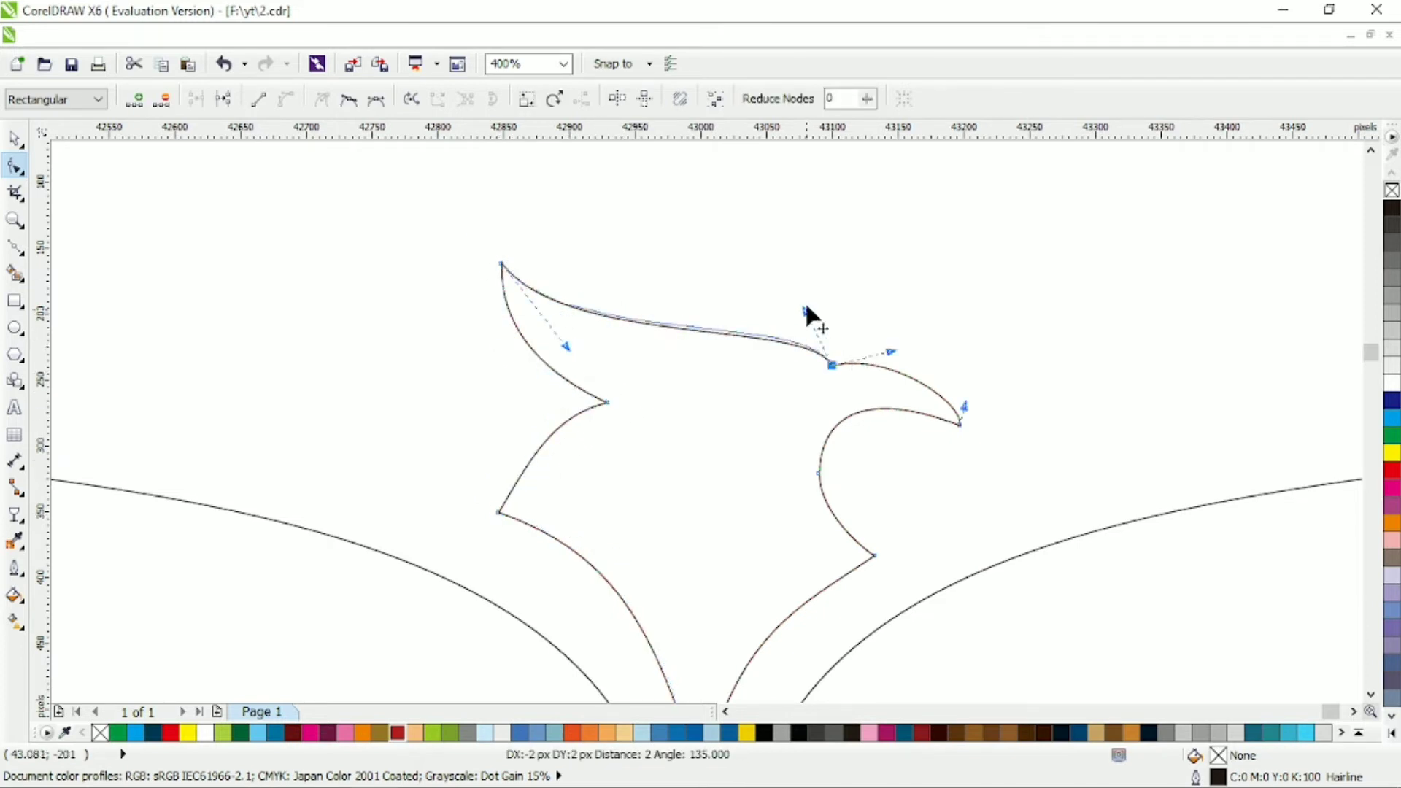
Smooth the brow, beak and throat with one node fewer, and raise the crest tip and the notch beneath it
drag(831, 364, 834, 355)
drag(959, 441, 875, 409)
click(819, 374)
drag(834, 355, 843, 358)
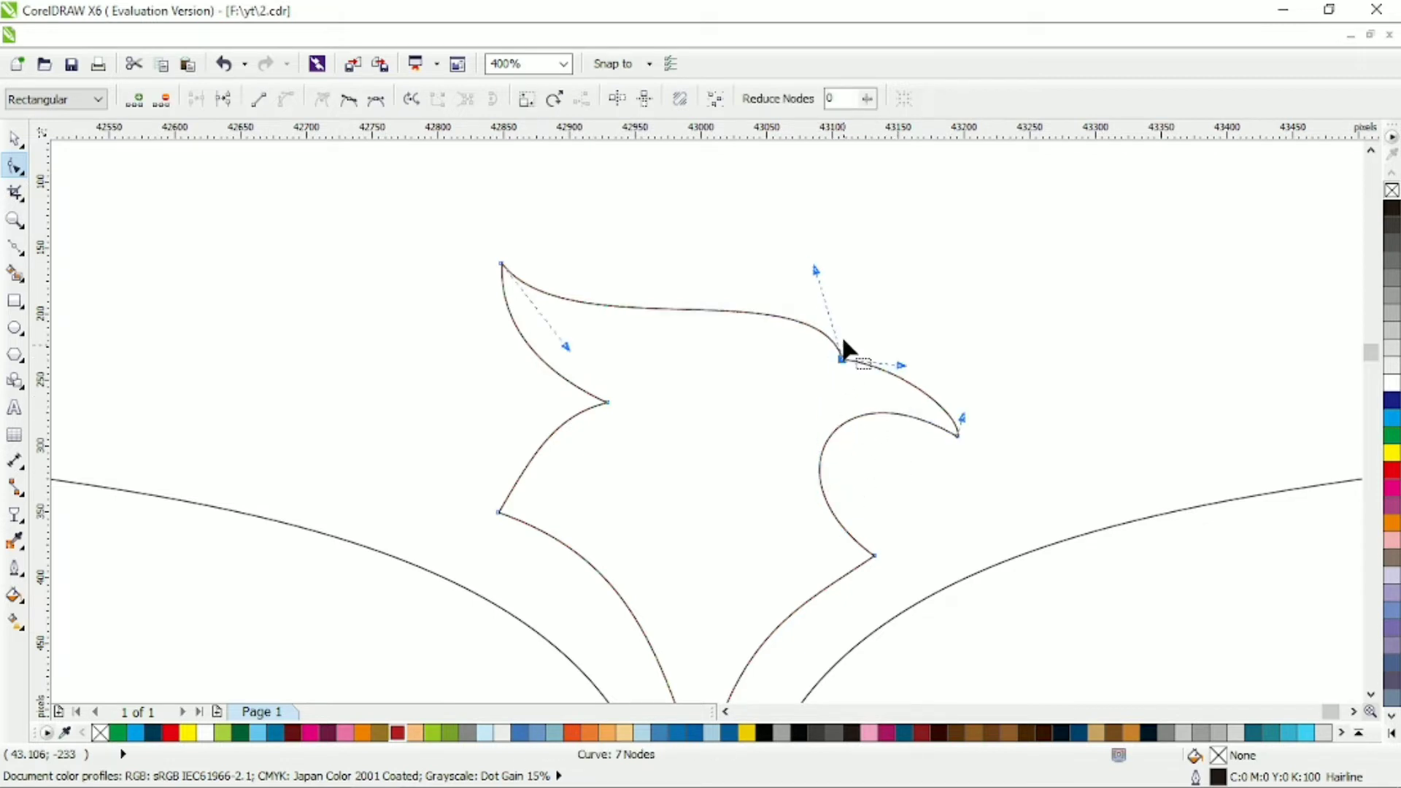
drag(500, 262, 494, 241)
drag(607, 402, 584, 370)
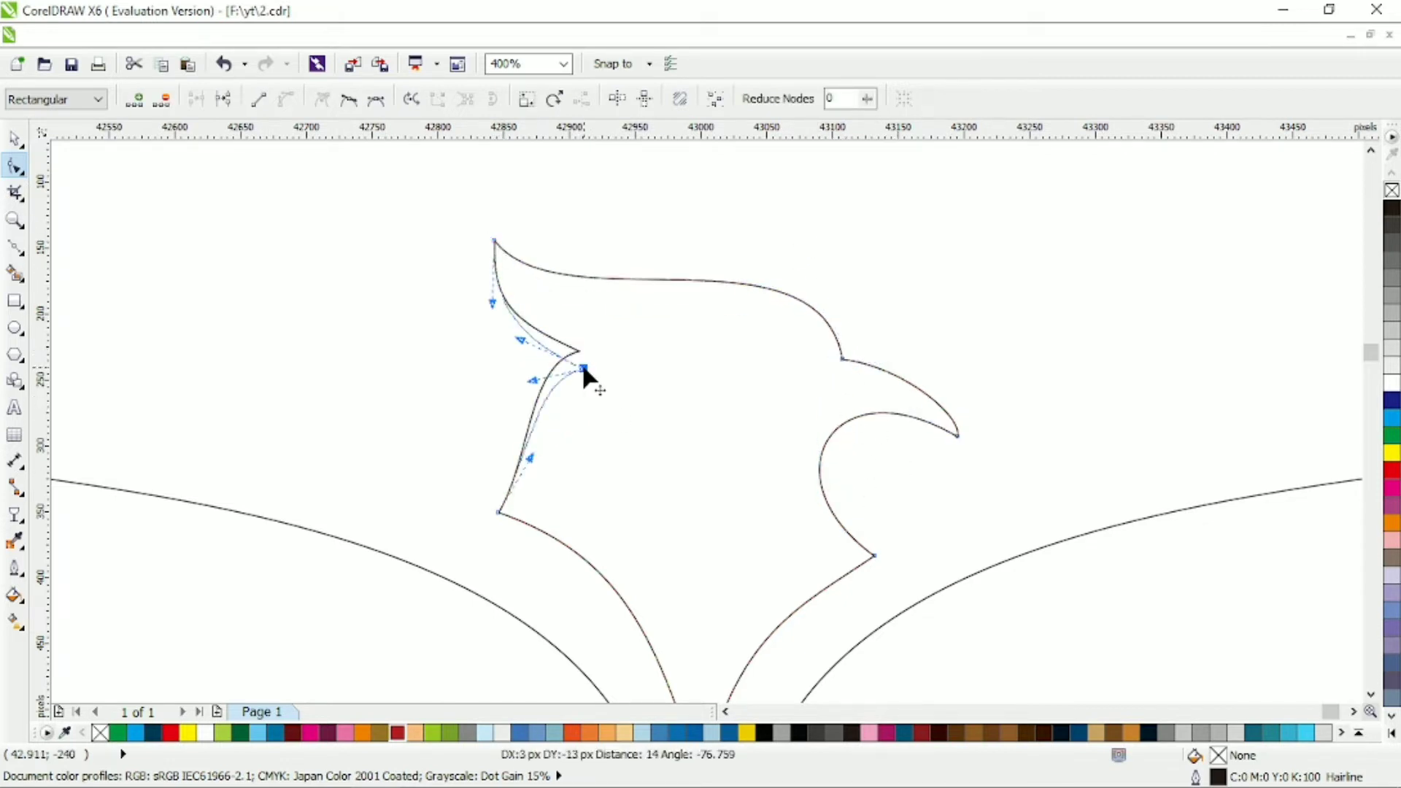
Scale the whole head outline down slightly to about 73%
scroll(583, 369, down, 2)
key(space)
scroll(524, 337, up, 1)
drag(832, 342, 810, 363)
Lower the head's three bottom nodes and recurve the neck edges to run parallel to the wings
click(15, 167)
drag(562, 457, 791, 609)
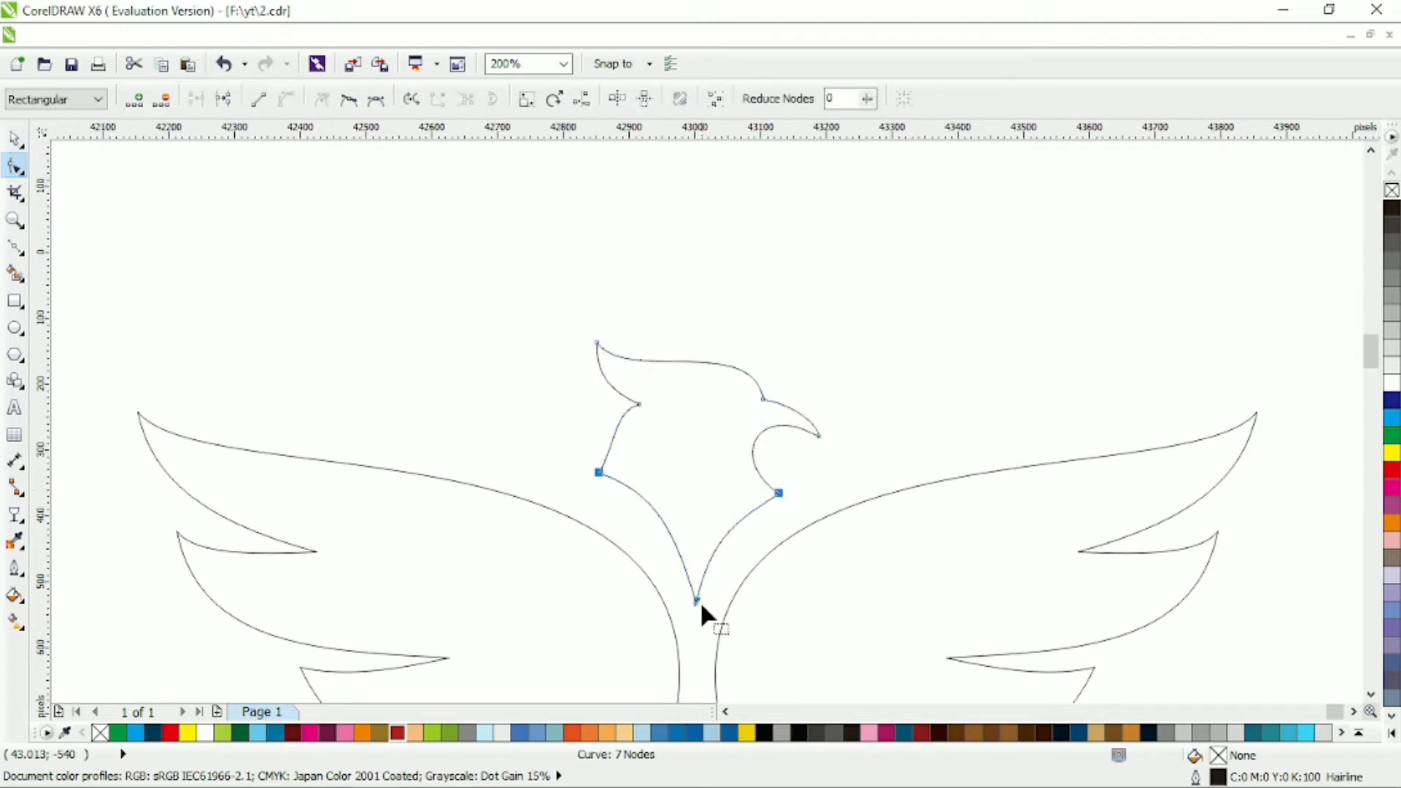
drag(698, 601, 695, 634)
drag(796, 527, 742, 540)
drag(599, 508, 582, 497)
scroll(613, 481, down, 2)
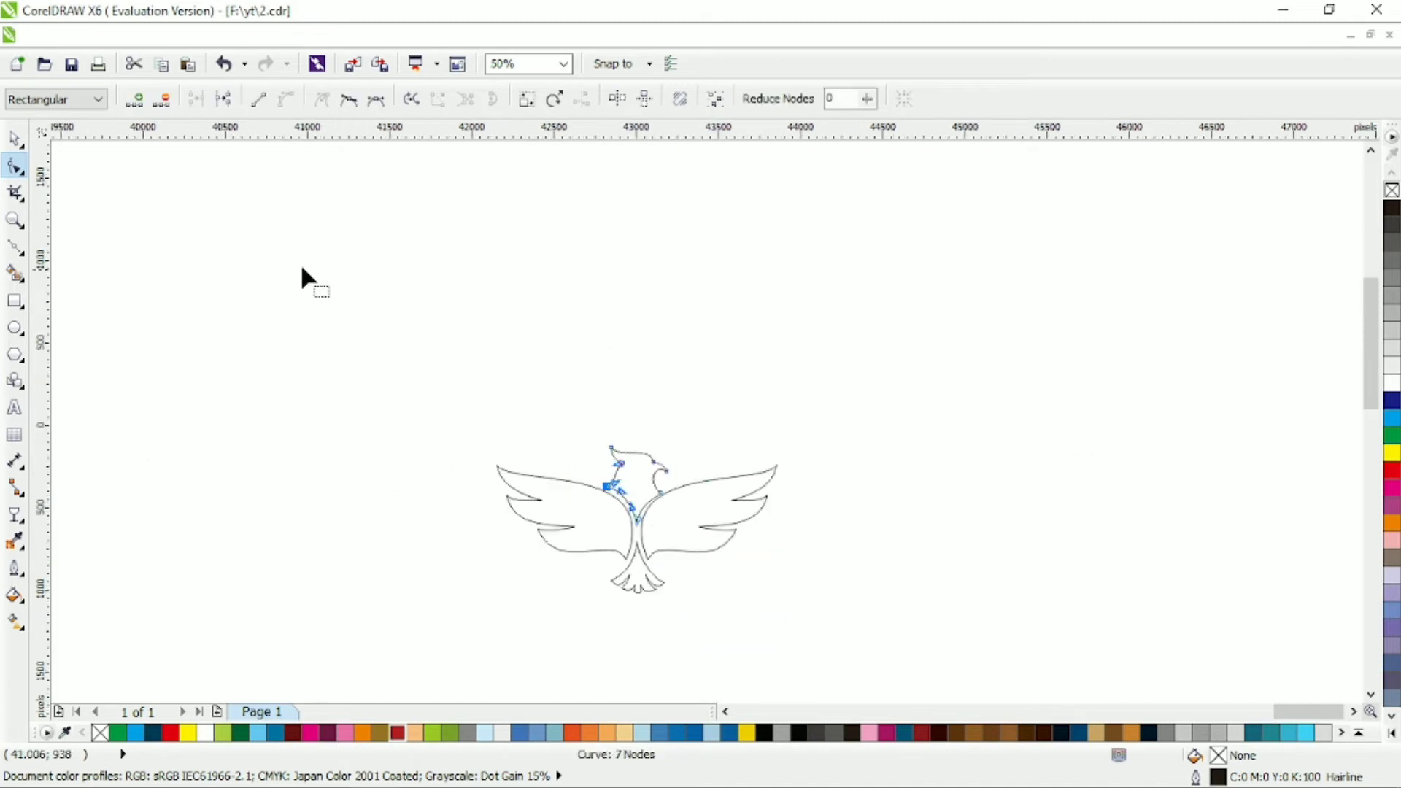
Narrow both wings horizontally toward the body and shift the head up and the tail down slightly
key(space)
click(675, 467)
scroll(676, 460, up, 1)
shift+click(488, 450)
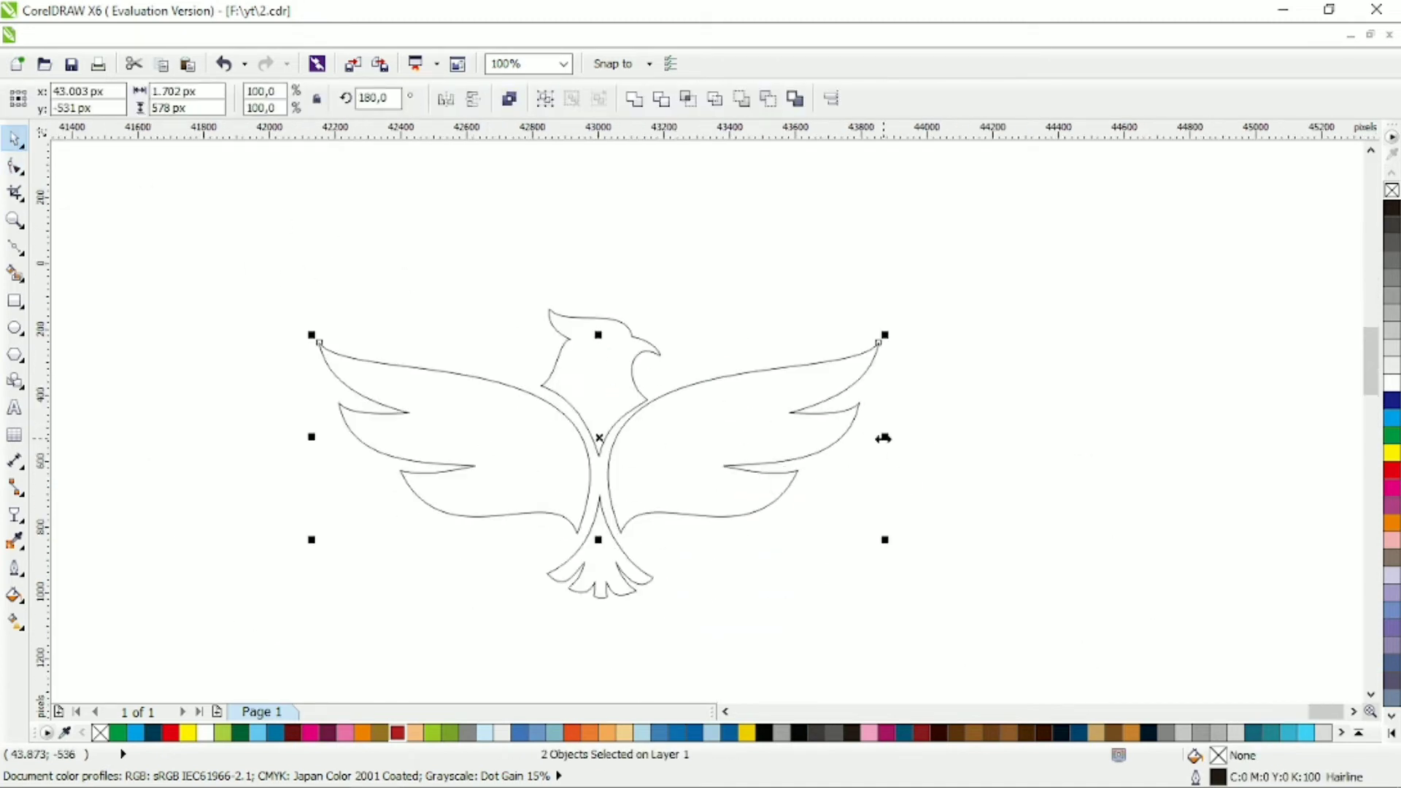
key(Escape)
click(658, 398)
key(Escape)
click(717, 461)
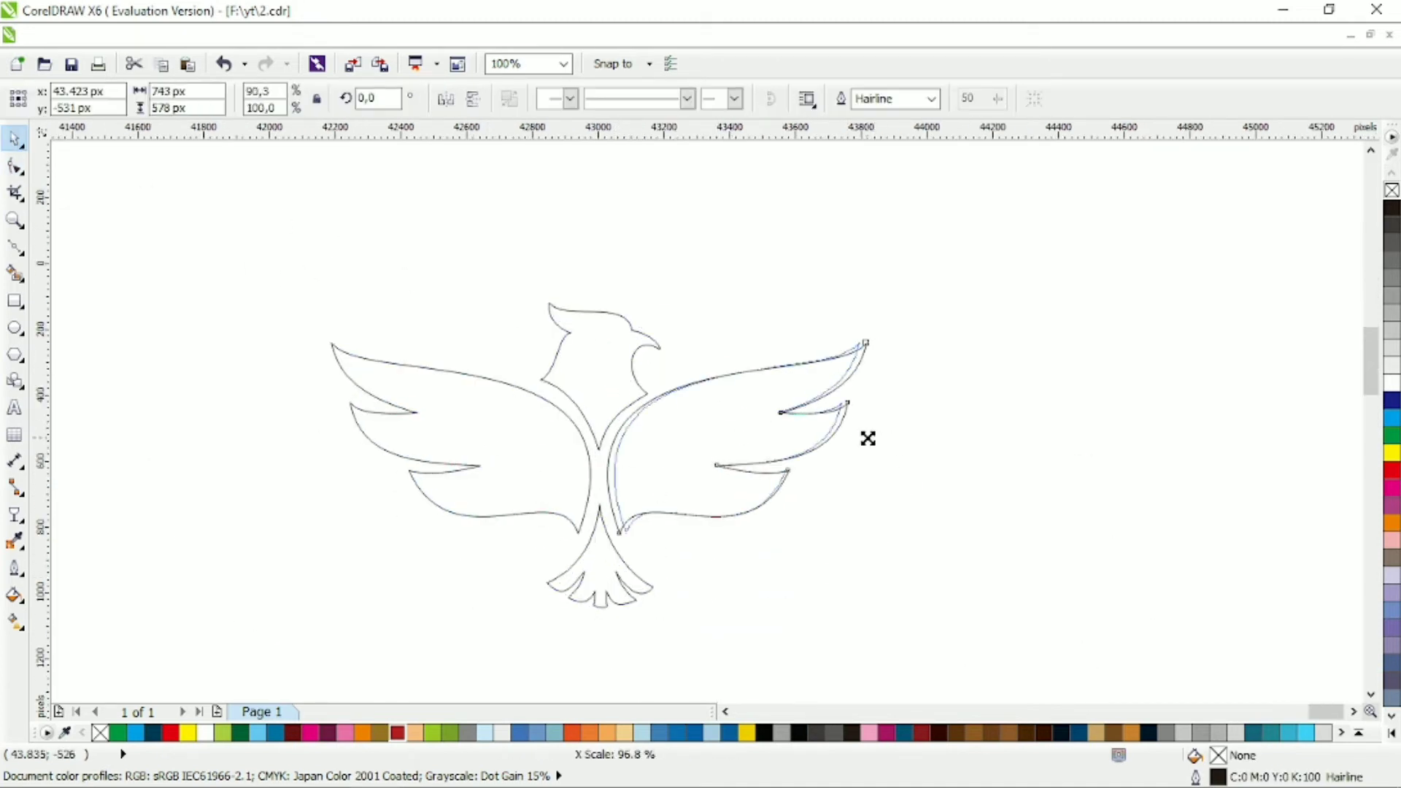
shift+click(546, 477)
drag(872, 437, 863, 437)
click(606, 568)
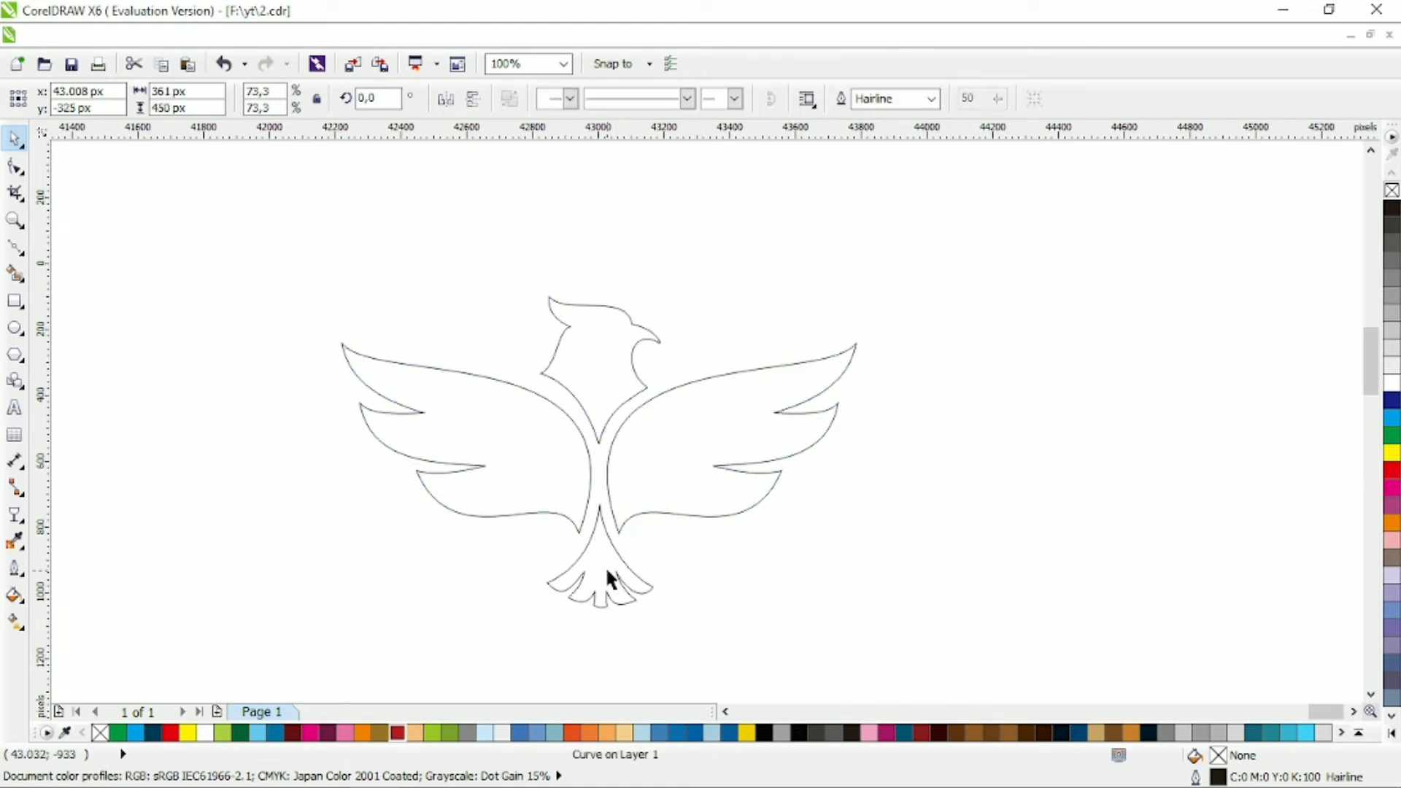
double_click(611, 575)
scroll(761, 523, down, 1)
scroll(713, 525, up, 1)
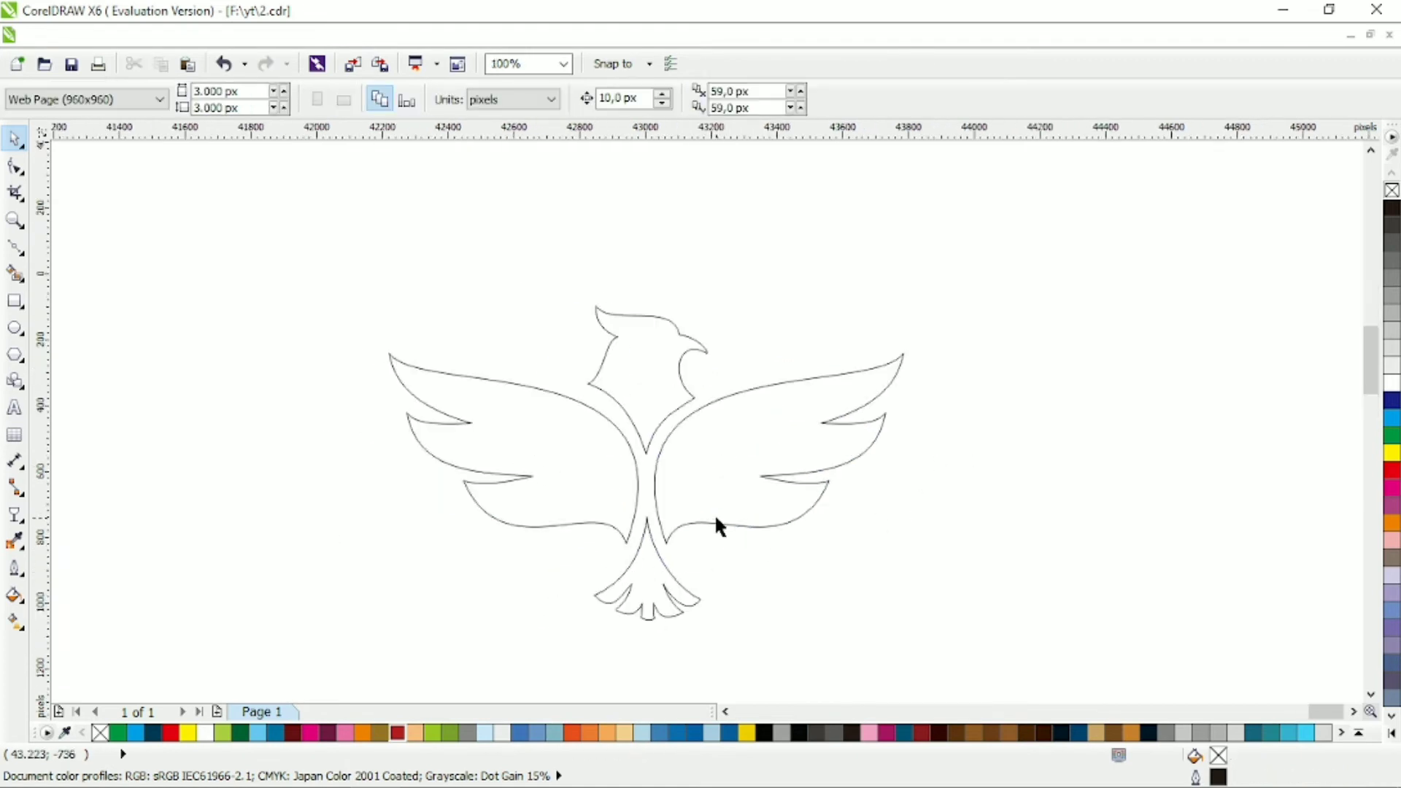
Draw a closed two-node outline for the eye just behind the base of the beak
scroll(738, 343, up, 1)
click(14, 249)
scroll(578, 318, up, 1)
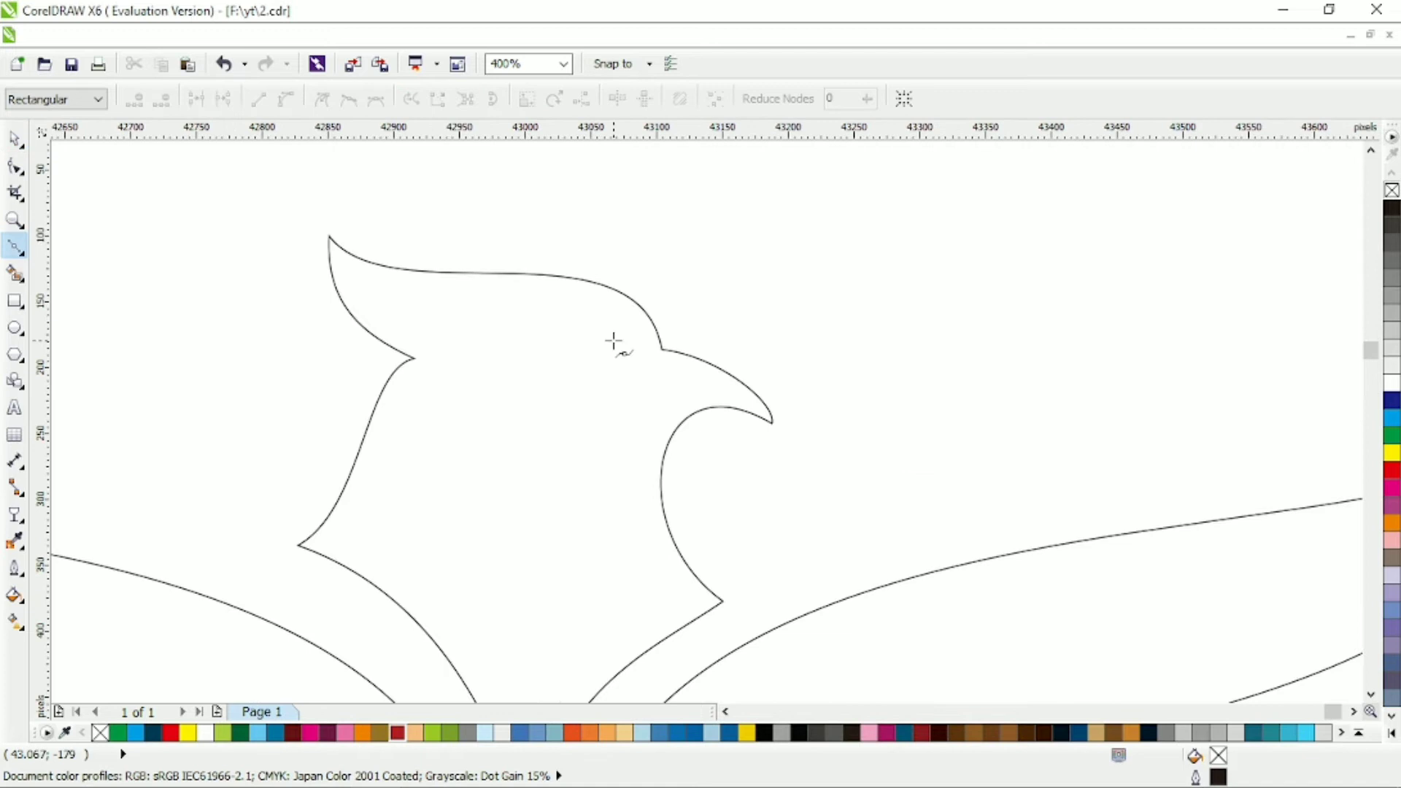
click(581, 319)
click(638, 350)
Curve the eye's upper and lower edges into a teardrop that is rounded at the back and pointed toward the beak
key(F10)
scroll(562, 348, up, 1)
drag(562, 342, 613, 365)
click(550, 331)
click(521, 365)
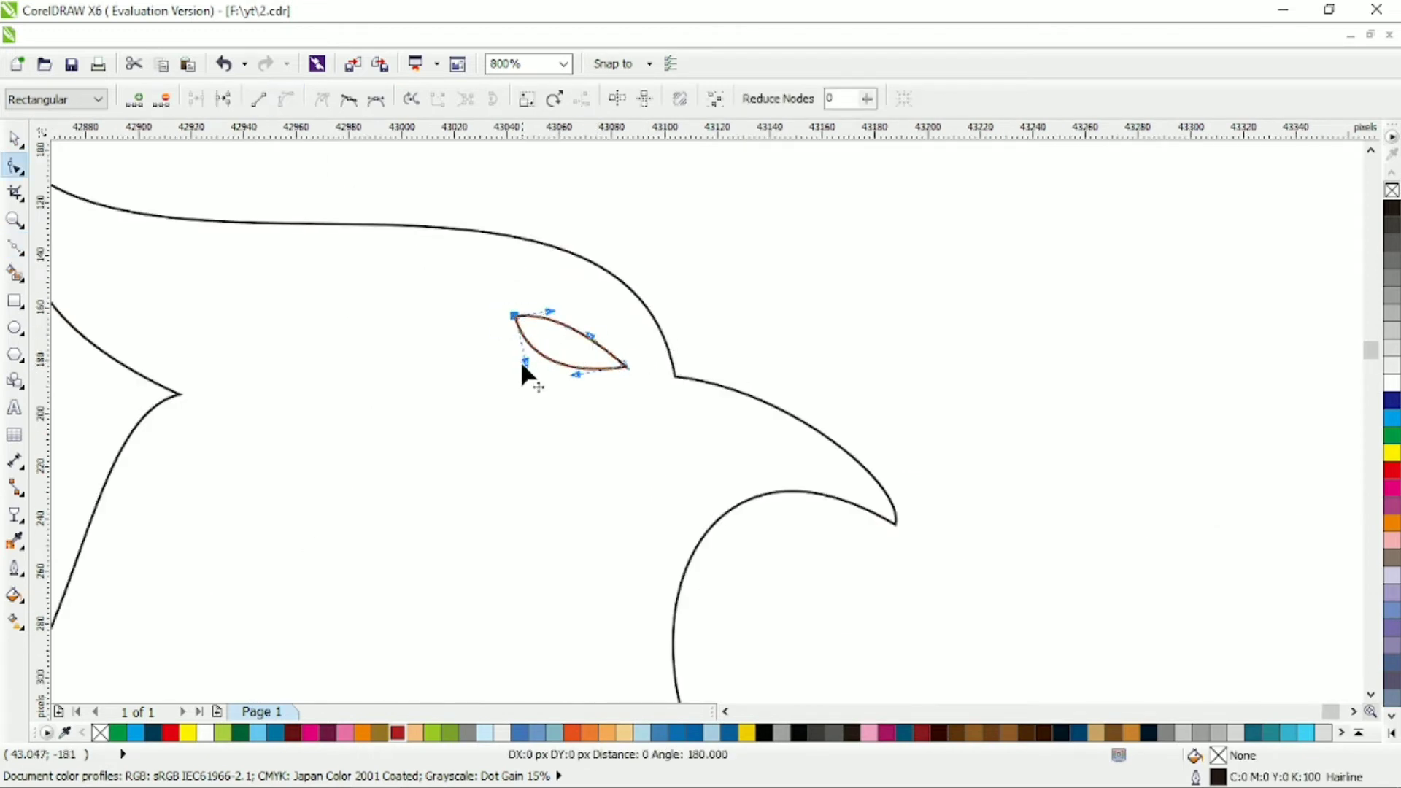
drag(528, 360, 502, 375)
Cut the eye shape out of the head outline
click(14, 138)
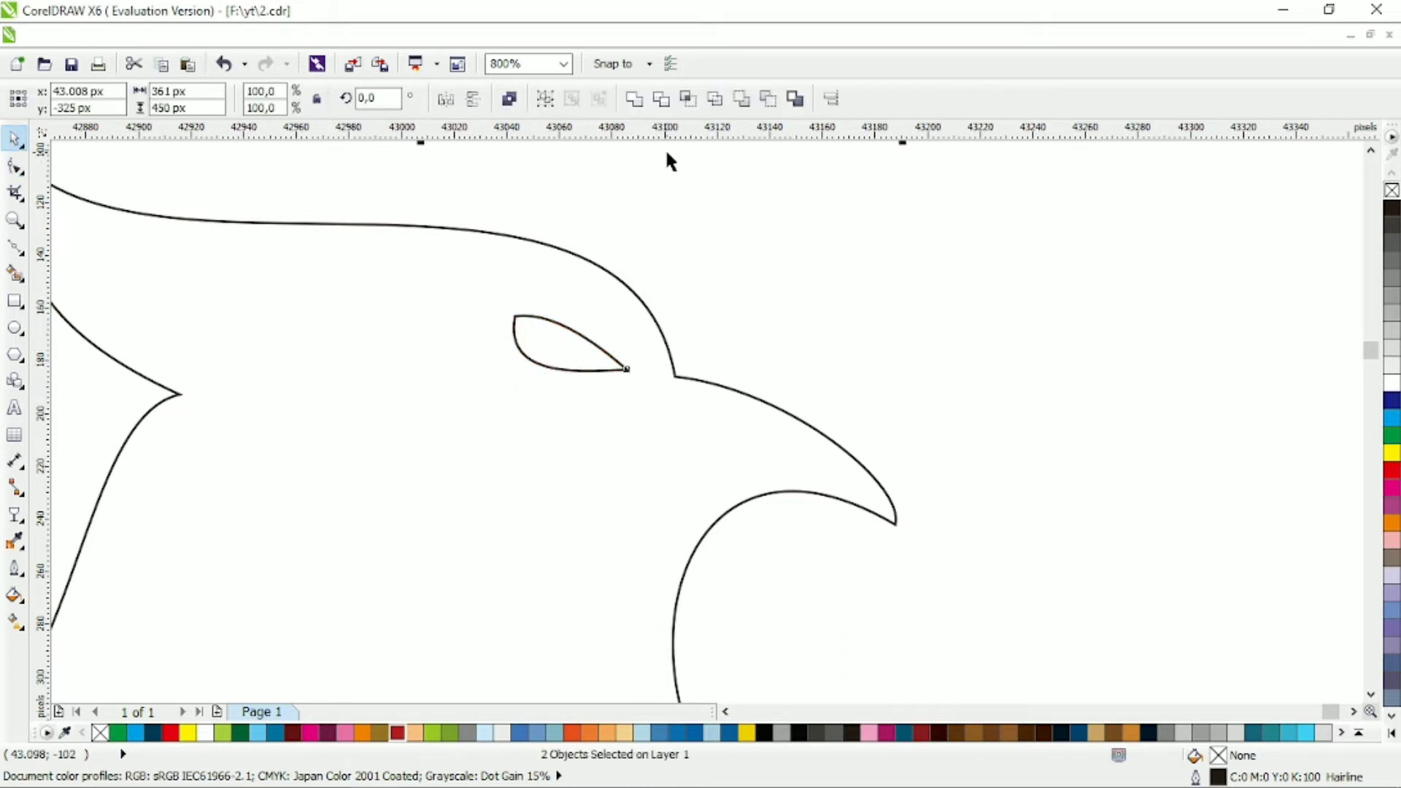
click(571, 343)
click(573, 369)
click(565, 344)
scroll(565, 344, down, 3)
scroll(659, 365, down, 1)
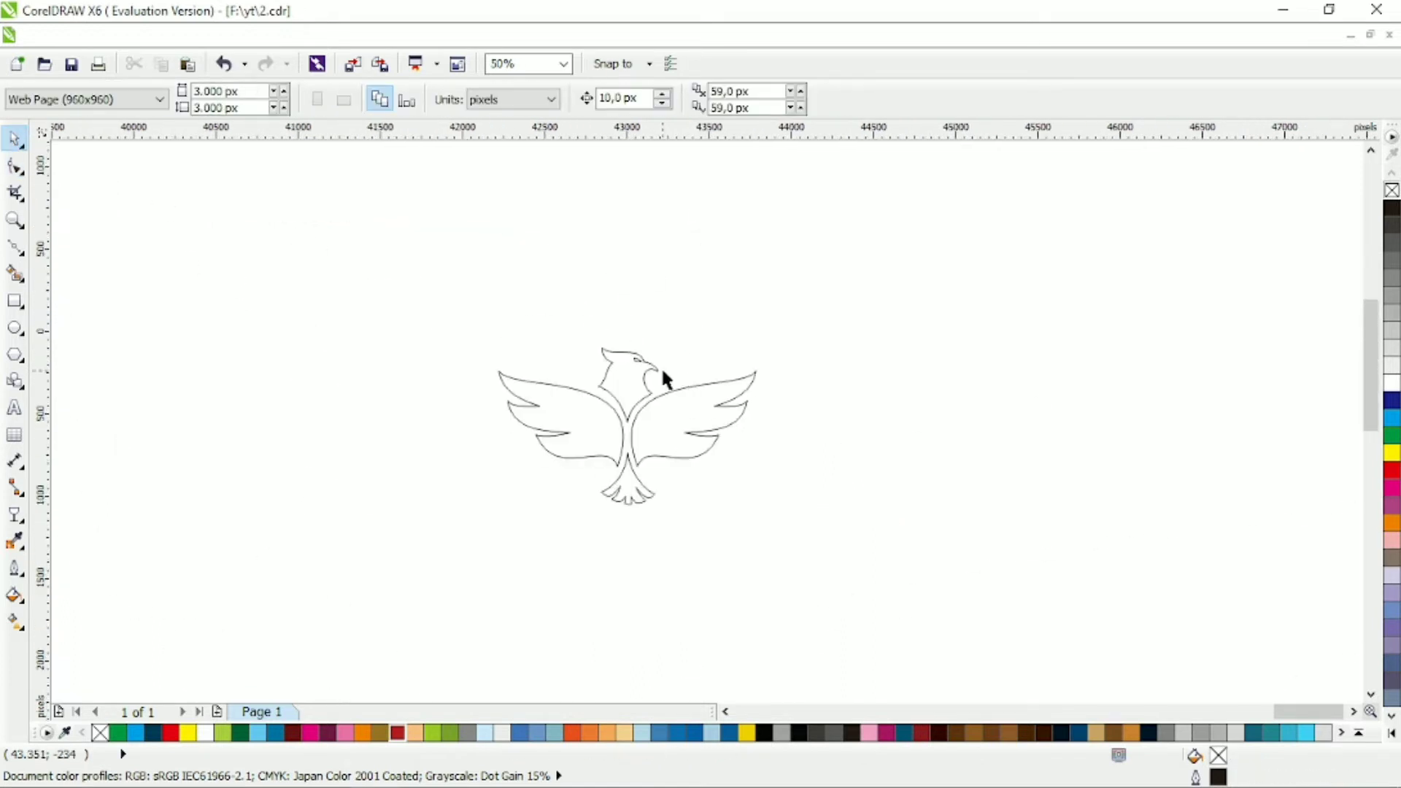
Combine all parts of the bird into one curve and fill it with dark blue
key(ctrl+a)
key(ctrl+l)
click(152, 732)
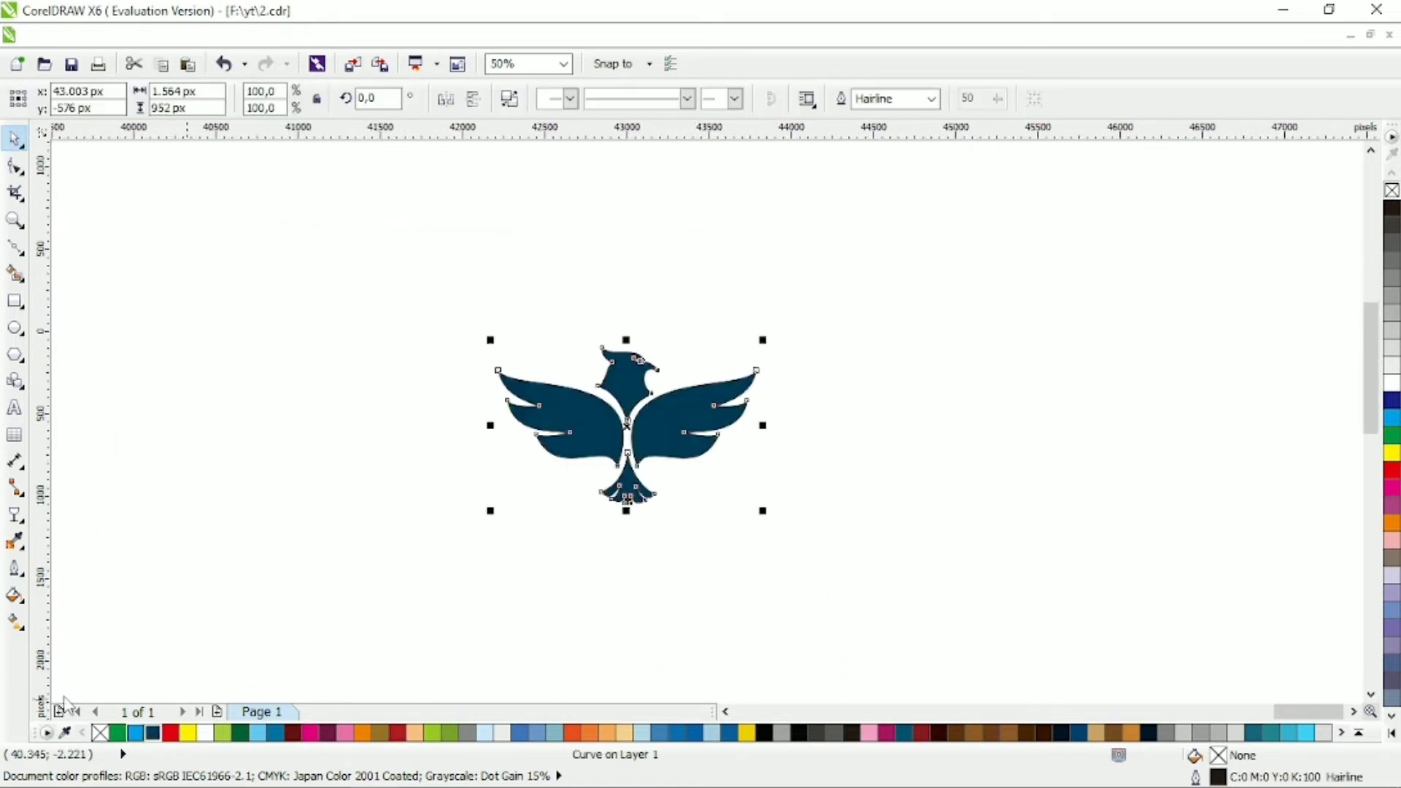
Apply a linear fountain fill from dark blue at the tail to magenta at the head, with no outline
click(15, 622)
drag(624, 502, 665, 306)
click(310, 733)
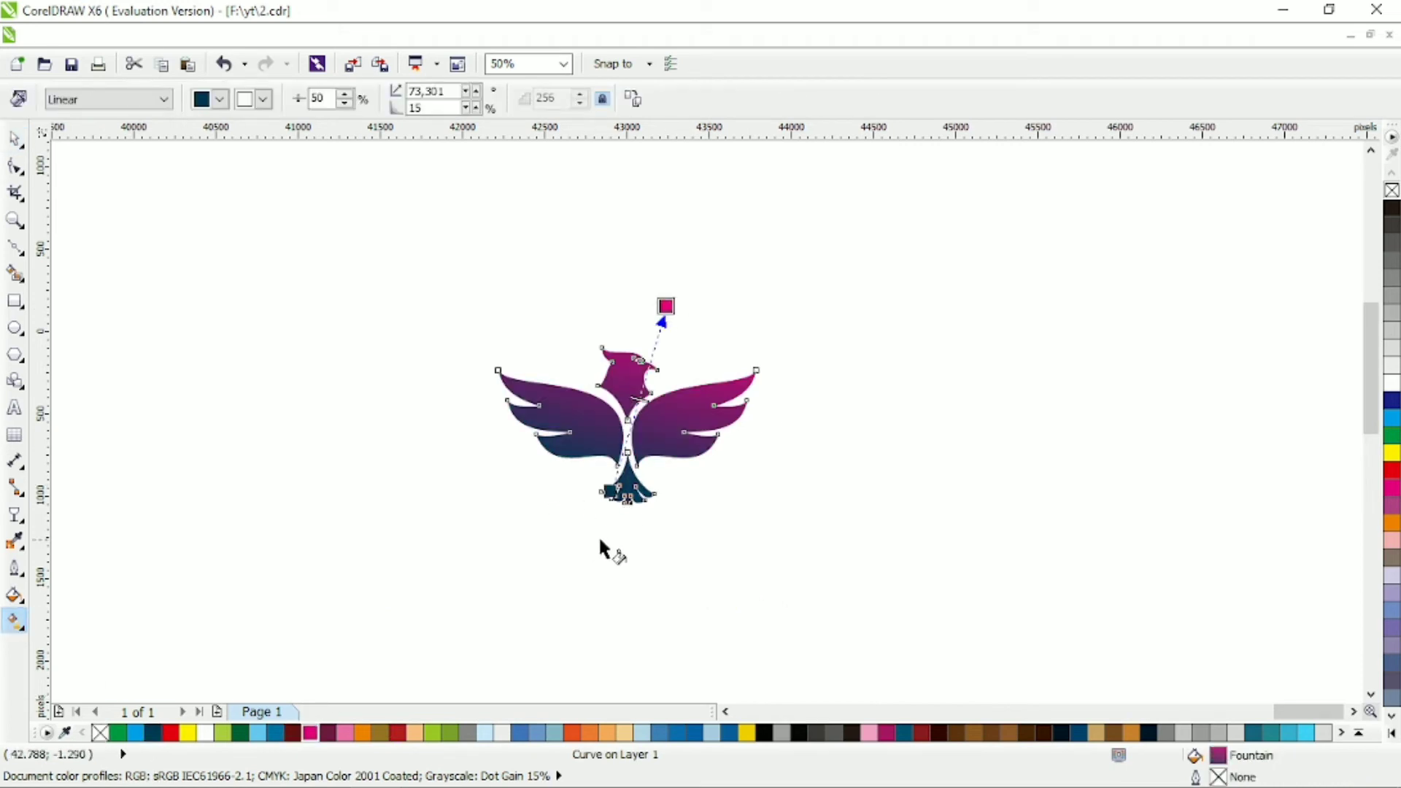
drag(578, 531, 616, 316)
key(space)
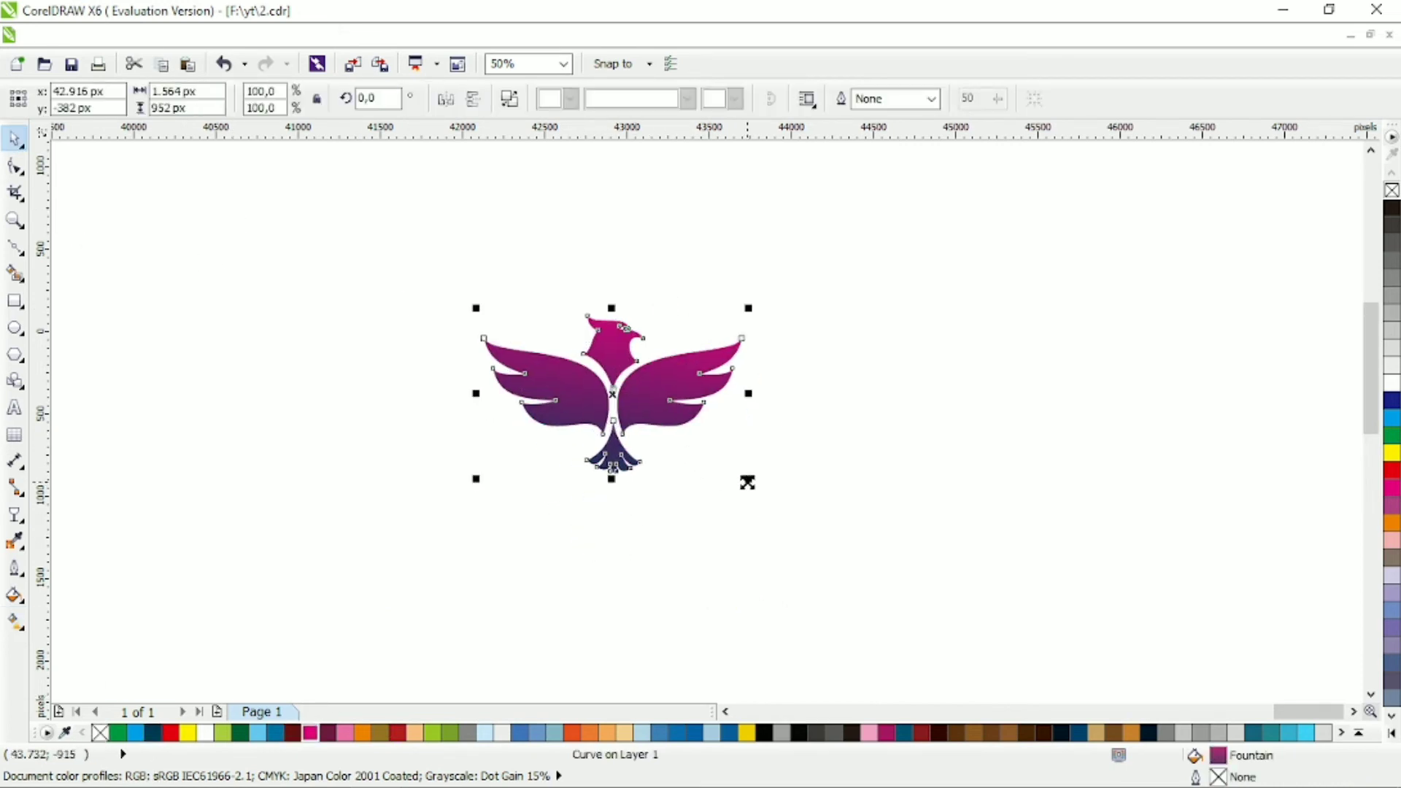
Raise both upper wing tips outward and bow the outer and upper edges of the wings into fuller curves
key(F10)
scroll(754, 359, up, 2)
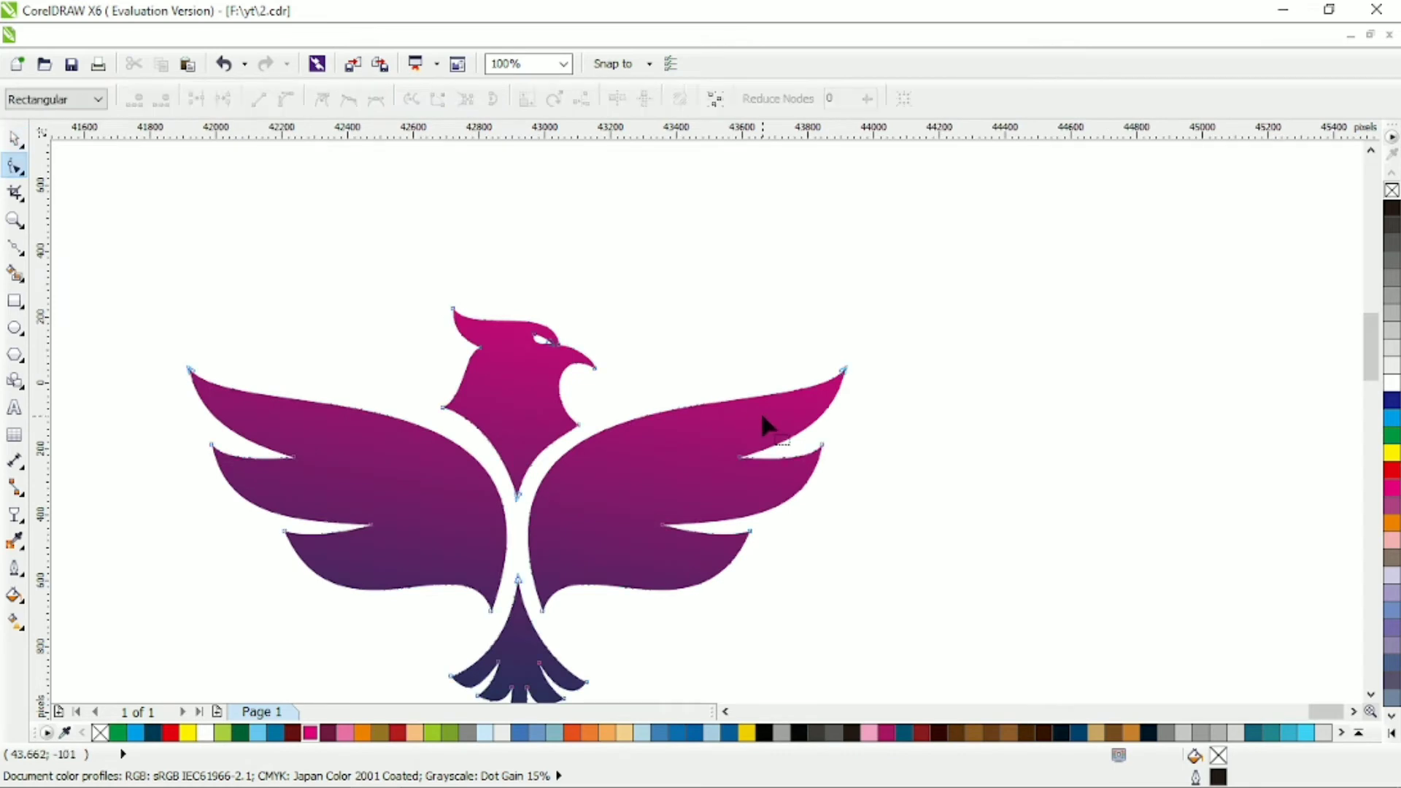
drag(844, 369, 863, 325)
drag(869, 401, 844, 415)
drag(190, 369, 148, 417)
drag(420, 417, 431, 410)
drag(430, 410, 429, 414)
drag(576, 444, 572, 446)
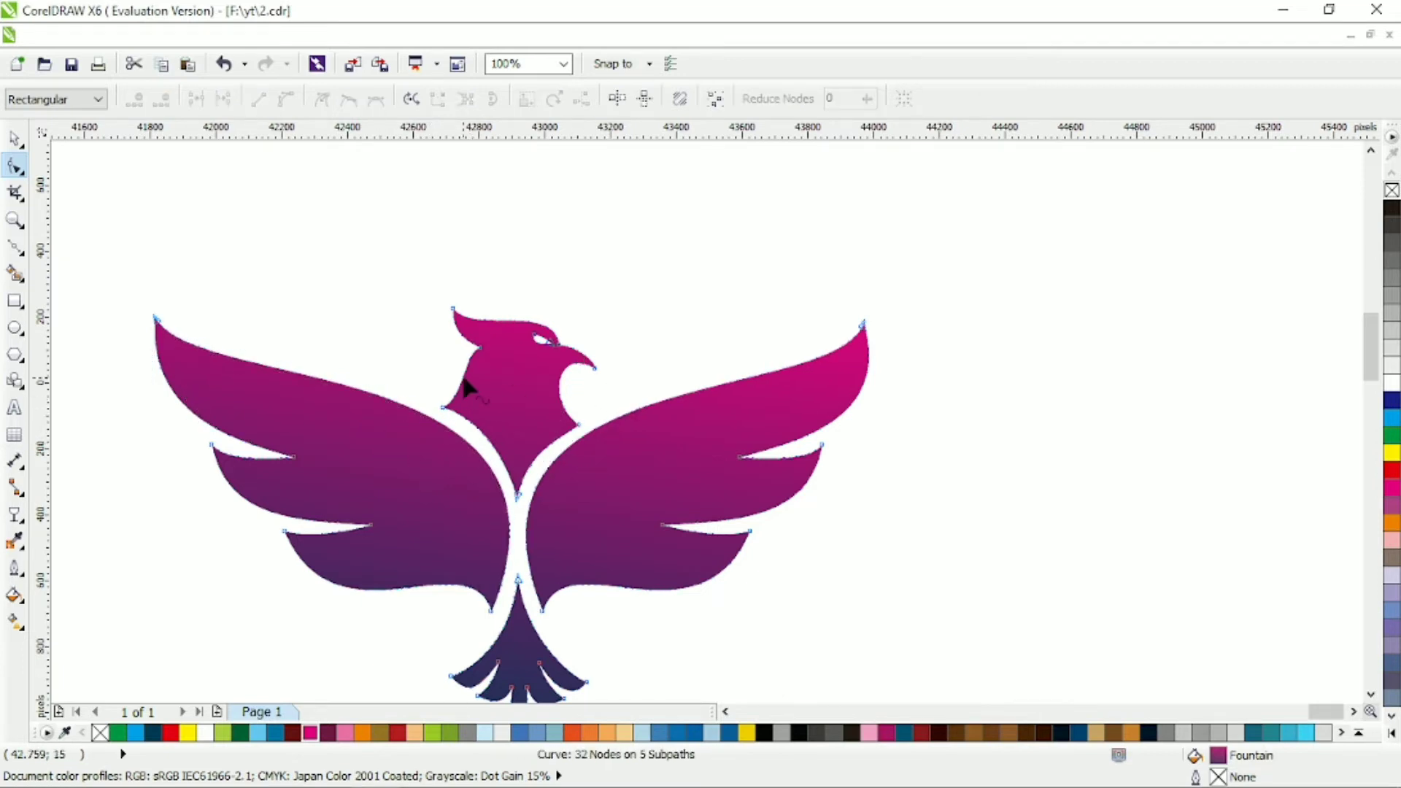
Add nodes at the back of the neck and pull its lower corner into a long pointed shoulder feather along the left wing
scroll(458, 399, up, 2)
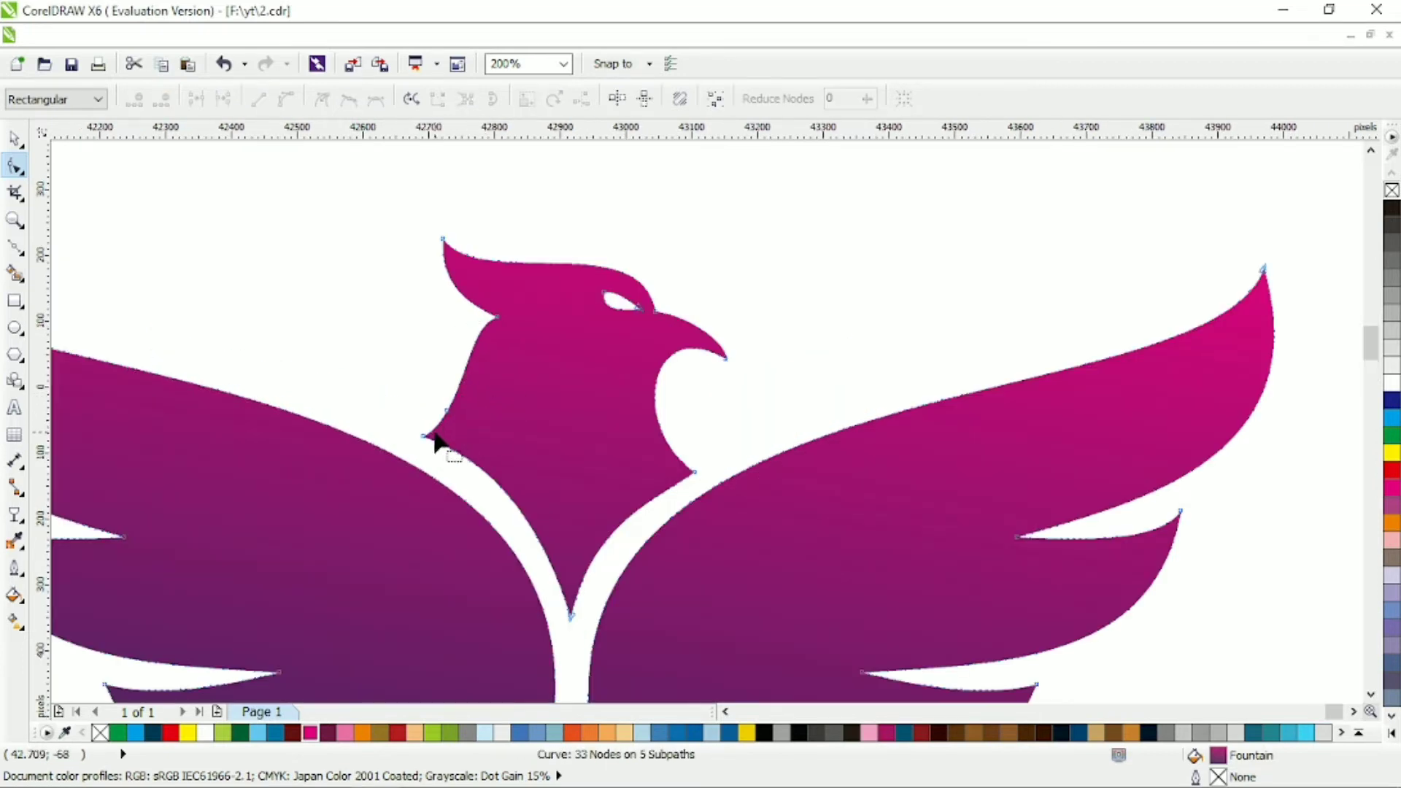
scroll(443, 426, up, 2)
double_click(469, 403)
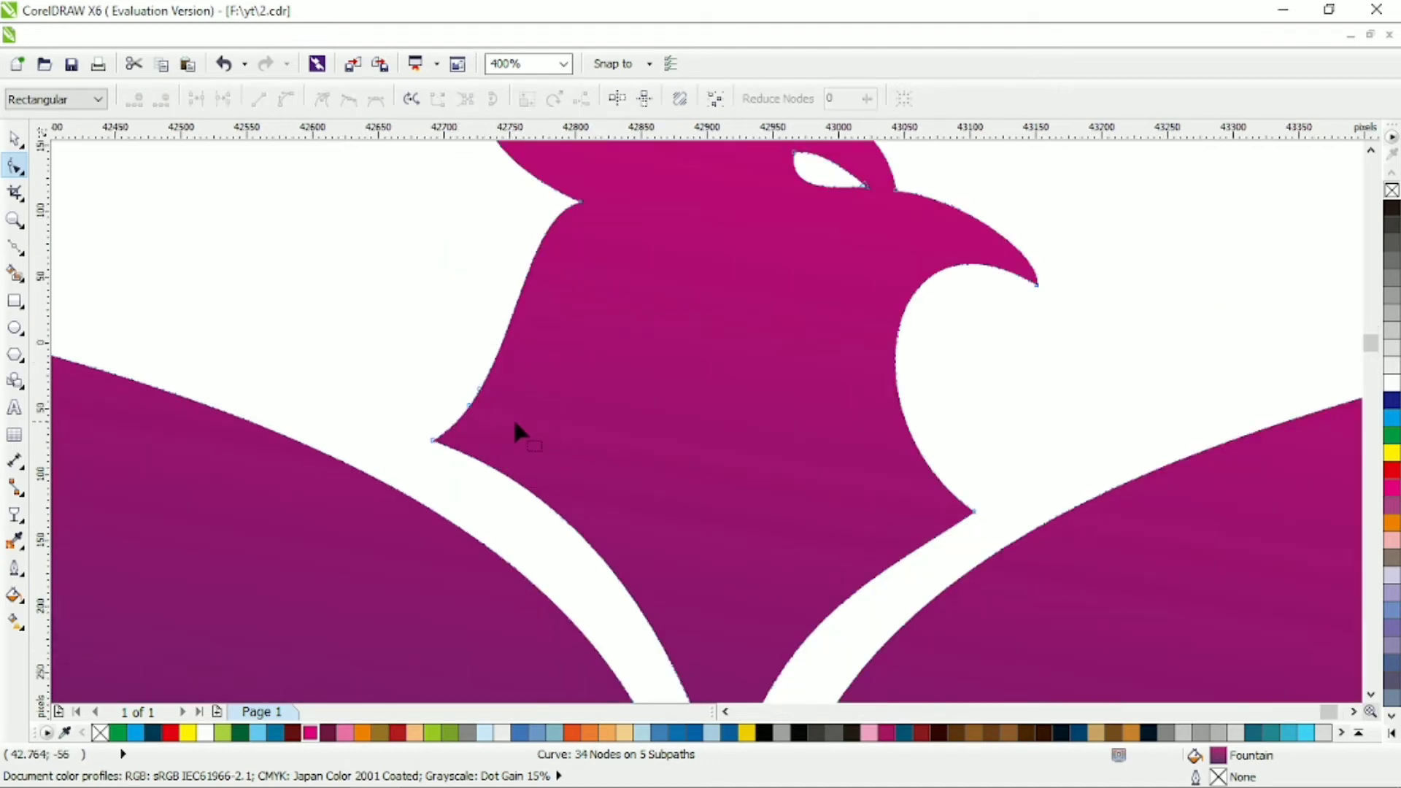
drag(468, 406, 496, 445)
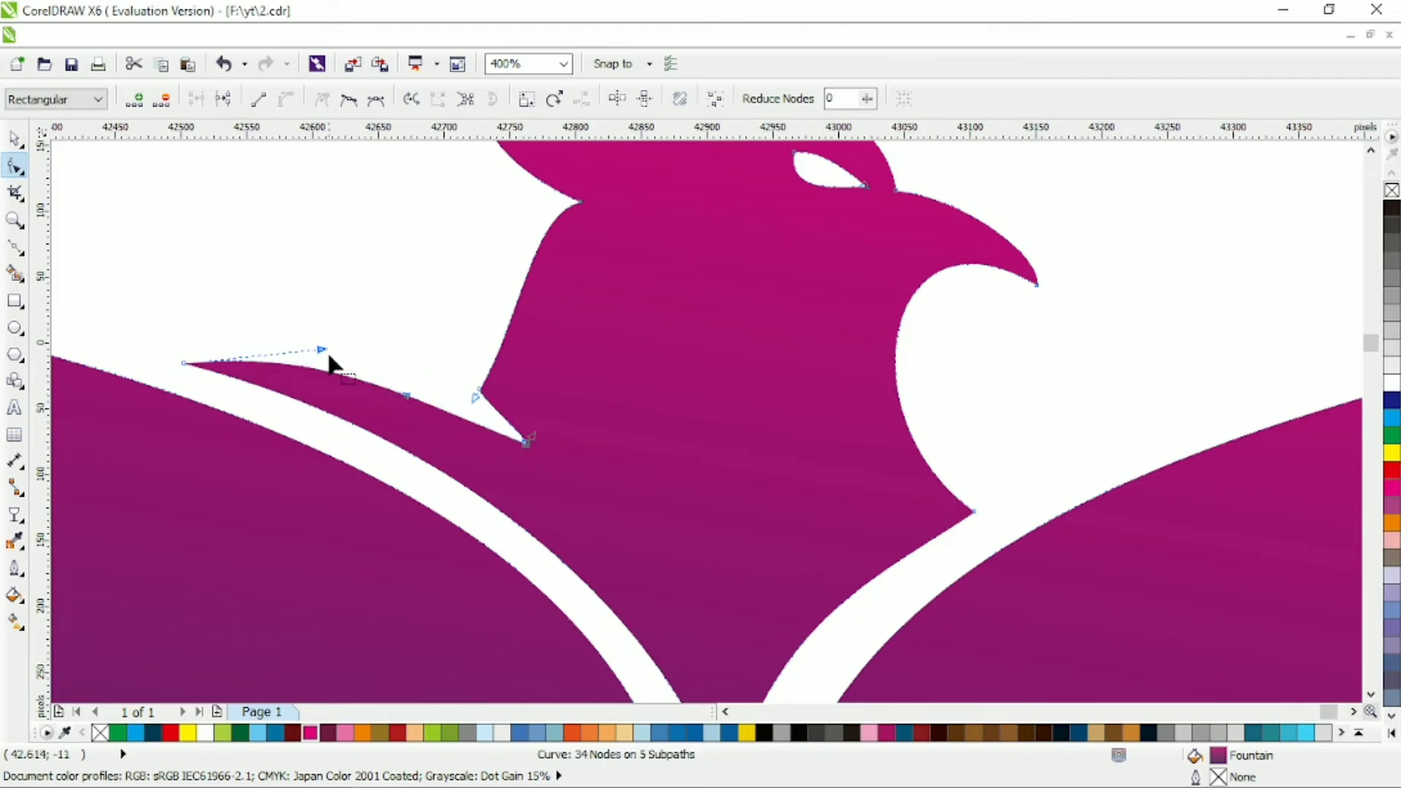
drag(322, 350, 314, 362)
scroll(474, 424, down, 2)
scroll(474, 423, down, 1)
scroll(505, 419, up, 1)
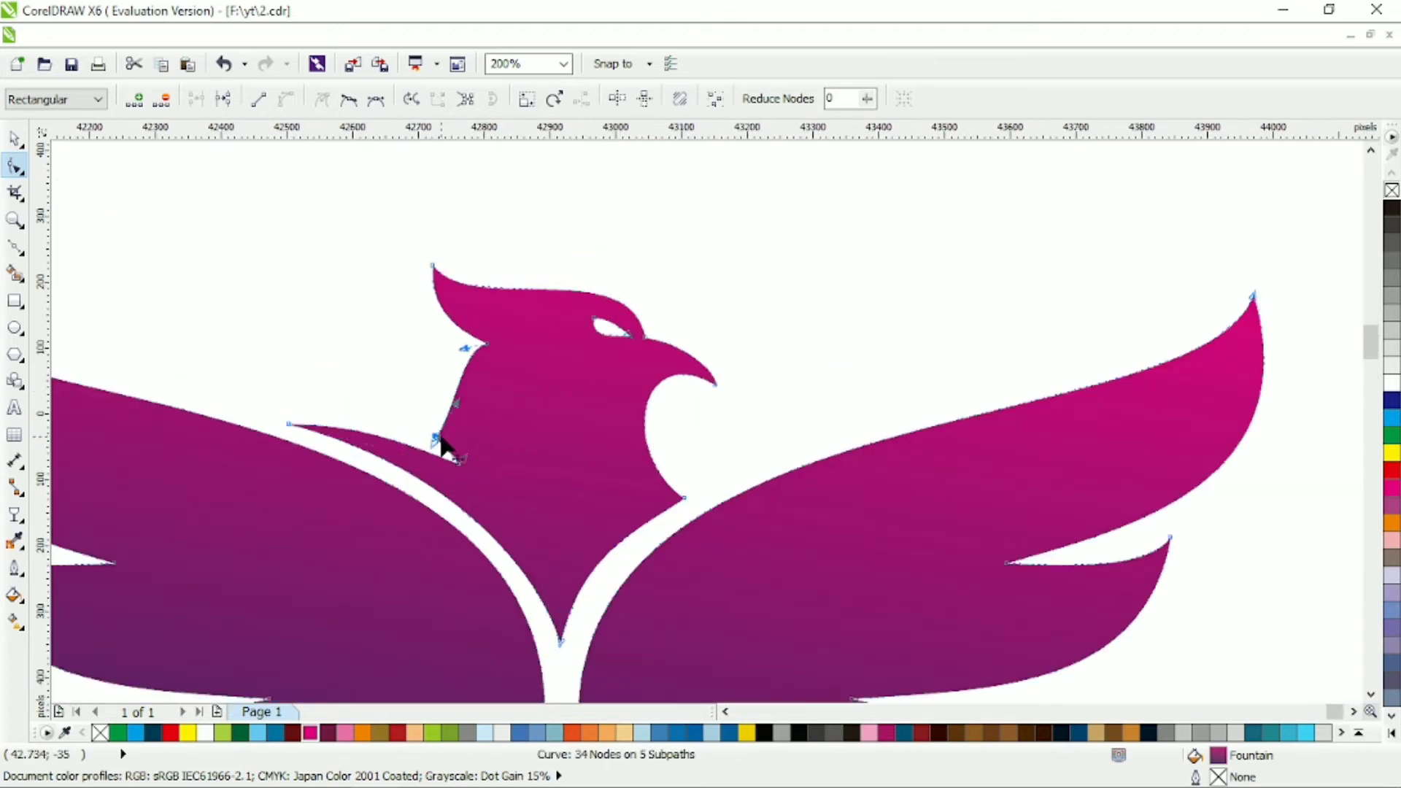
Lengthen the beak by pulling its tip forward and down, with an added throat node and a fuller curve on the beak's upper edge
scroll(479, 416, down, 1)
scroll(540, 375, up, 2)
click(761, 503)
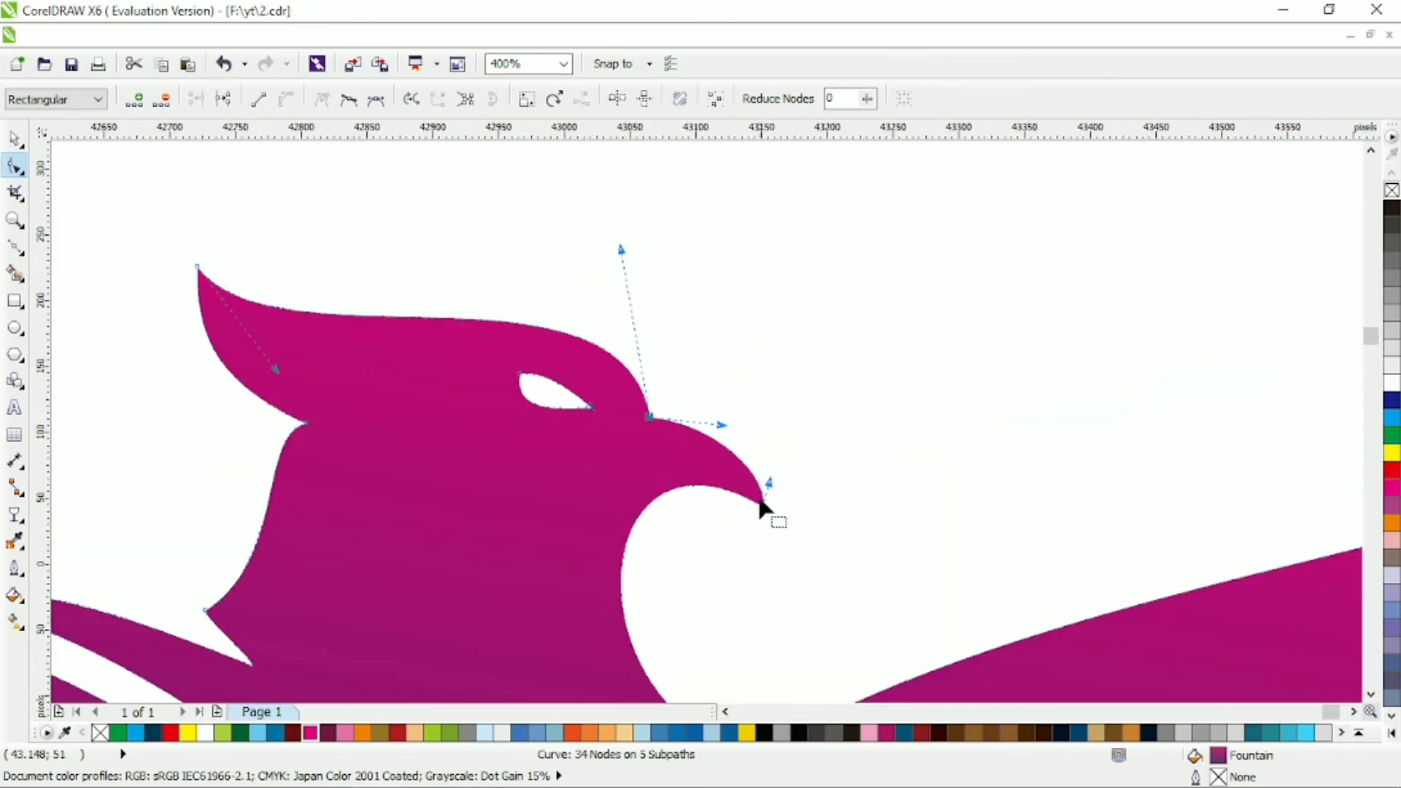
drag(761, 504, 822, 540)
double_click(650, 578)
click(824, 540)
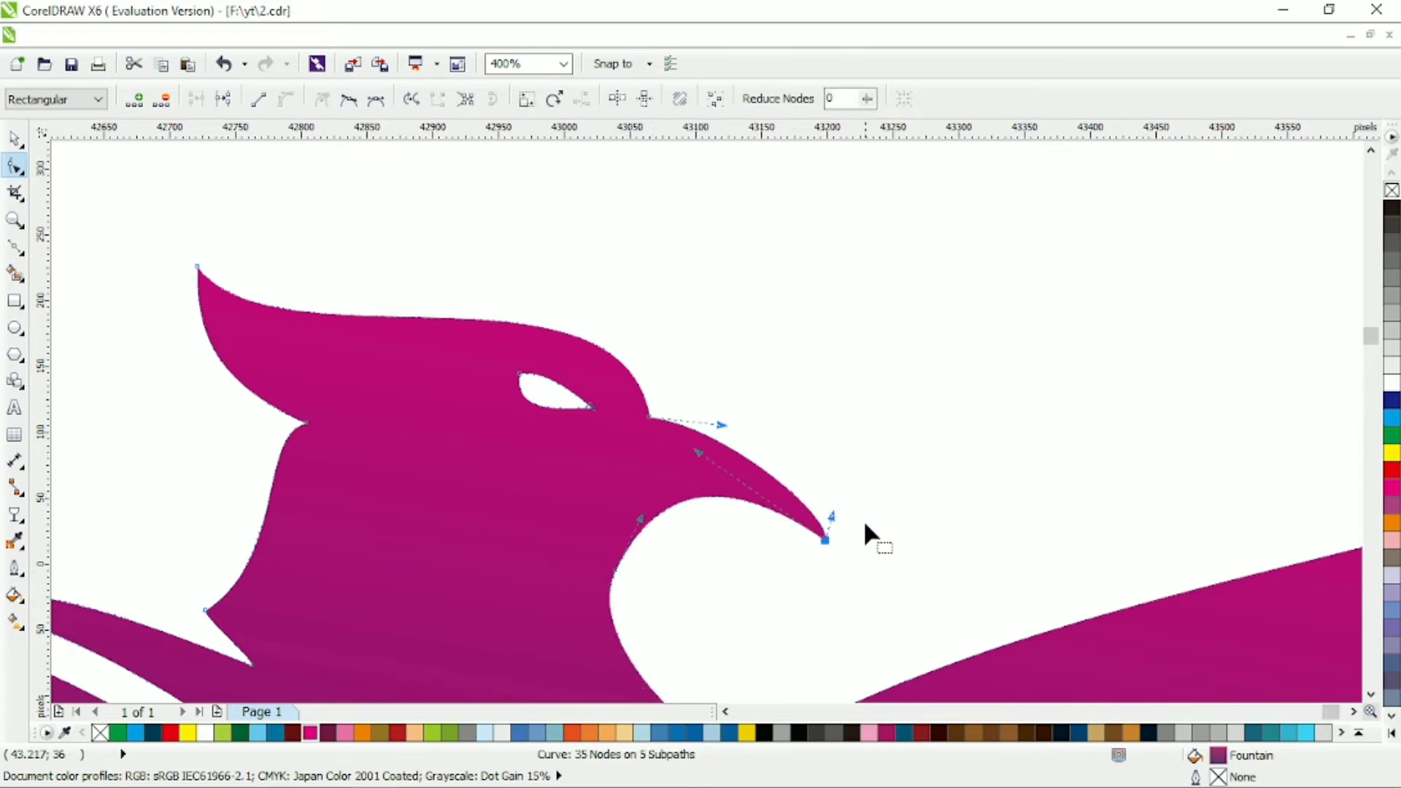
scroll(742, 493, down, 1)
scroll(639, 553, up, 1)
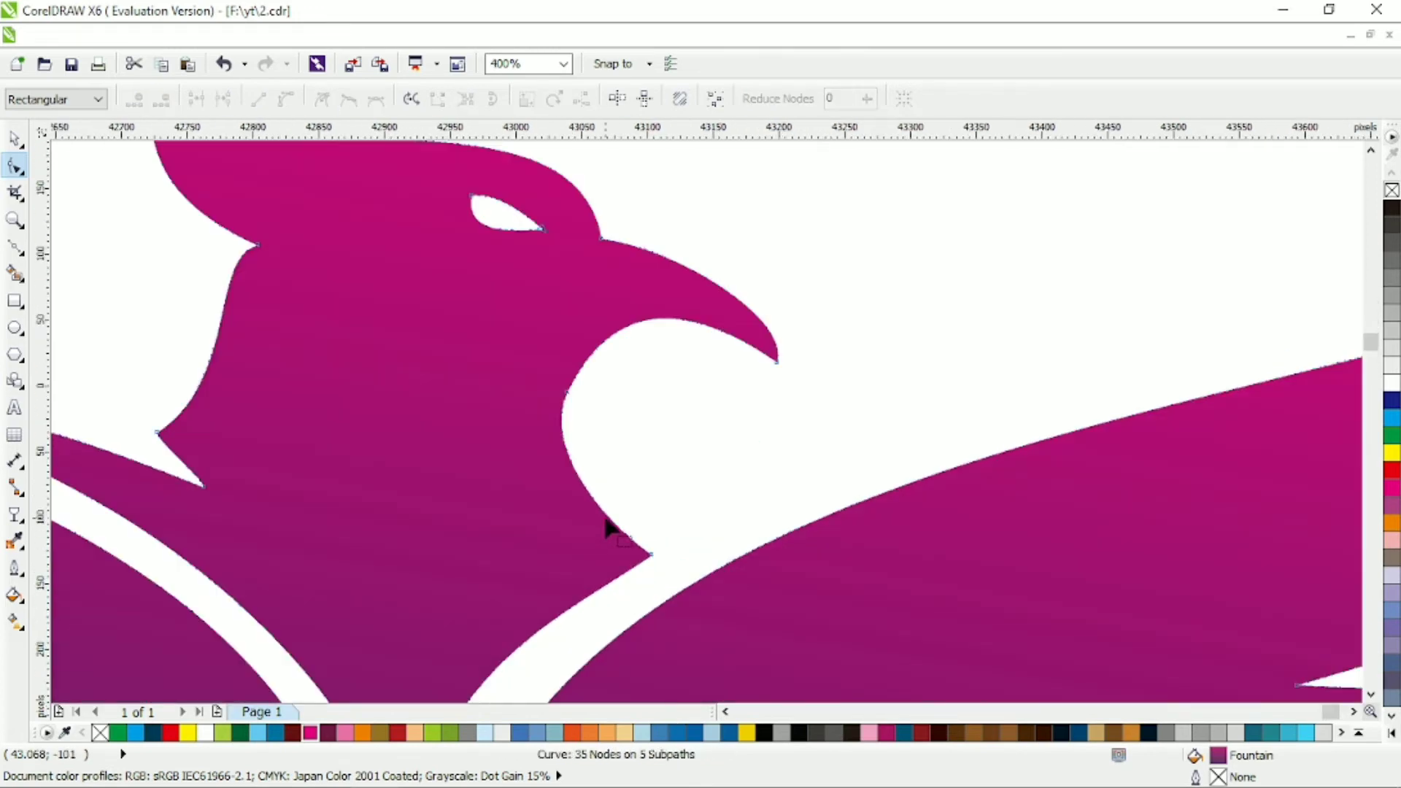
Add nodes below the throat and pull the front neck corner into a pointed shoulder feather along the right wing
click(648, 552)
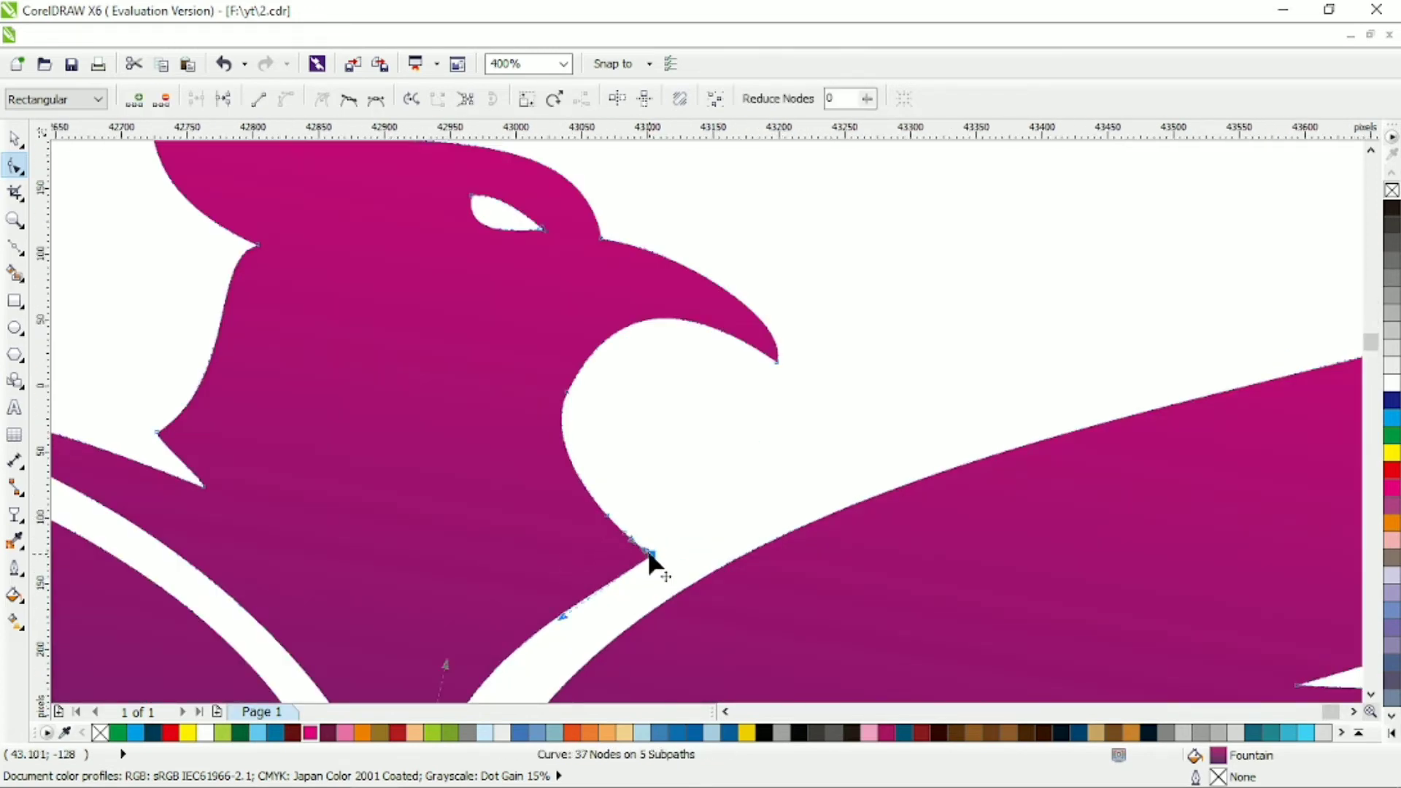
key(Delete)
mouse_move(607, 515)
mouse_down()
mouse_move(588, 560)
mouse_move(619, 531)
mouse_up()
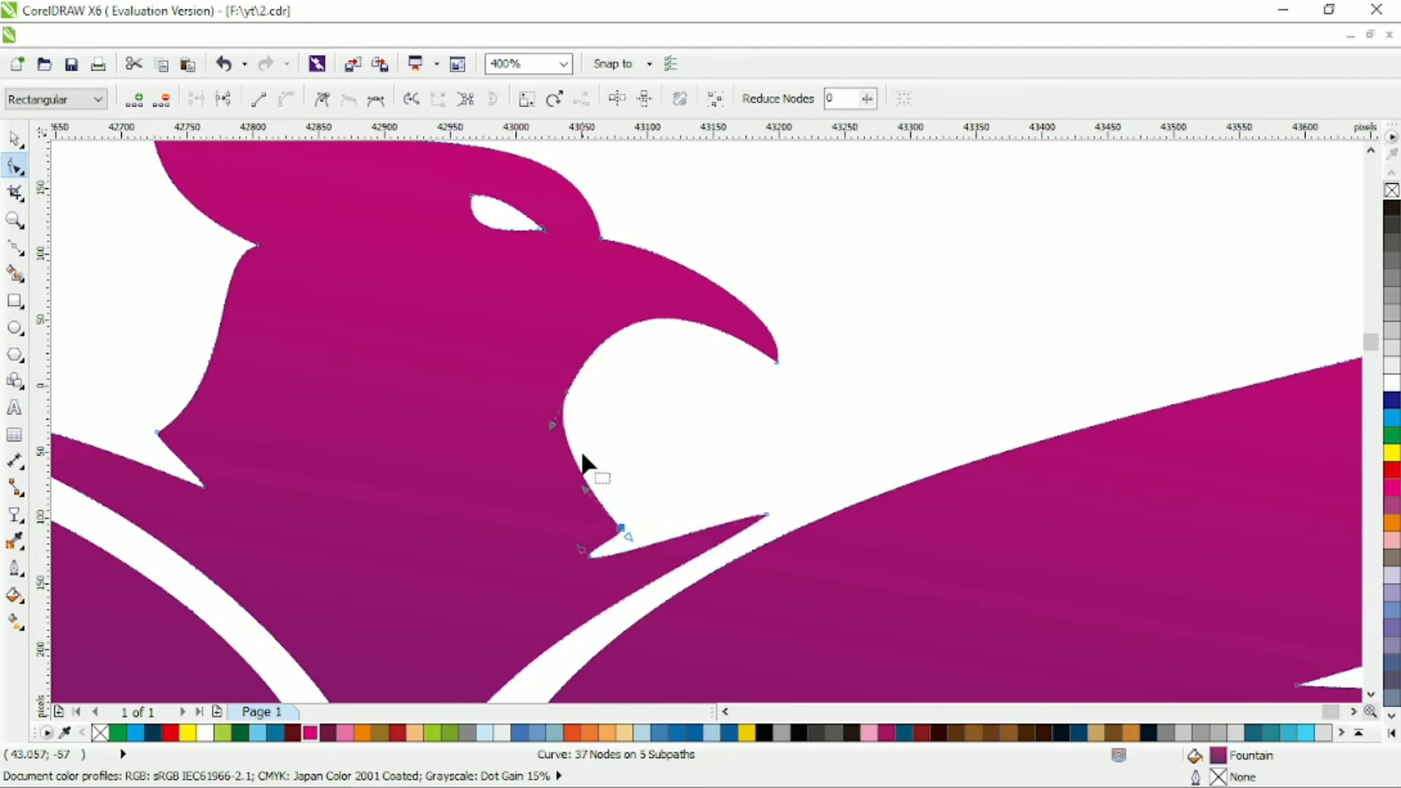
click(552, 425)
key(Delete)
click(764, 512)
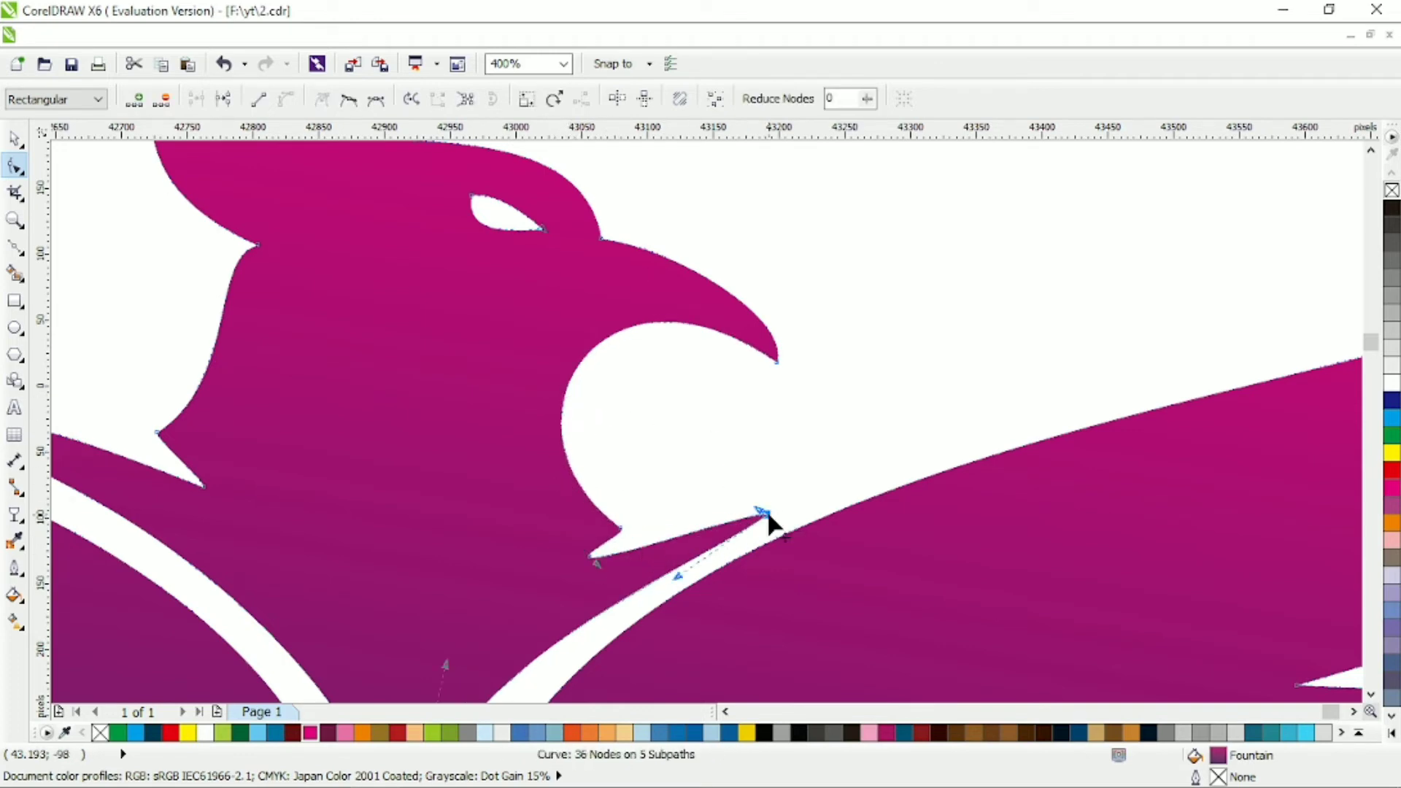
click(764, 512)
scroll(751, 514, down, 2)
click(14, 137)
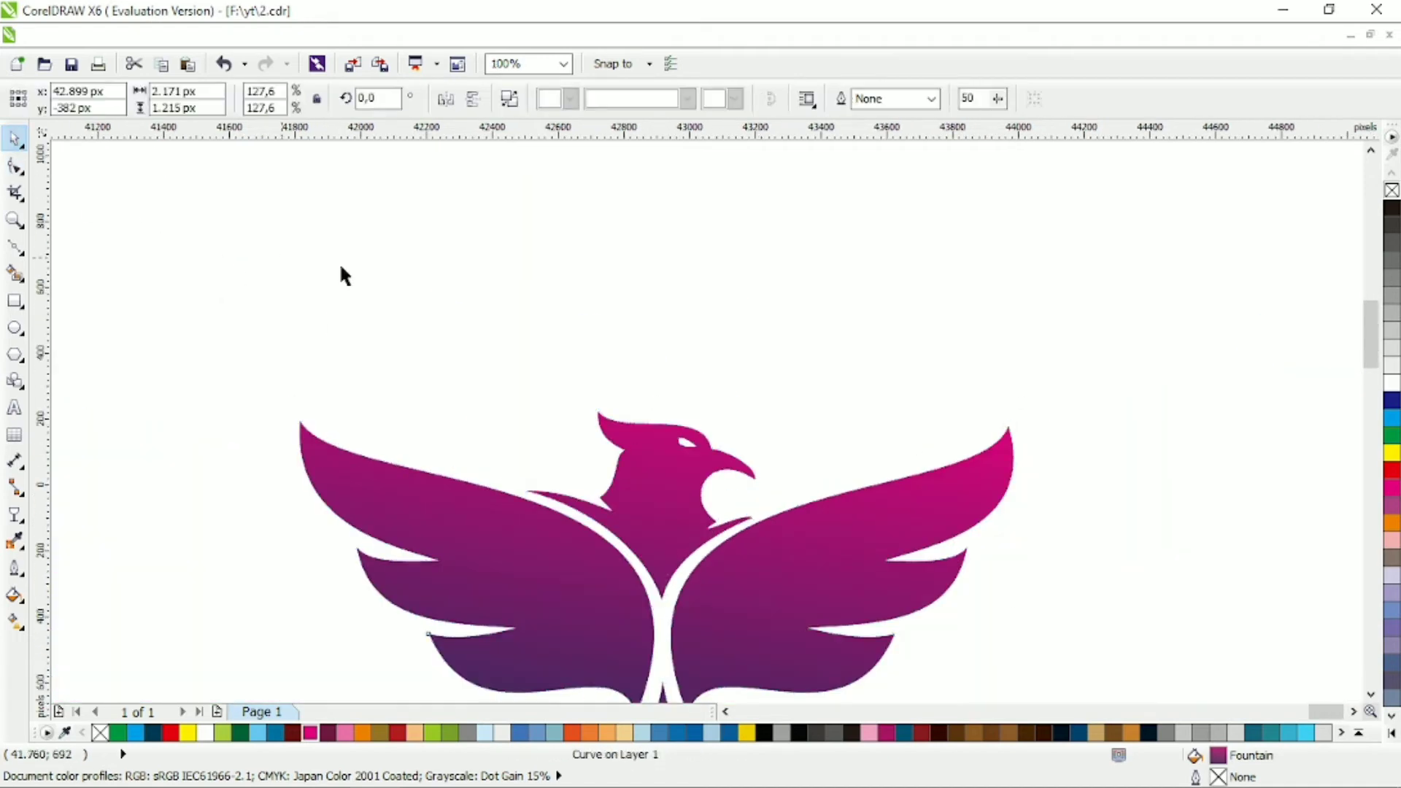
Add nodes on the lower edge of the left wing just beside its inner bottom tip
scroll(540, 335, down, 1)
click(697, 552)
scroll(626, 558, up, 2)
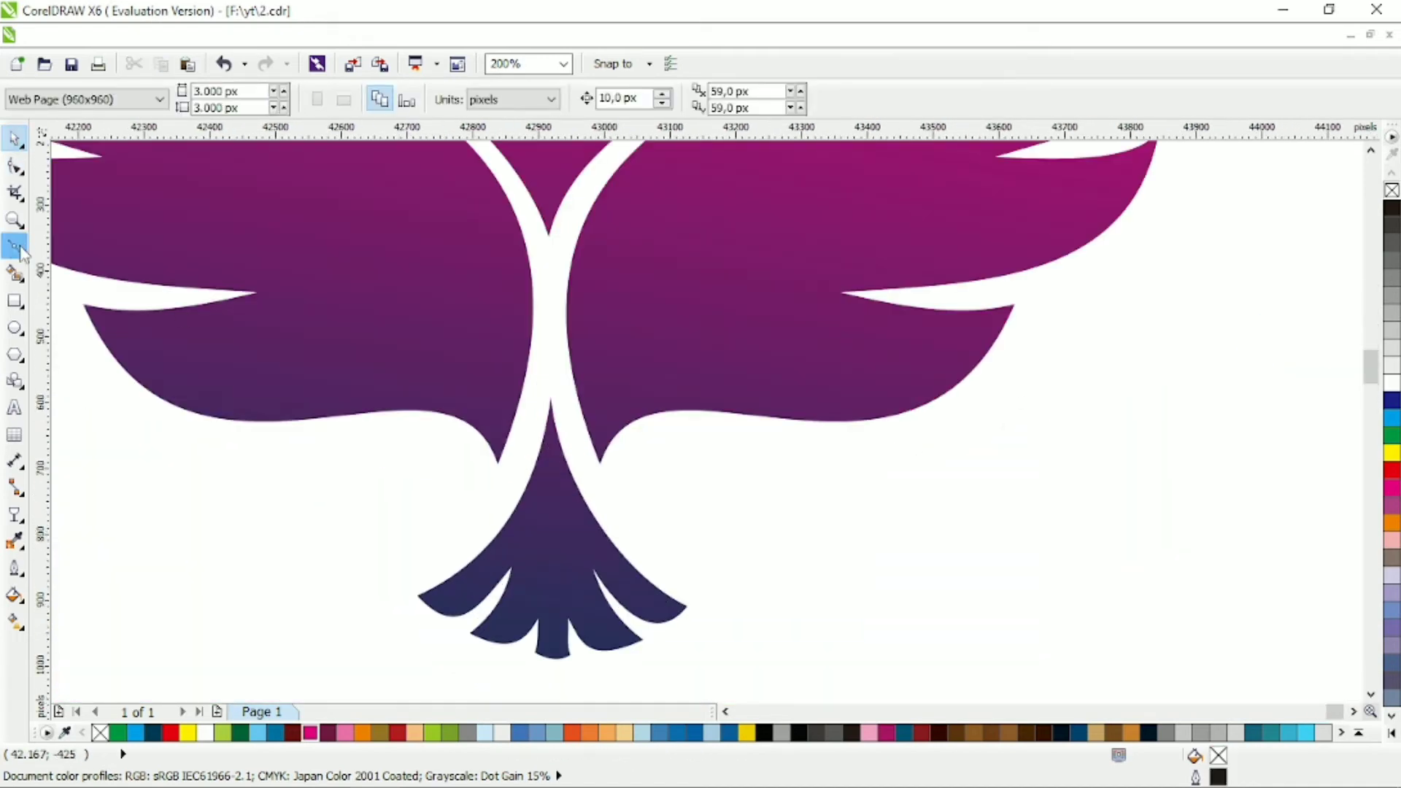
key(F10)
click(494, 454)
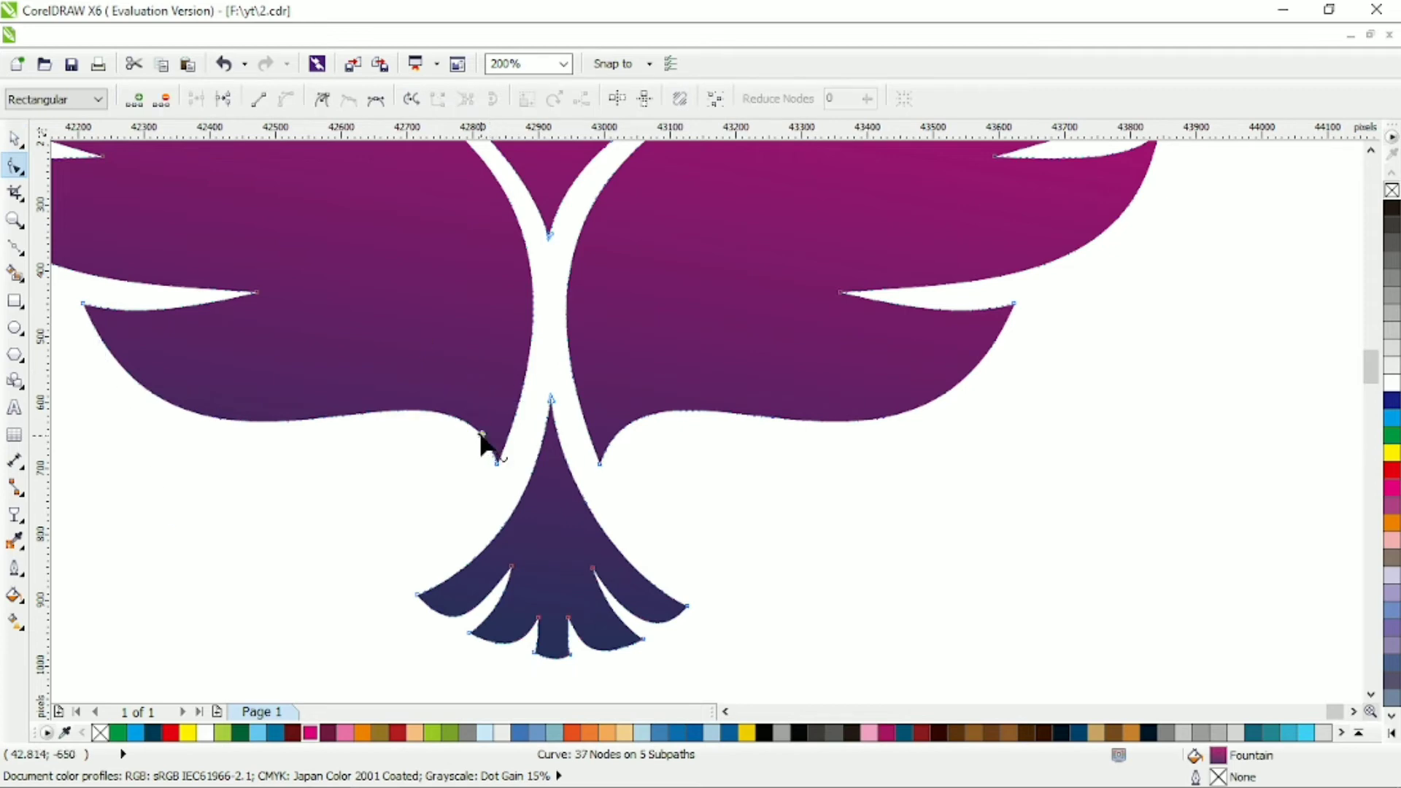
click(135, 99)
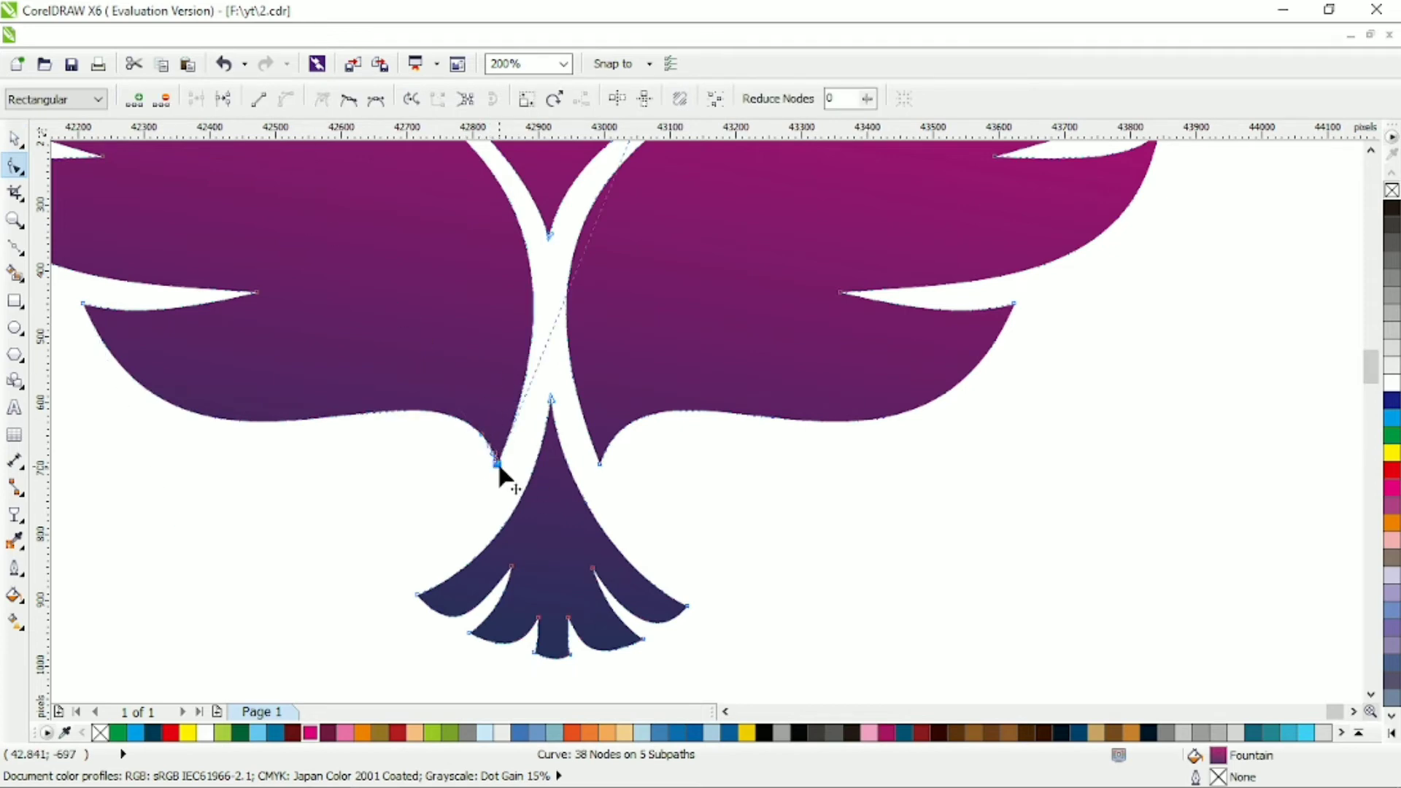
Try to pull the left wing's inner bottom tip down and outward toward the tail
drag(497, 464, 419, 573)
scroll(445, 558, down, 2)
key(ctrl+z)
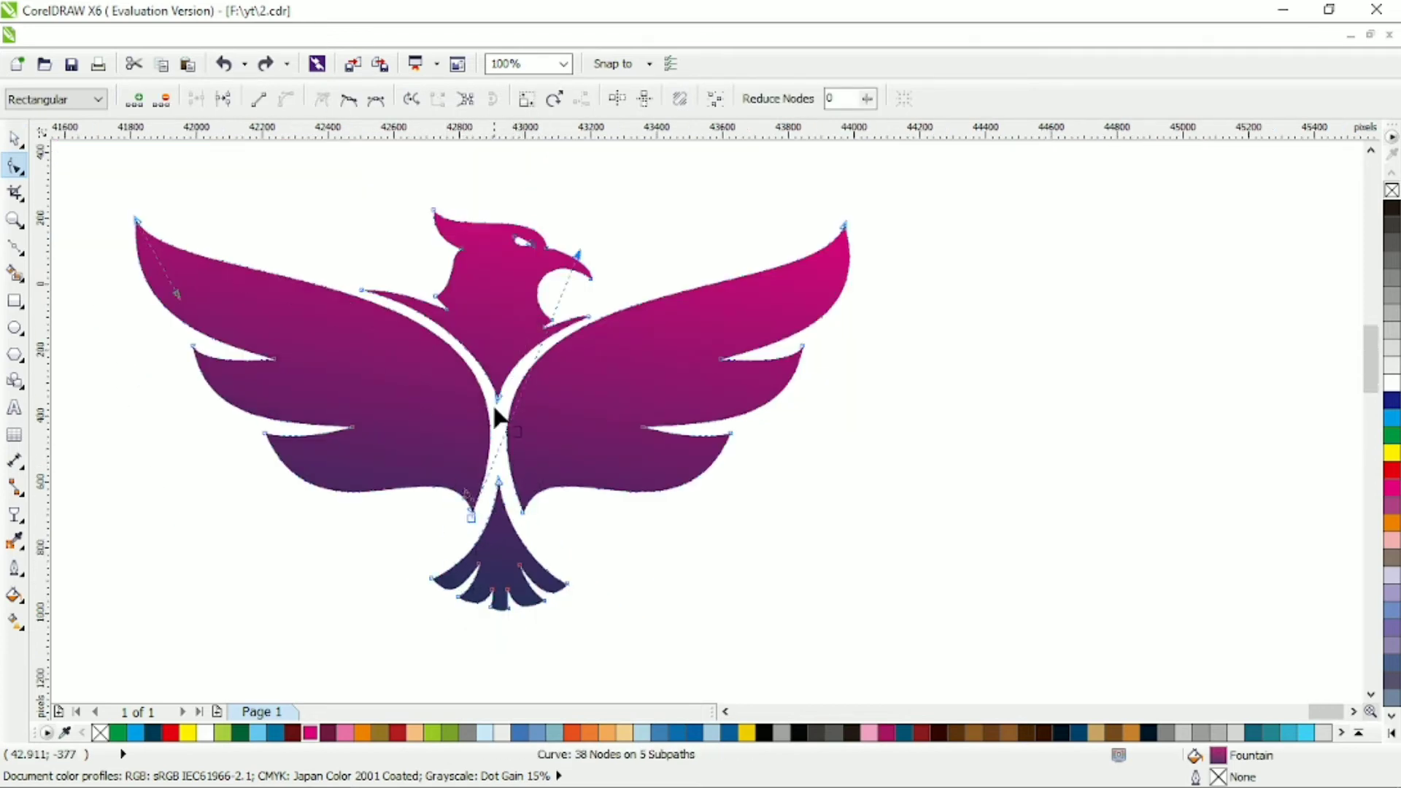
Extend the left wing's inner bottom tip into a narrow pointed feather that curves down alongside the tail, split from the wing by a slit
drag(475, 525, 541, 492)
scroll(457, 556, up, 1)
drag(431, 563, 523, 394)
drag(473, 445, 516, 456)
scroll(515, 456, down, 1)
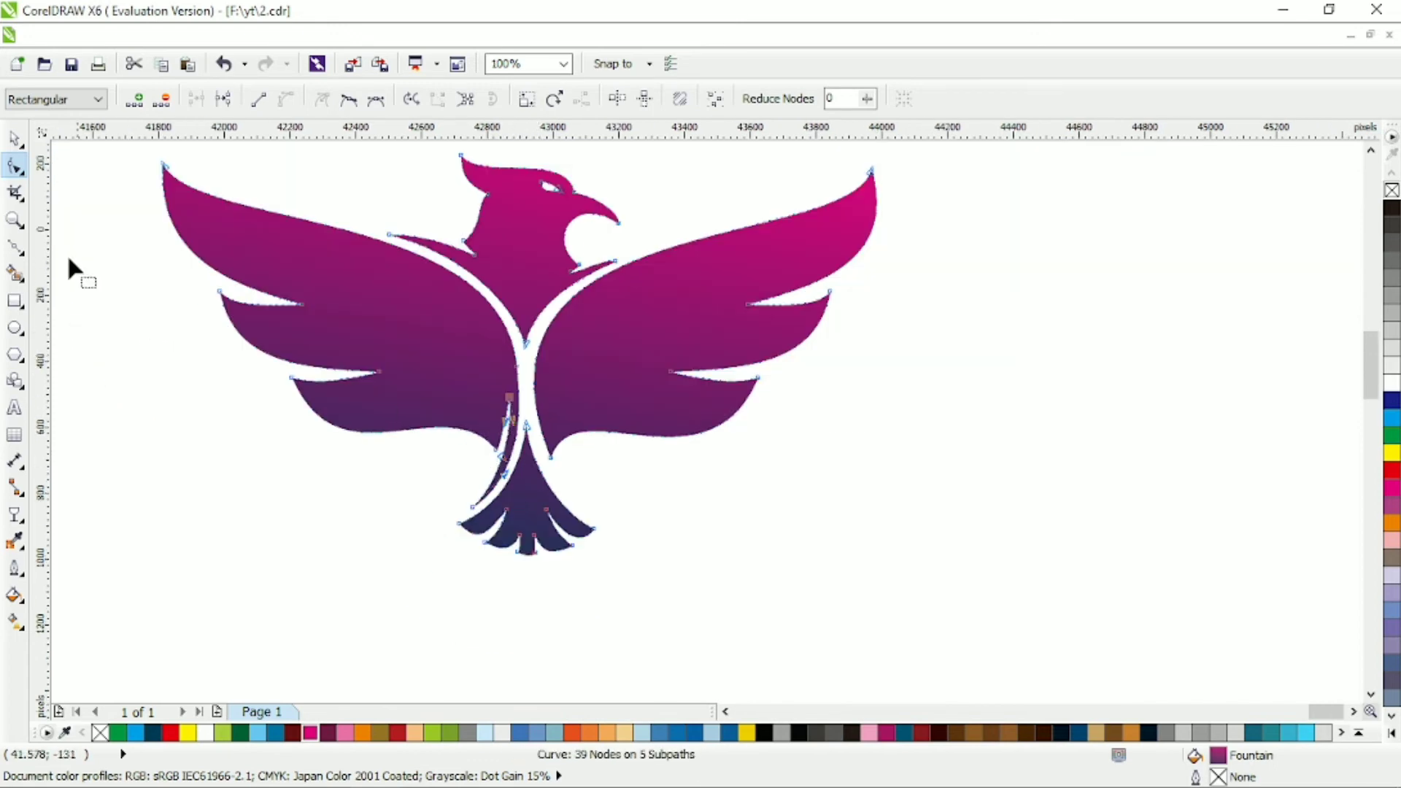
key(space)
click(765, 501)
scroll(711, 447, down, 1)
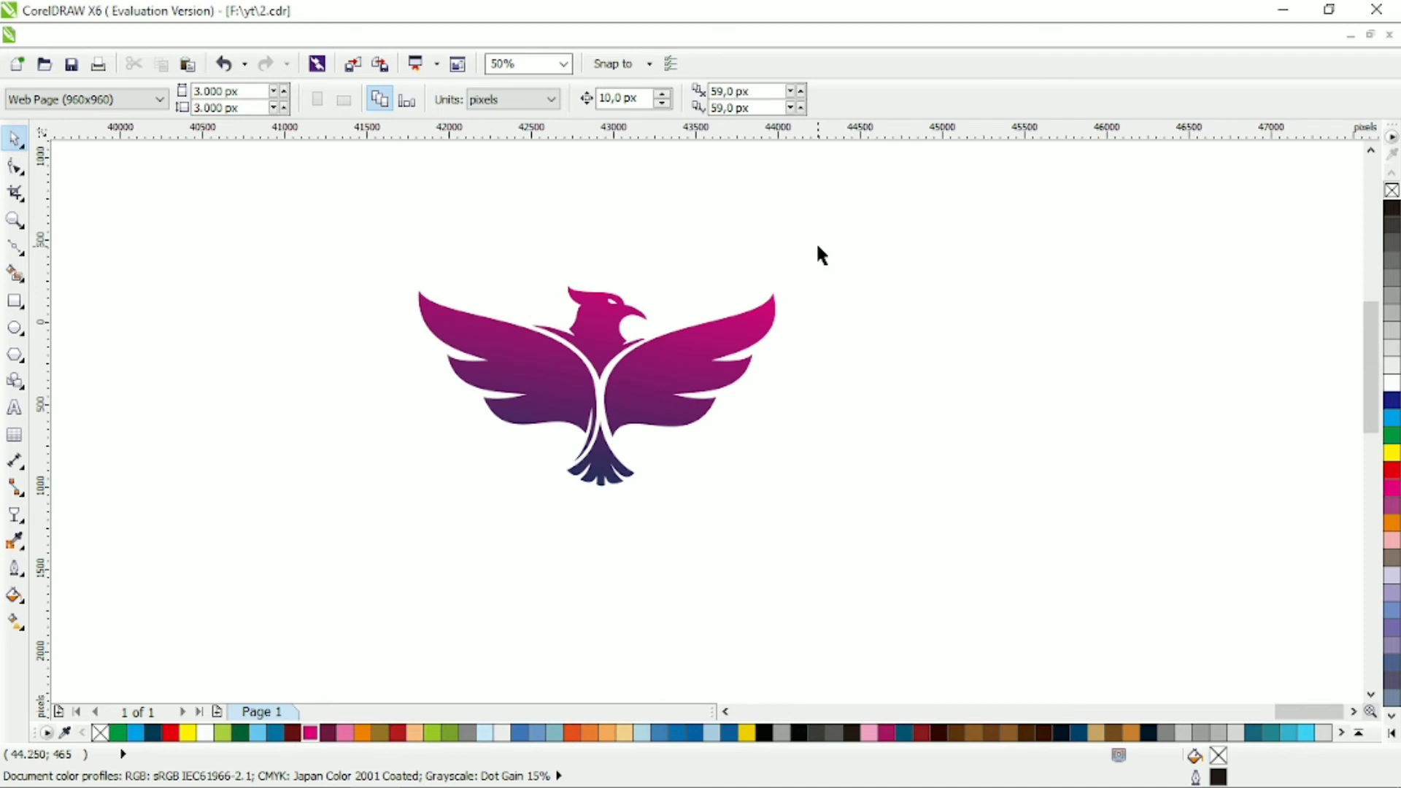
Move the whole bird up slightly to leave room for text underneath
drag(847, 219, 360, 545)
drag(590, 330, 592, 312)
click(234, 457)
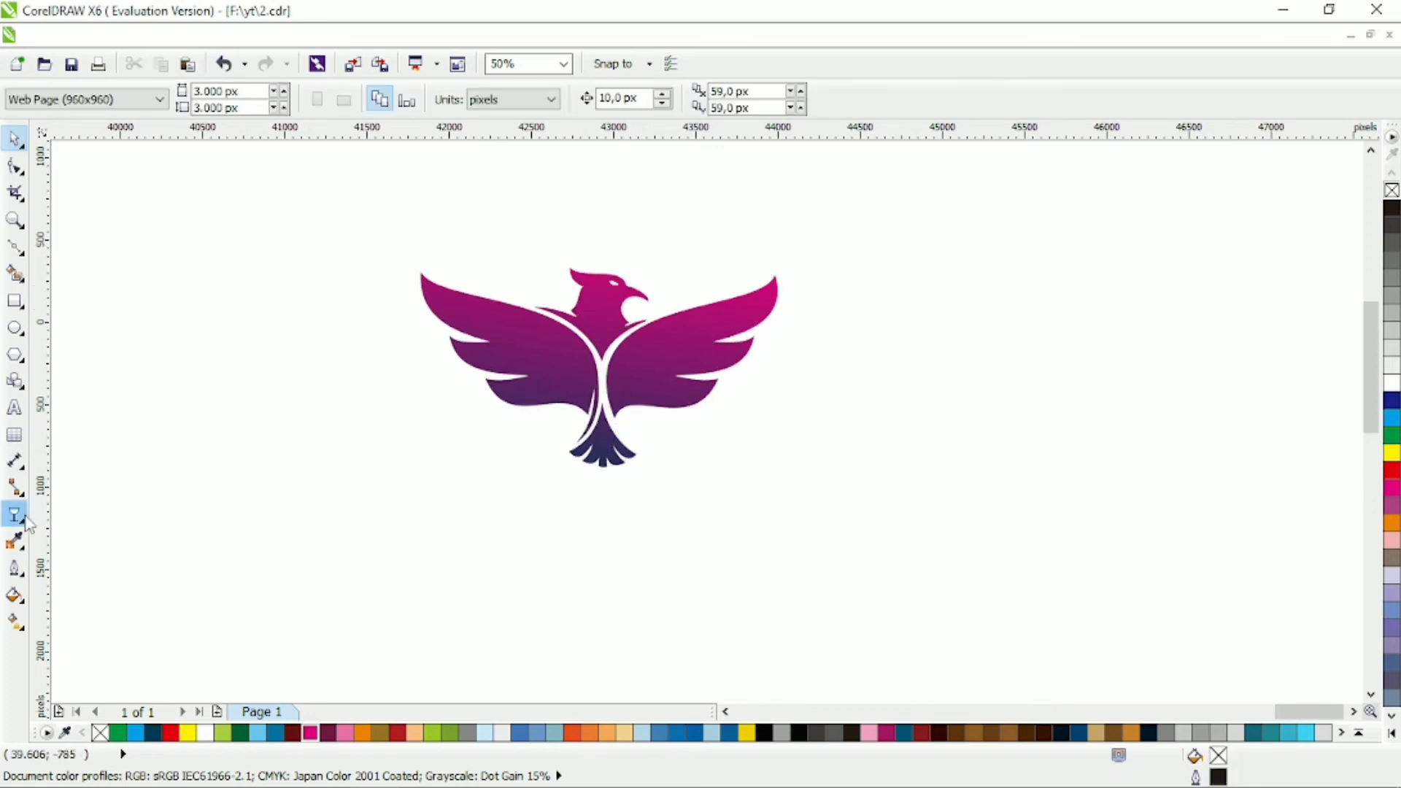
Add the artistic text ROYALEAGLE below the bird, starting under the left wing tip
click(14, 407)
click(426, 487)
text(RO)
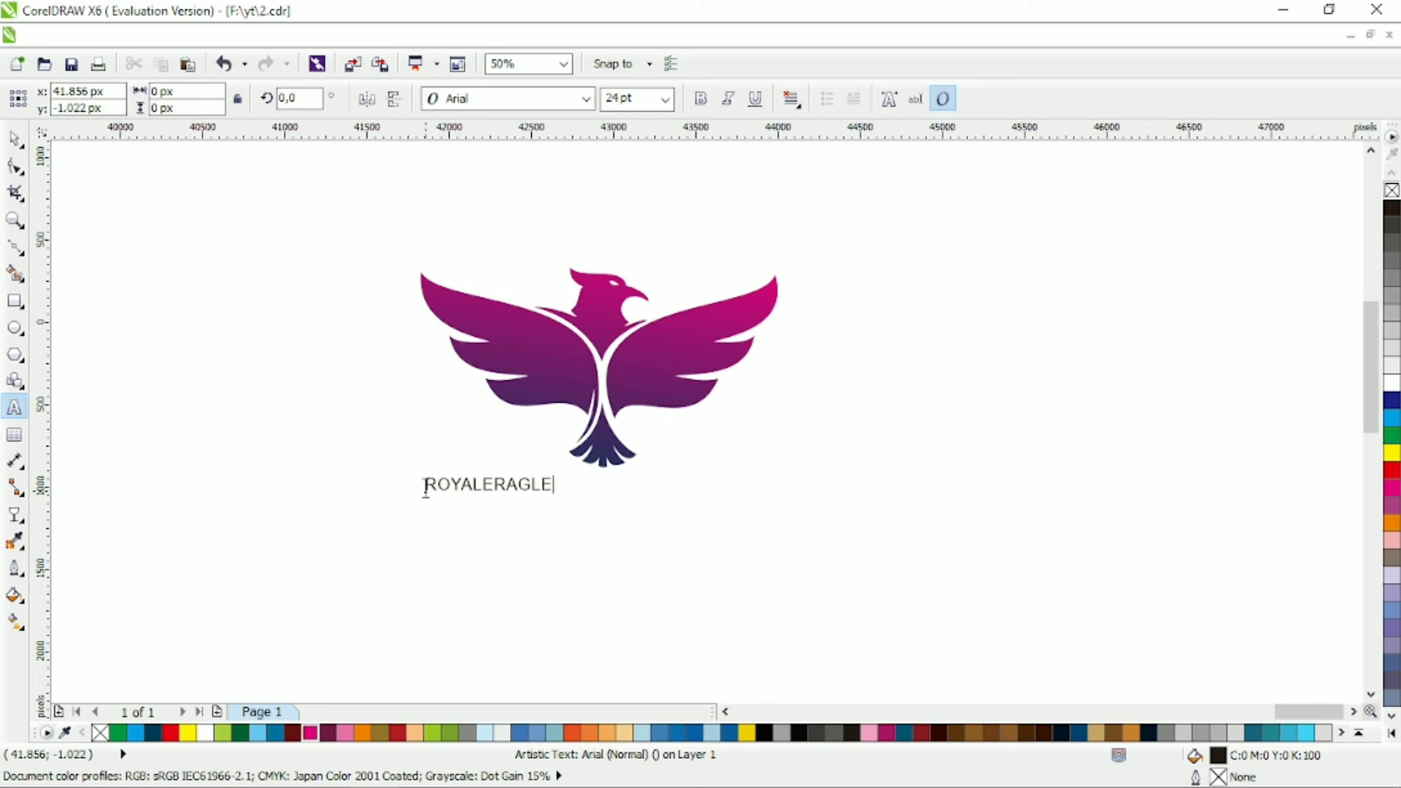
text(YALERAGLE)
key(Escape)
key(Left)
key(Left)
key(Left)
key(Left)
key(BackSpace)
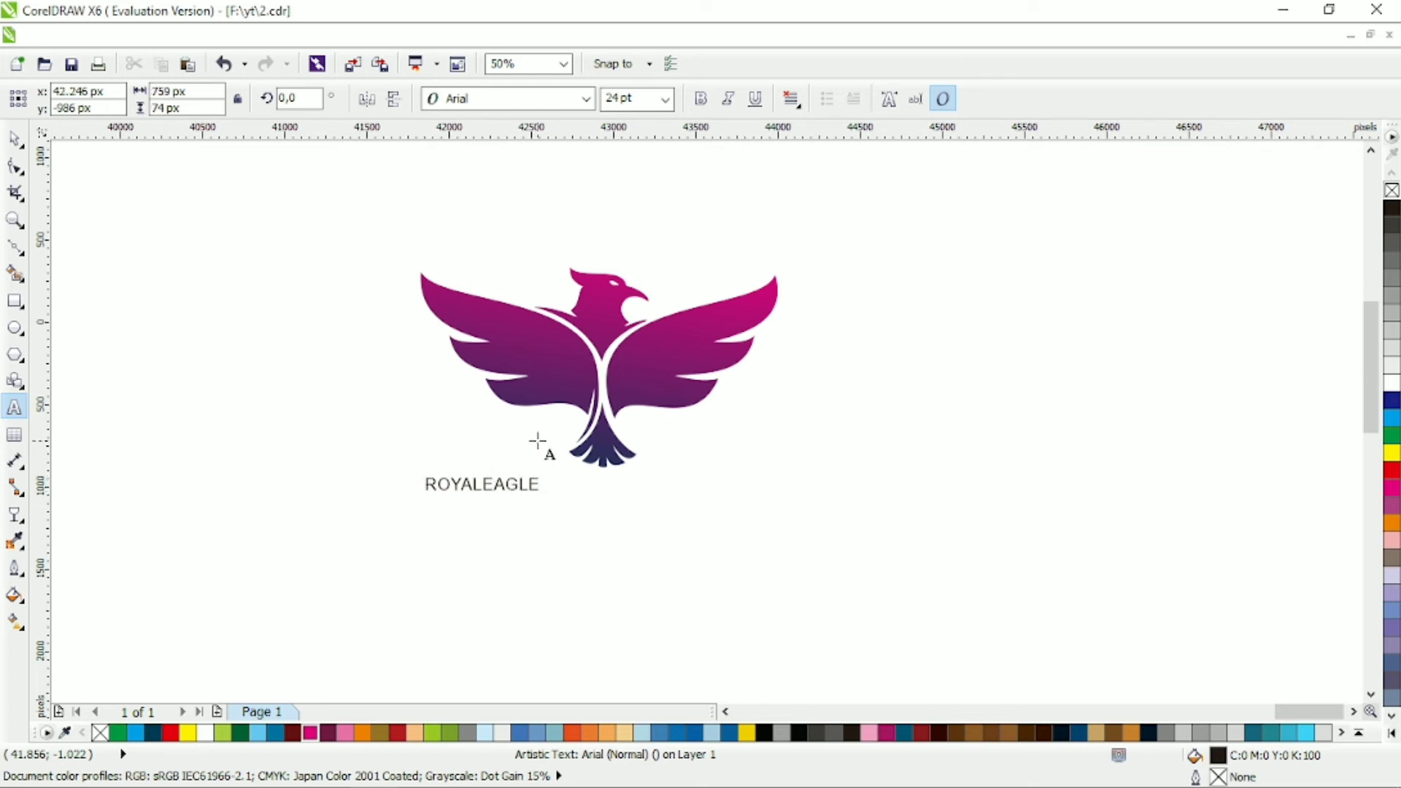
Set the ROYALEAGLE text in Calibri Light and enlarge it to about 94 pt, nearly matching the wingspan
click(15, 138)
click(585, 99)
click(597, 477)
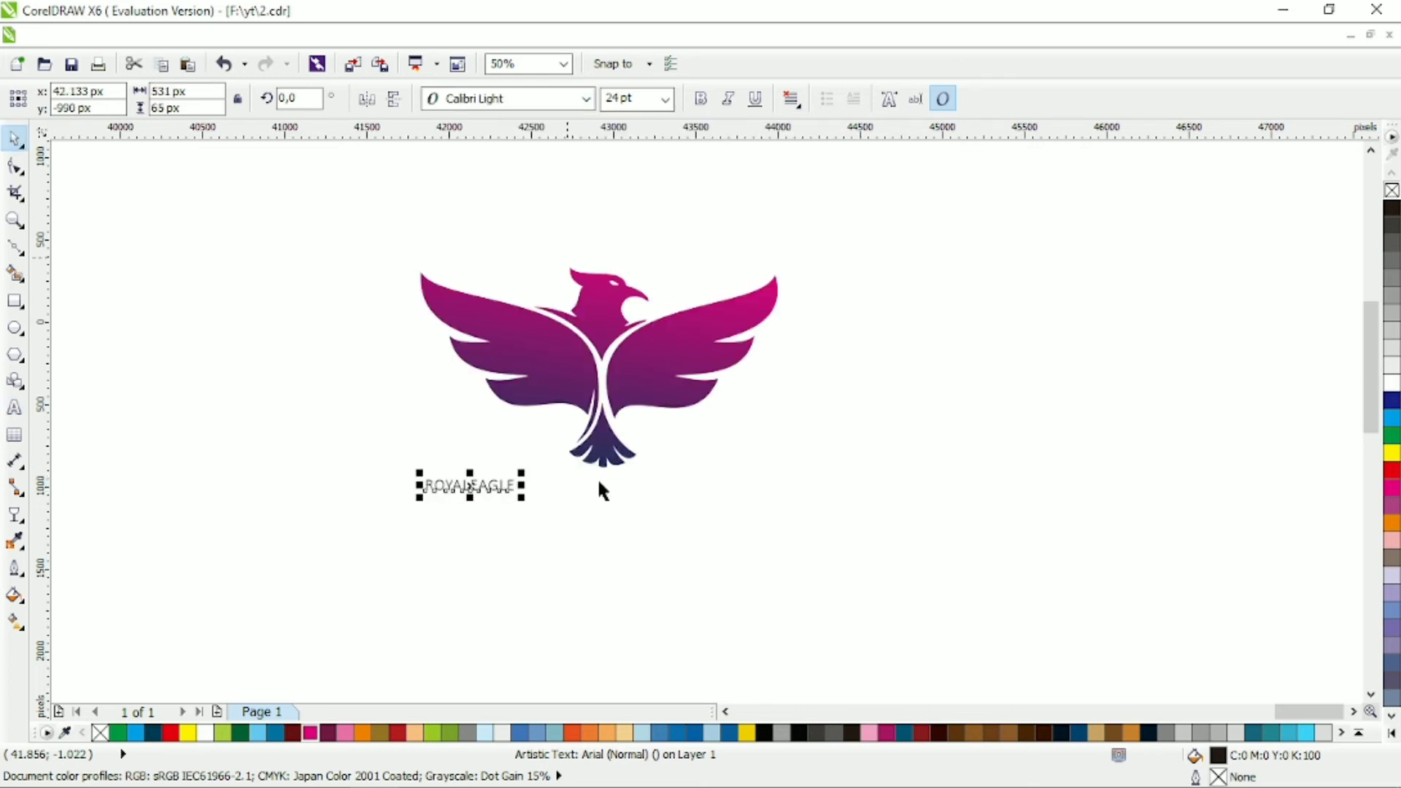
drag(519, 497, 777, 616)
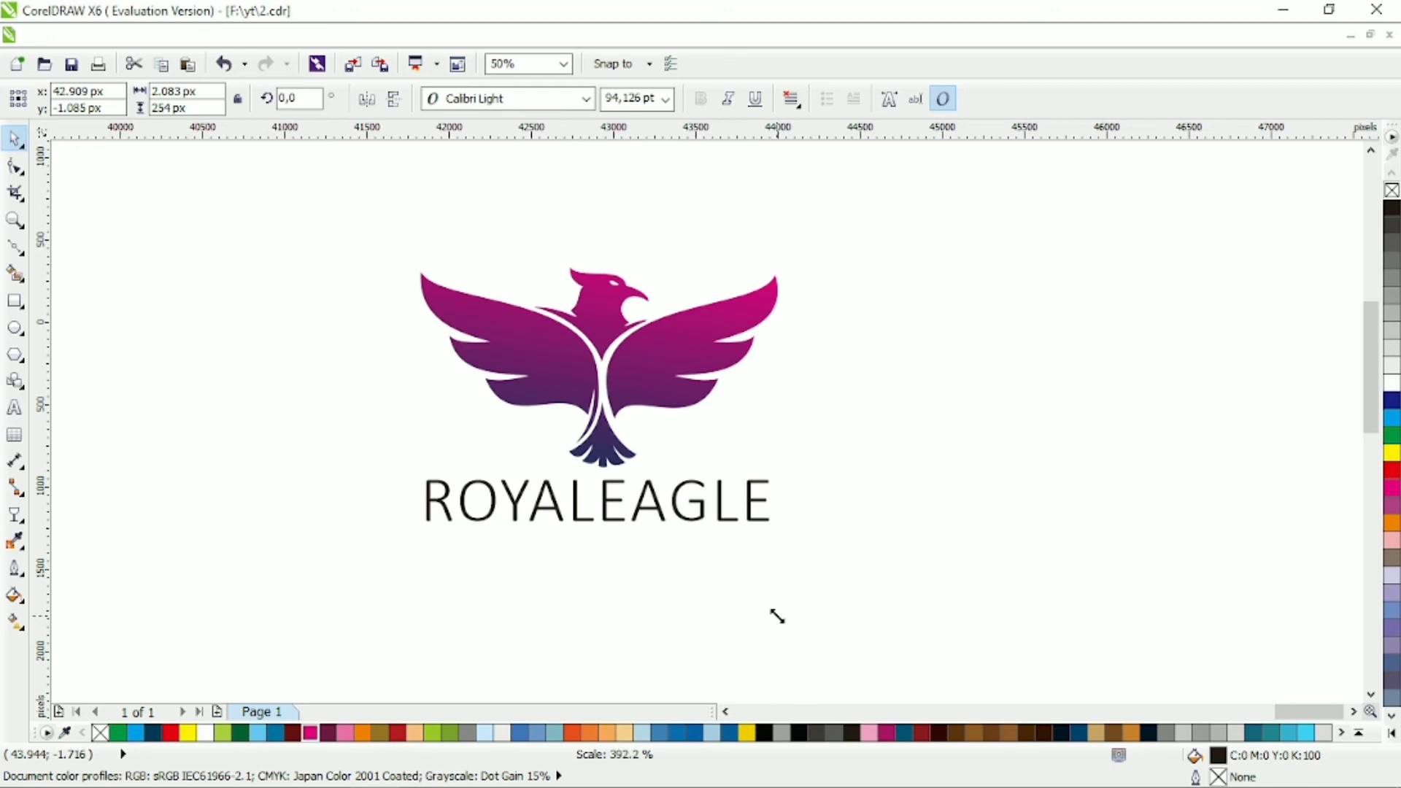
Set the EAGLE part of the text in a heavier font and make it bold
double_click(589, 514)
drag(597, 504, 753, 474)
click(585, 99)
click(697, 117)
click(701, 99)
Widen the letter spacing of the ROYALEAGLE text
click(15, 138)
click(15, 166)
drag(752, 524, 807, 515)
key(space)
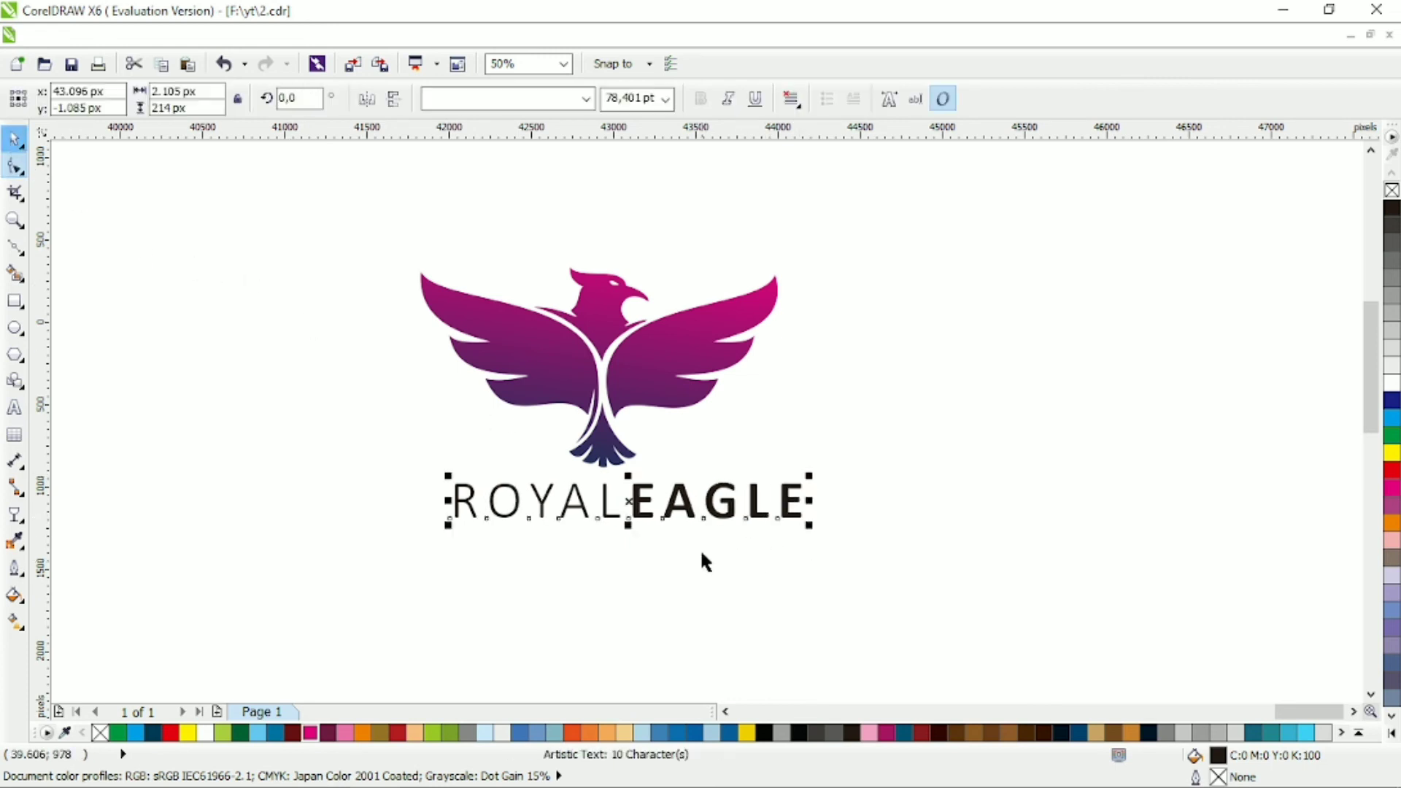
Duplicate the ROYALEAGLE text directly below and replace the copy's wording with LOGO DESIGN
drag(672, 514, 671, 559)
key(ctrl+z)
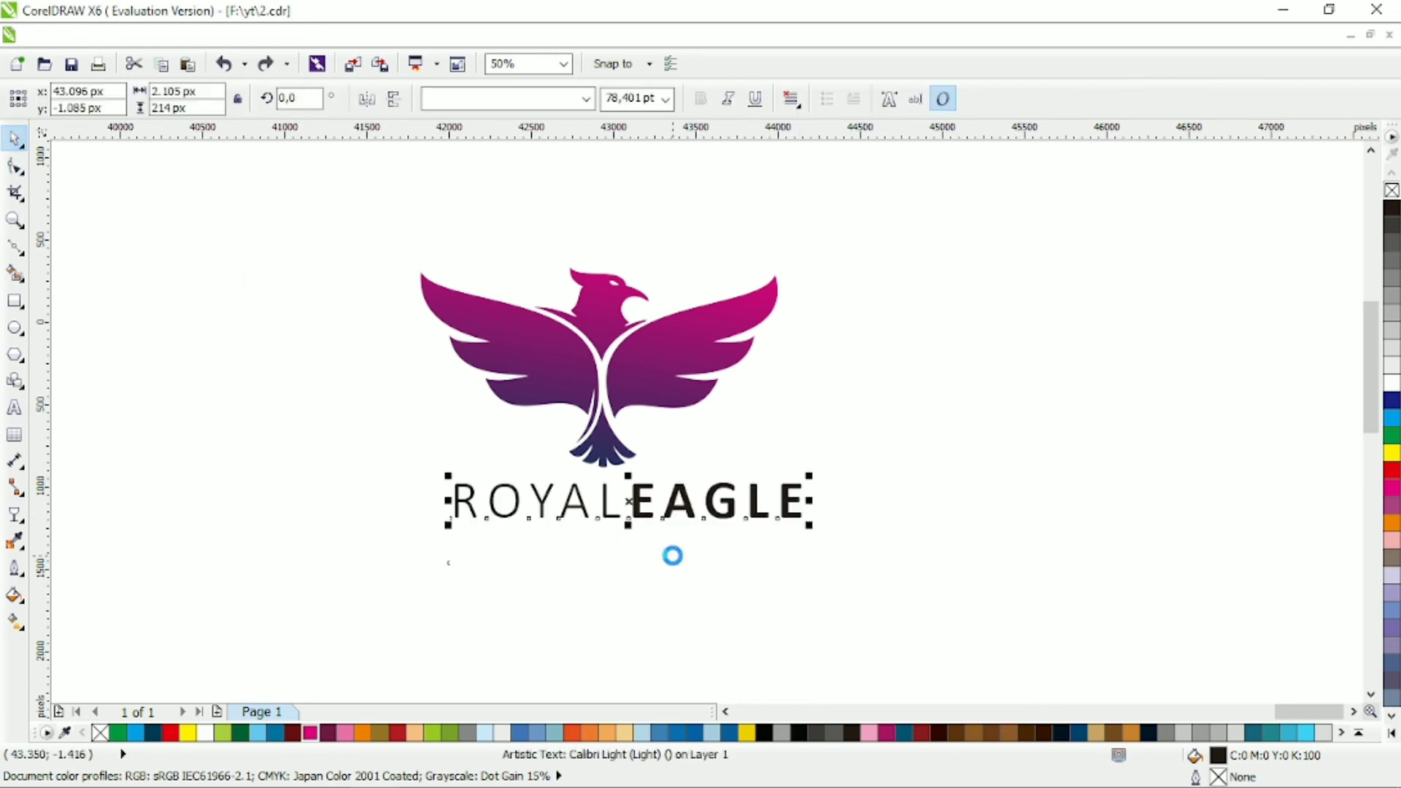
drag(677, 507, 682, 557)
double_click(681, 558)
key(ctrl+a)
text(LOGO DESIGN)
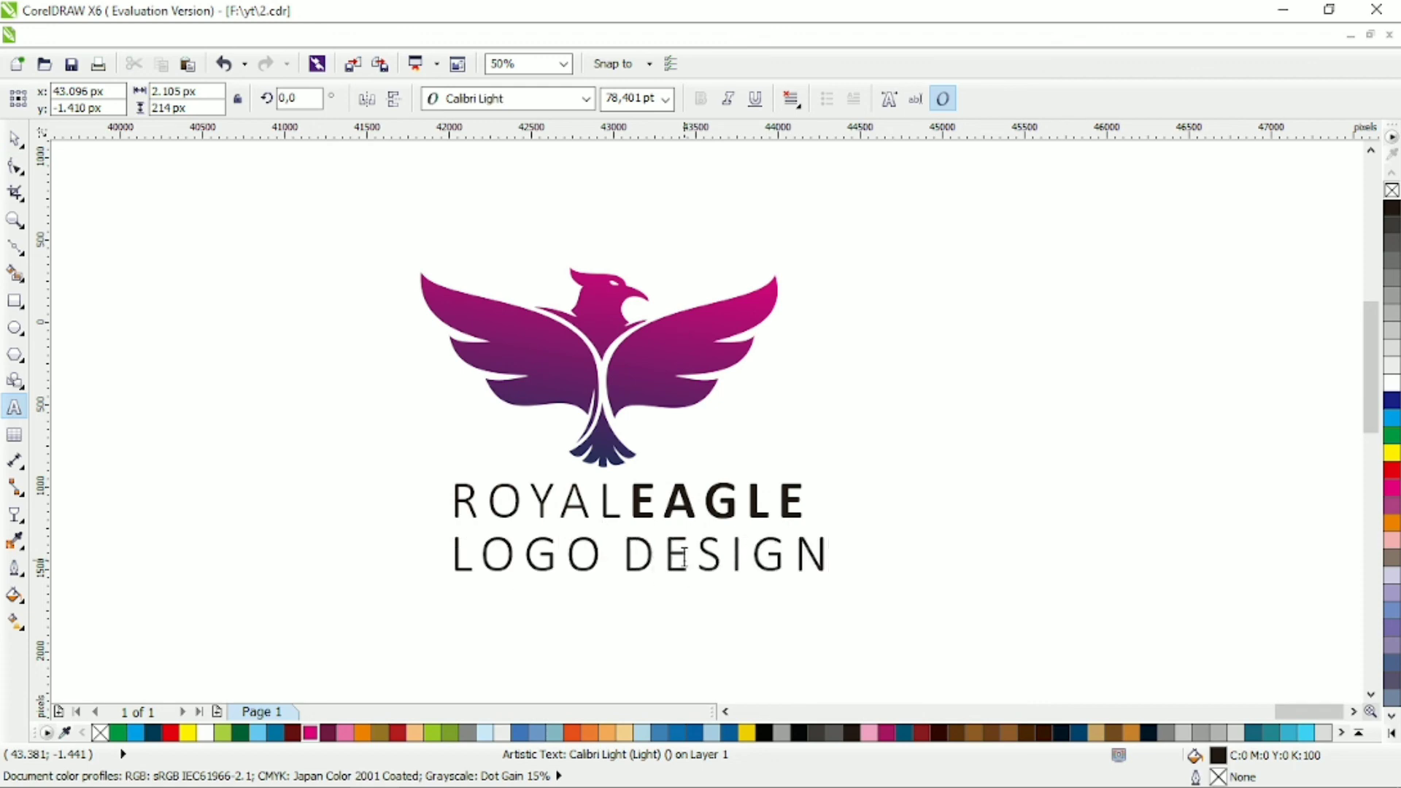
Set the LOGO DESIGN line in bold Calibri
key(ctrl+space)
click(586, 98)
click(469, 141)
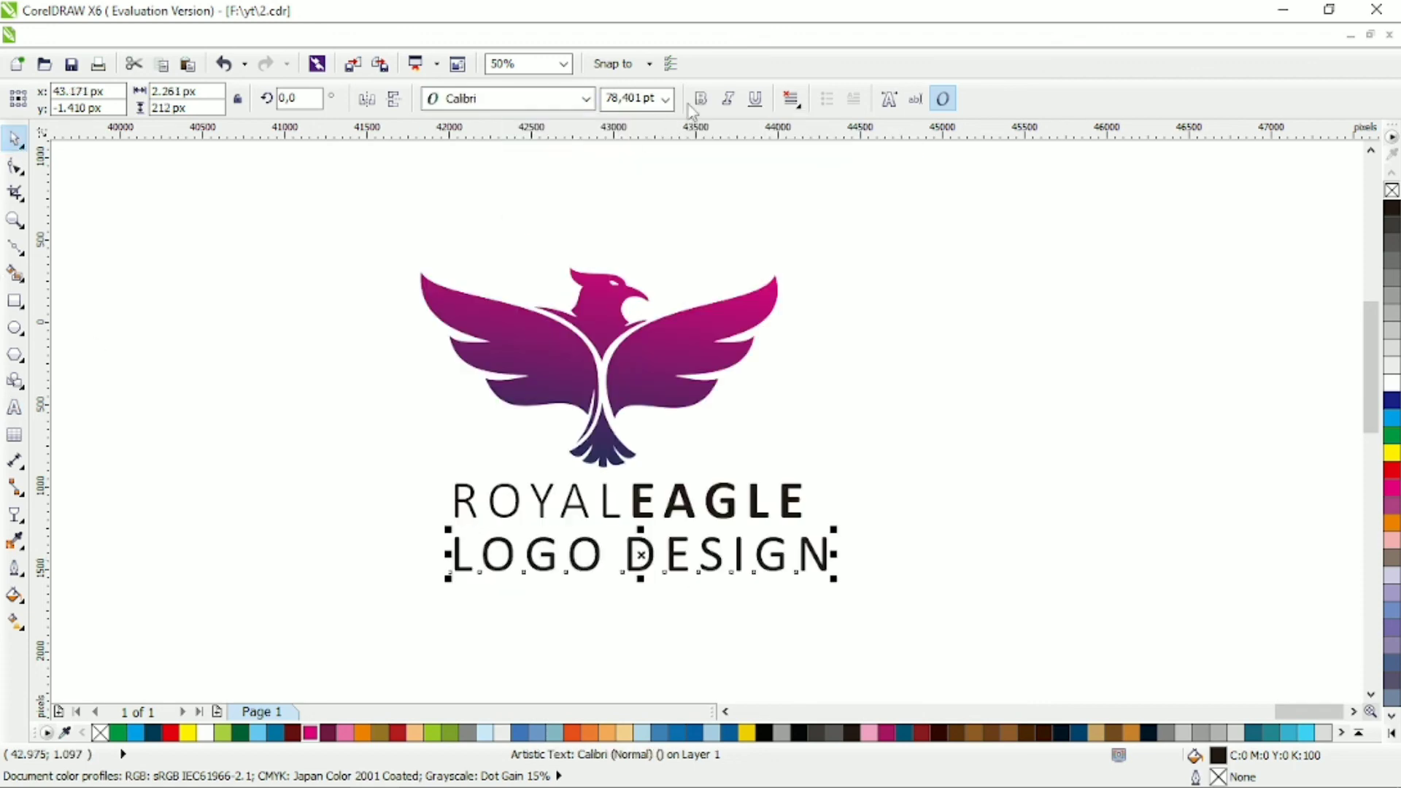
key(ctrl+b)
Shrink the LOGO DESIGN line to about 22 pt and spread its letters to about 1,568 px wide
drag(850, 588, 741, 556)
key(F10)
key(space)
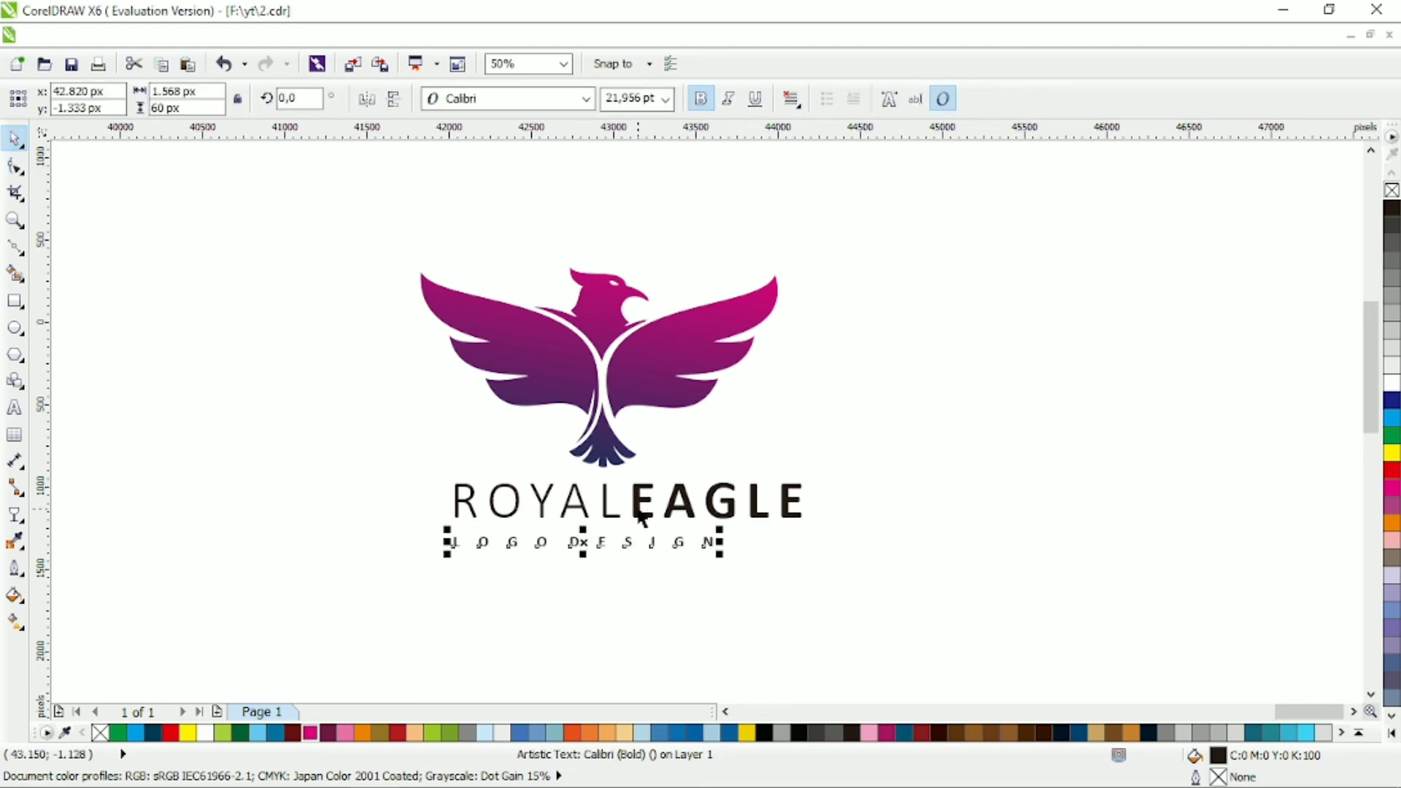
Move ROYALEAGLE down closer to the tagline and center both text lines horizontally with the bird
drag(639, 511, 639, 525)
drag(954, 597, 180, 155)
key(c)
click(183, 158)
Fill both text lines with dark blue
drag(825, 482, 357, 600)
click(153, 733)
click(829, 549)
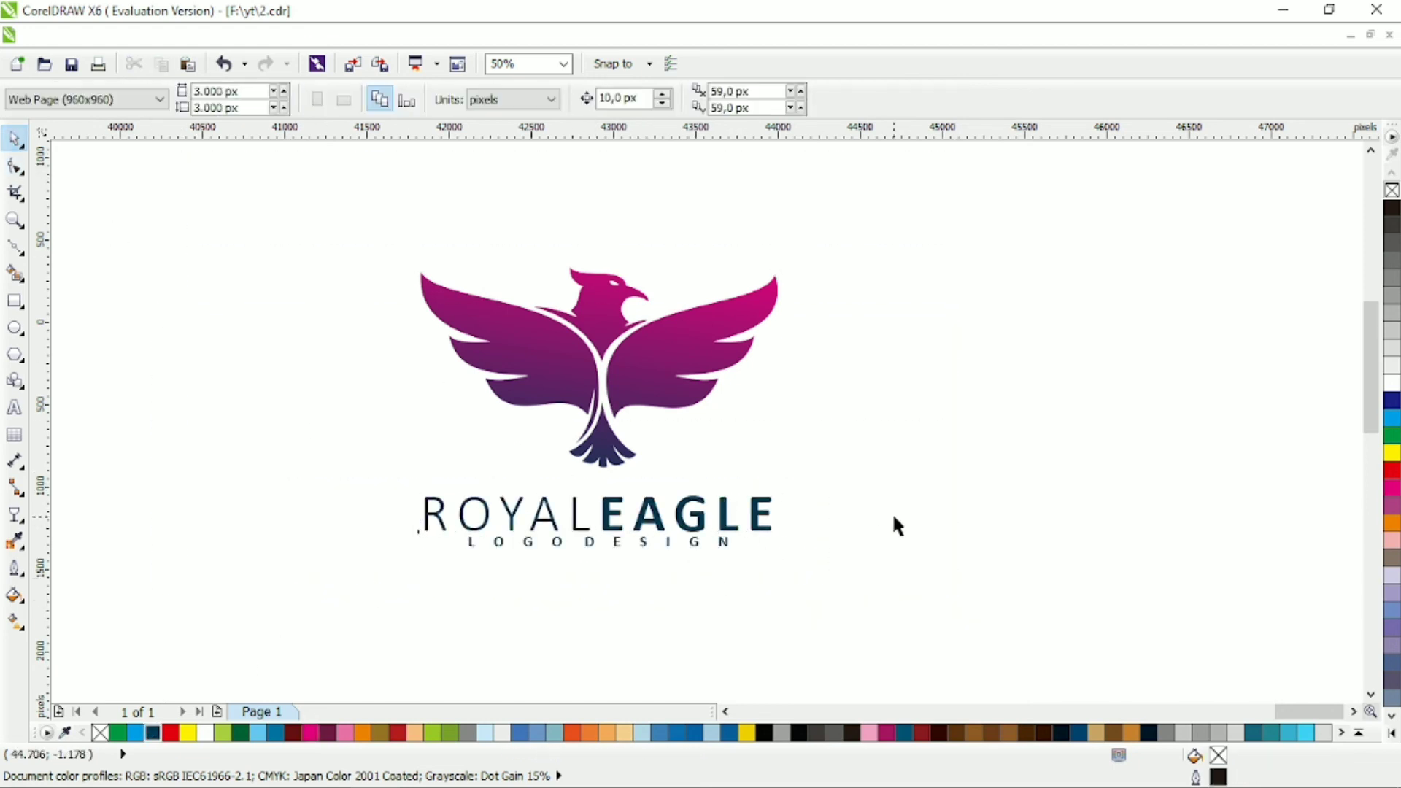